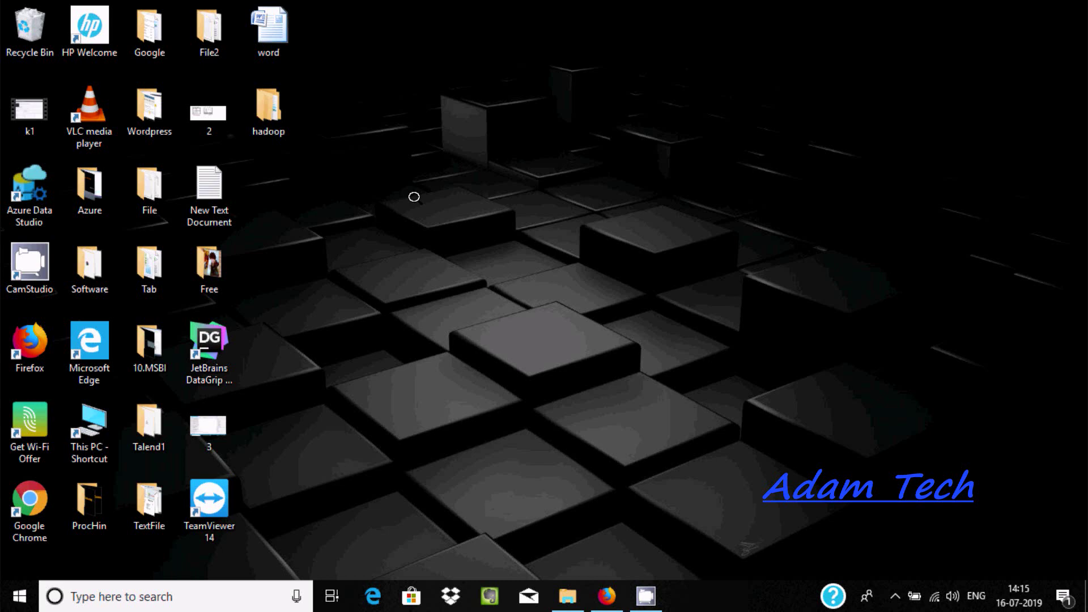
- Switch to Firefox, open Oracle's Java SE Development Kit 8 download page from the jdk 1.8 results, and accept the JDK 8u211 license agreement
{"action": "left_click", "coordinate": [606, 595]}
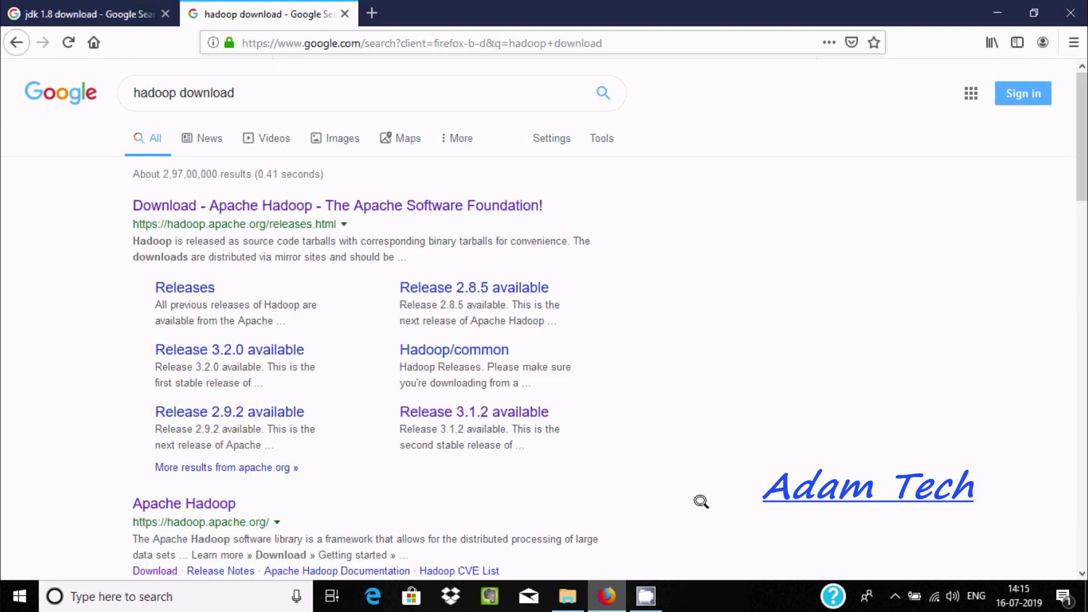
{"action": "left_click", "coordinate": [89, 7]}
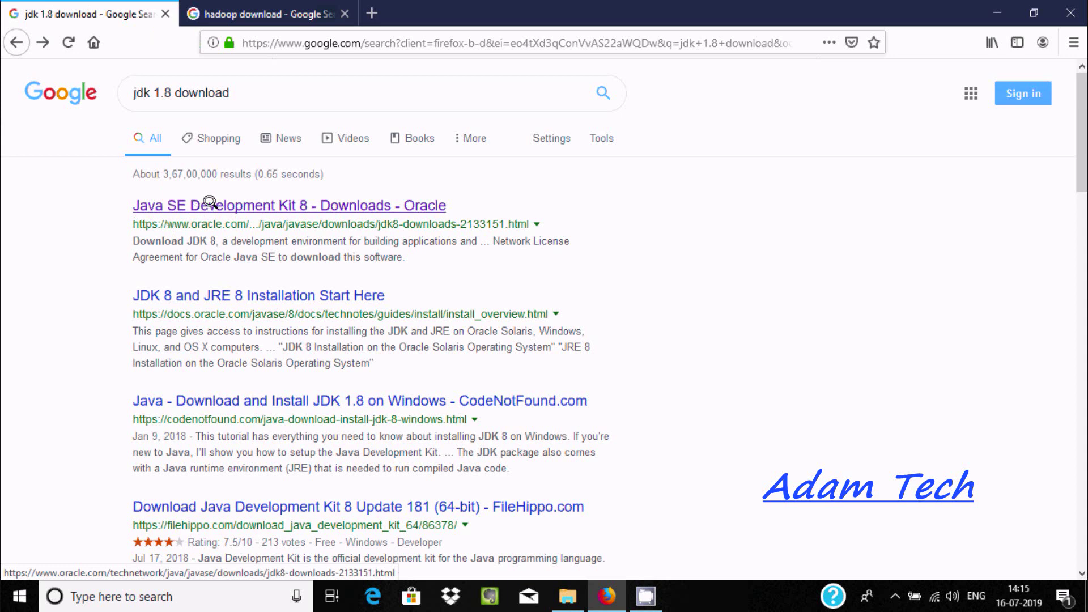
{"action": "left_click", "coordinate": [228, 204]}
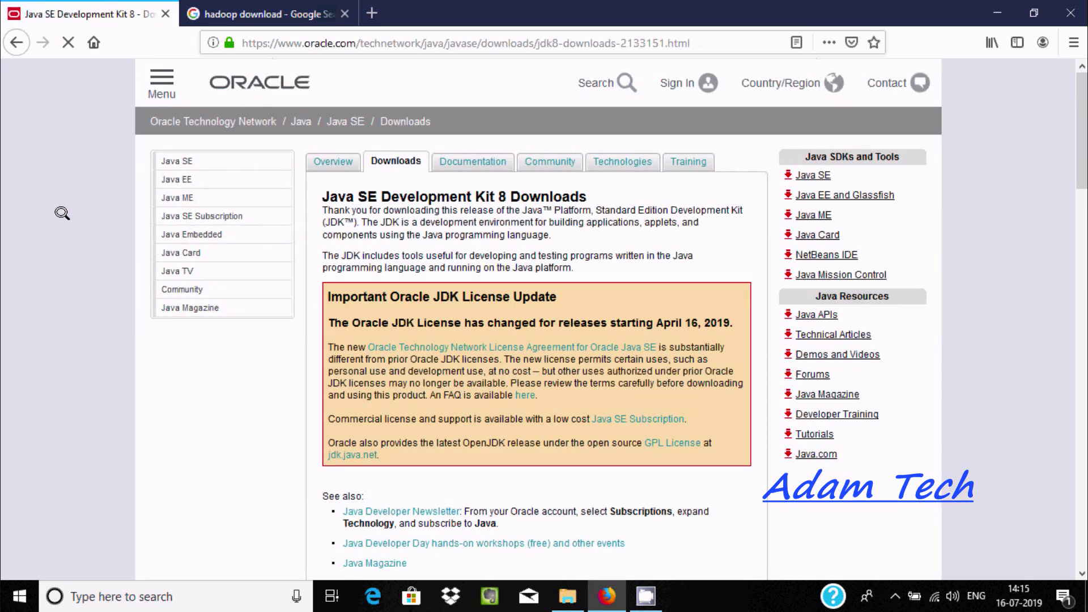
{"action": "left_click_drag", "start_coordinate": [1081, 122], "coordinate": [1065, 235]}
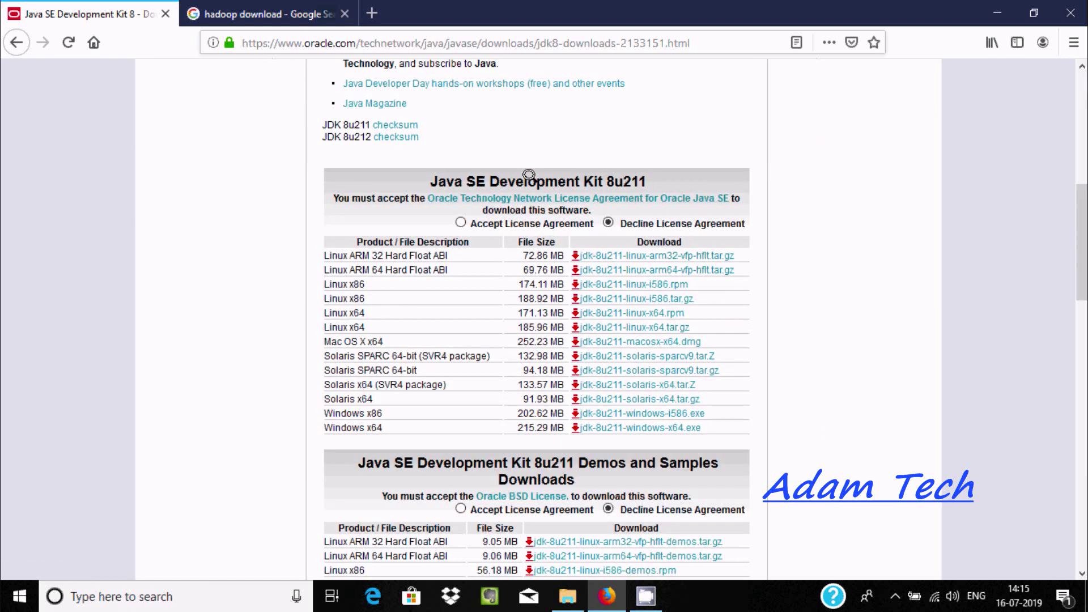
{"action": "left_click", "coordinate": [459, 221]}
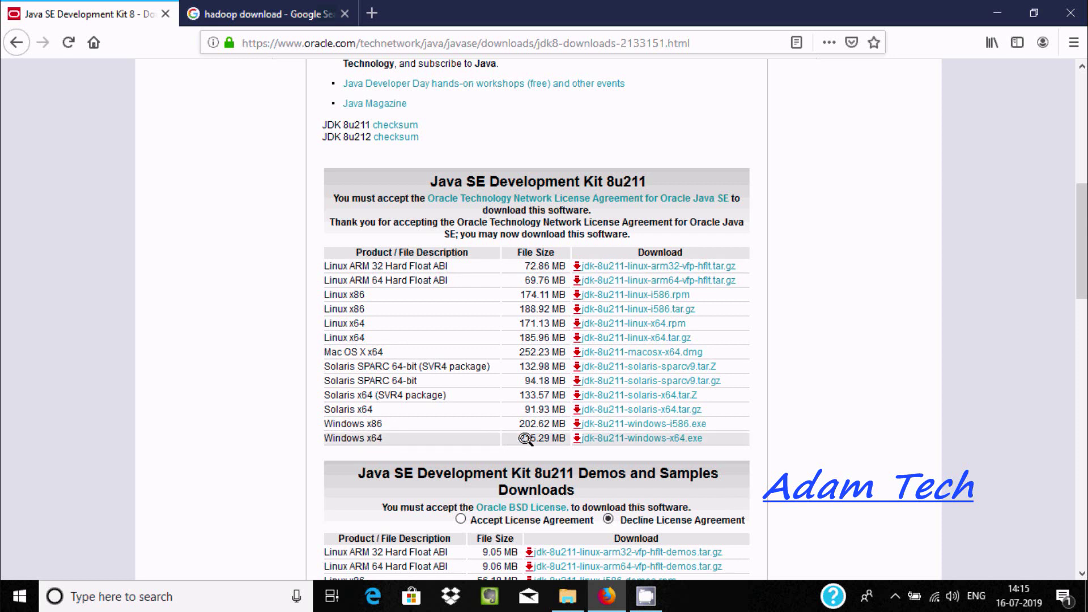
- View the sign-in page for the jdk-8u211-windows-x64.exe download in a new tab, and close that tab
{"action": "left_click", "coordinate": [640, 439]}
{"action": "right_click", "coordinate": [639, 437]}
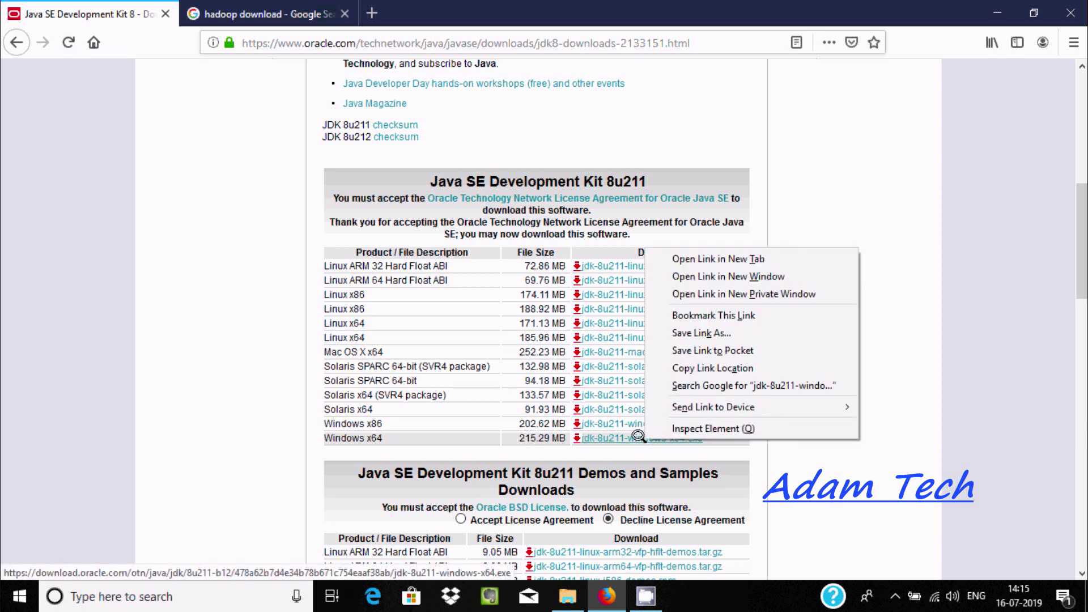
{"action": "left_click", "coordinate": [712, 258]}
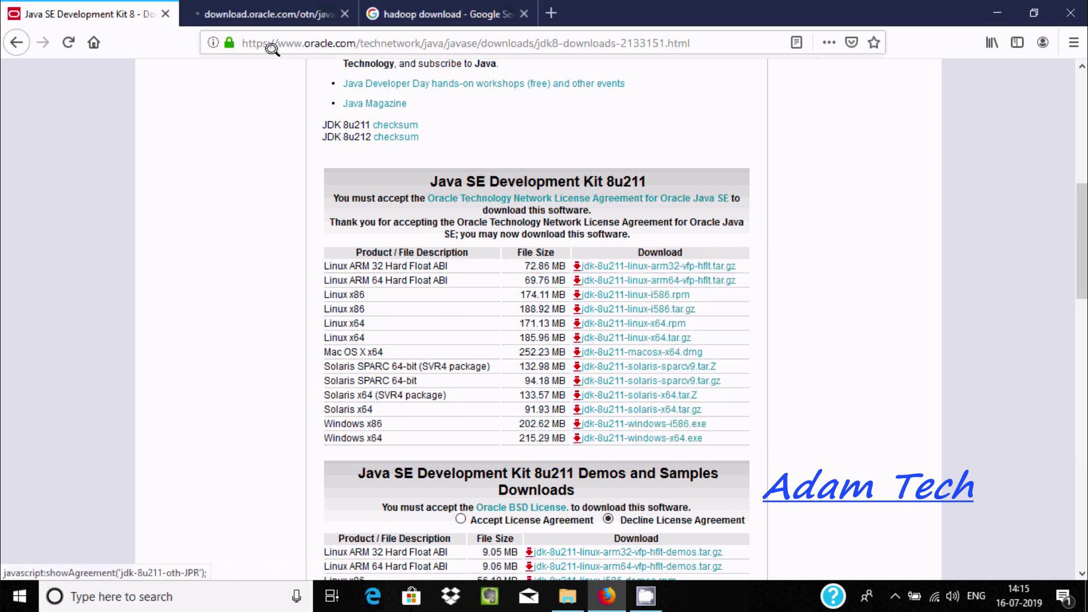
{"action": "left_click", "coordinate": [260, 14]}
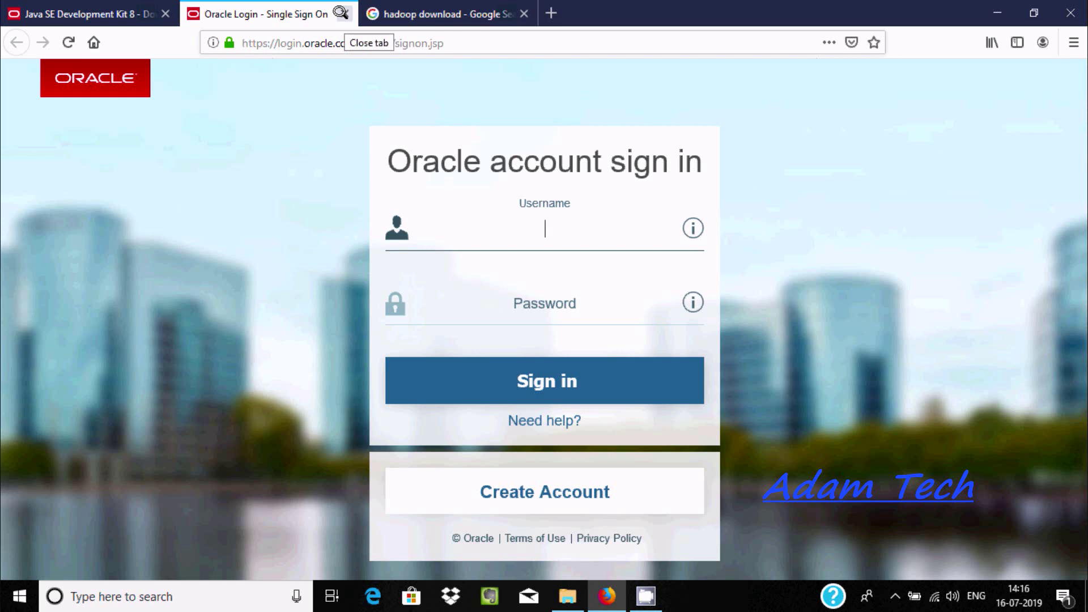
{"action": "left_click", "coordinate": [341, 12]}
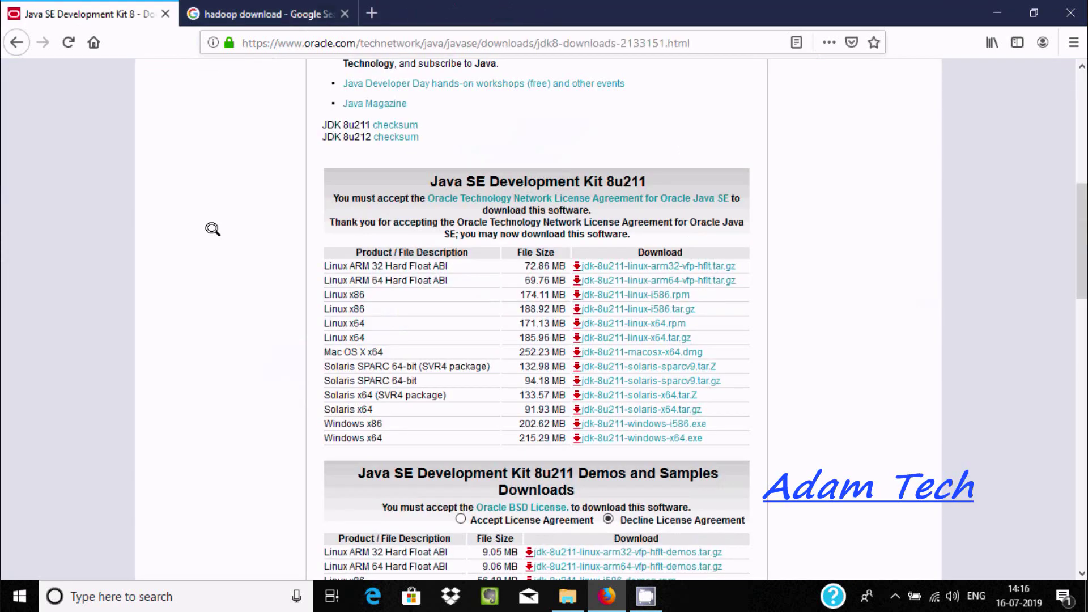
- Open the Apache Hadoop releases page from the hadoop download results and follow the suggested mirror site to the hadoop/common directory
{"action": "left_click", "coordinate": [229, 18]}
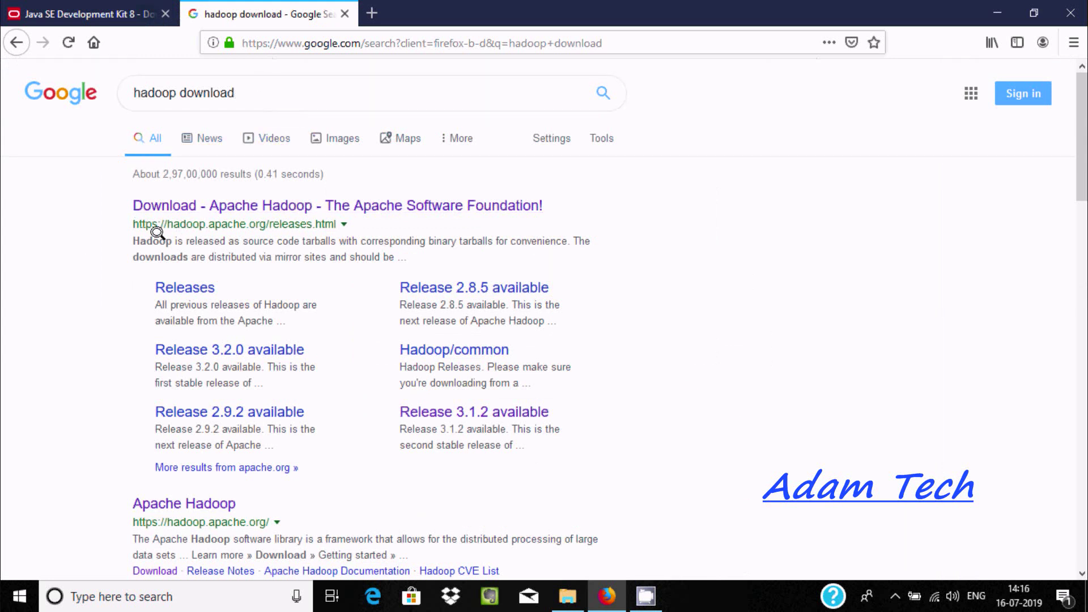
{"action": "left_click", "coordinate": [262, 203]}
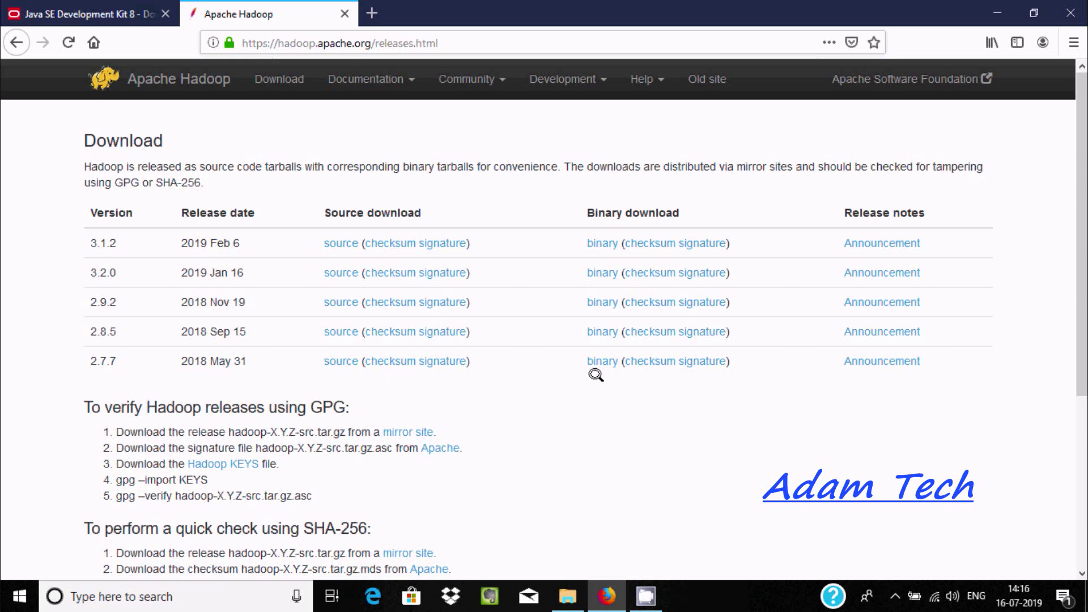
{"action": "left_click", "coordinate": [407, 426]}
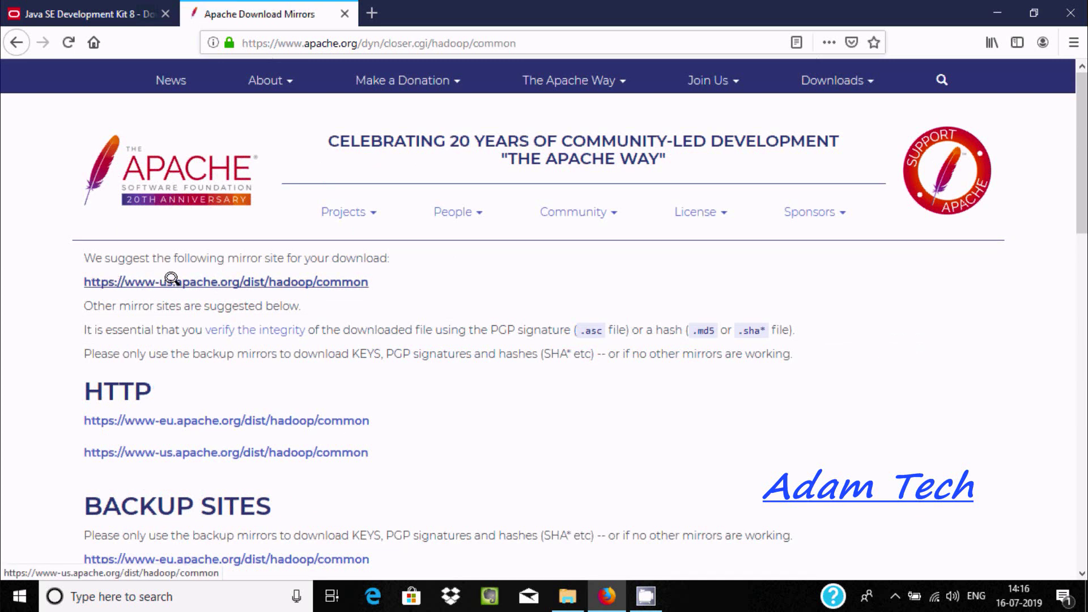
{"action": "left_click", "coordinate": [268, 275]}
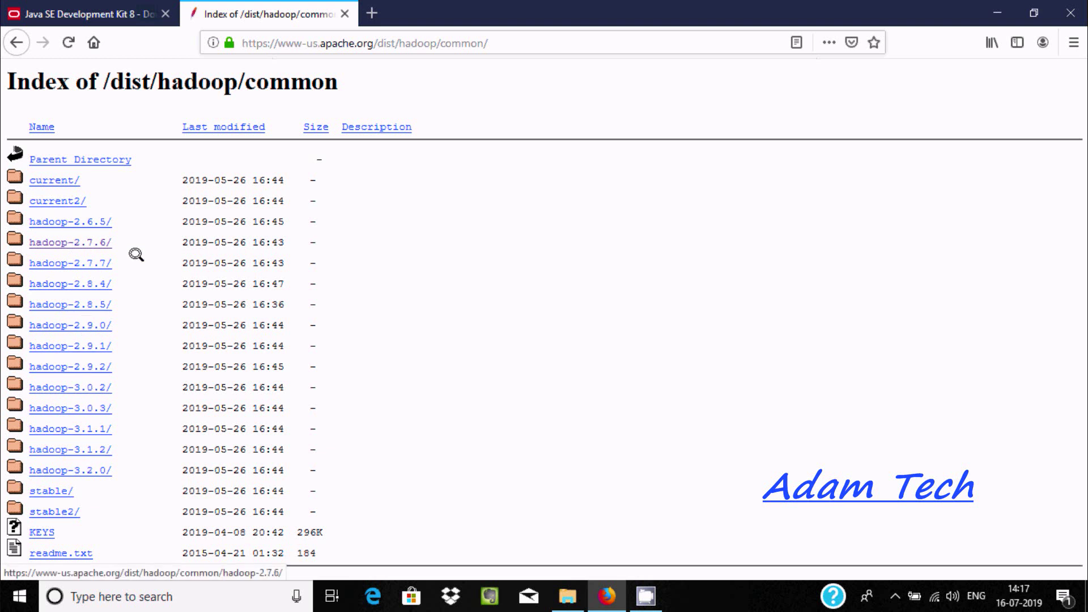
- Request hadoop-2.7.6.tar.gz from the hadoop-2.7.6 directory, cancel the download and minimize the browser
{"action": "left_click", "coordinate": [46, 237]}
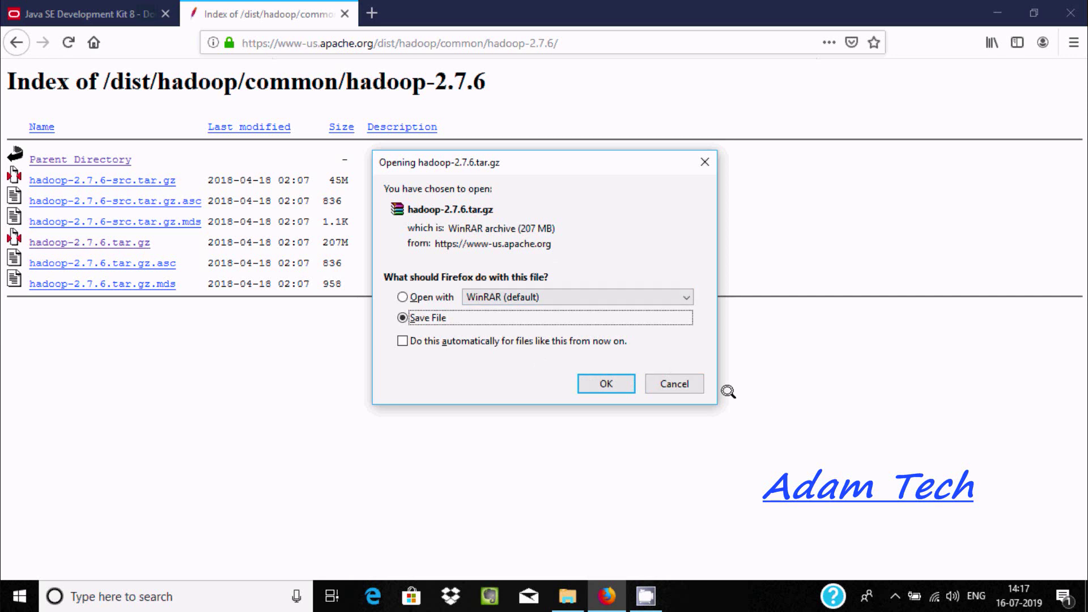
{"action": "left_click", "coordinate": [673, 377]}
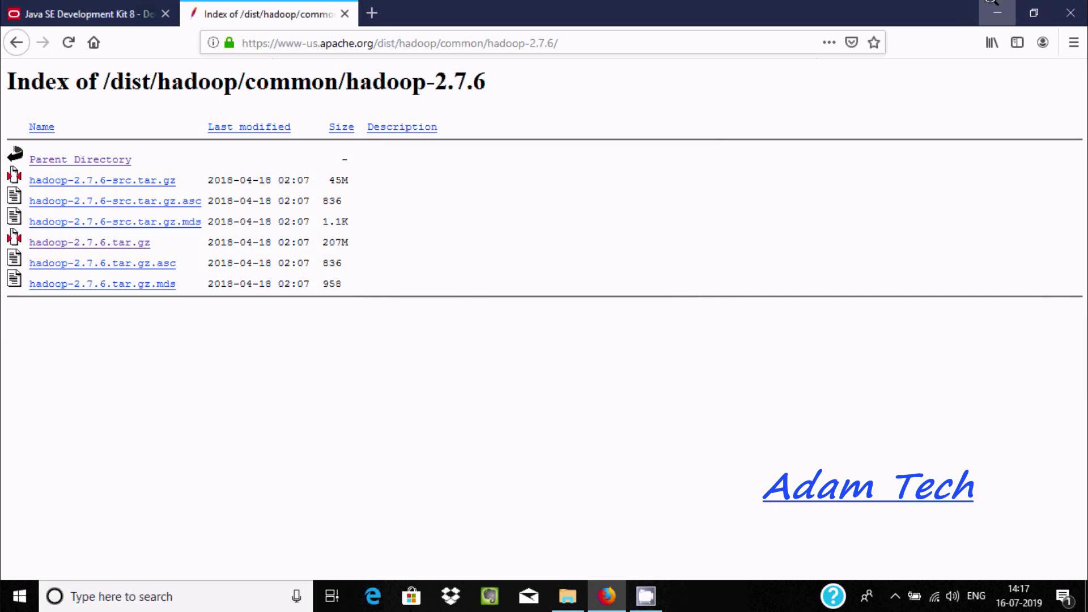
{"action": "left_click", "coordinate": [997, 6]}
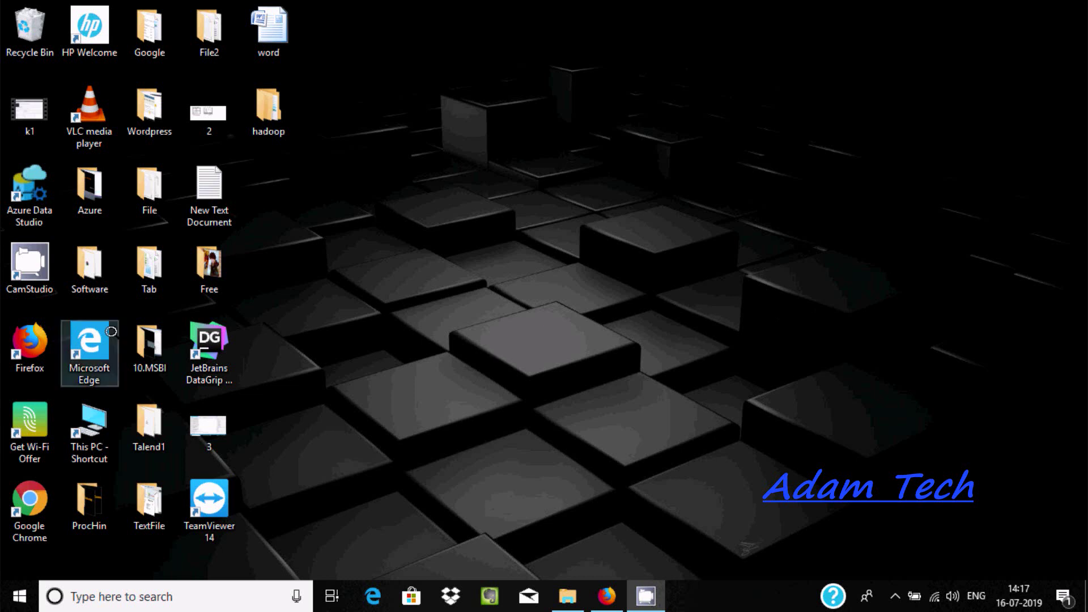
- Examine the installed JDK folder C:\Java\jdk1.8.0_211 in File Explorer and close the window
{"action": "double_click", "coordinate": [96, 421]}
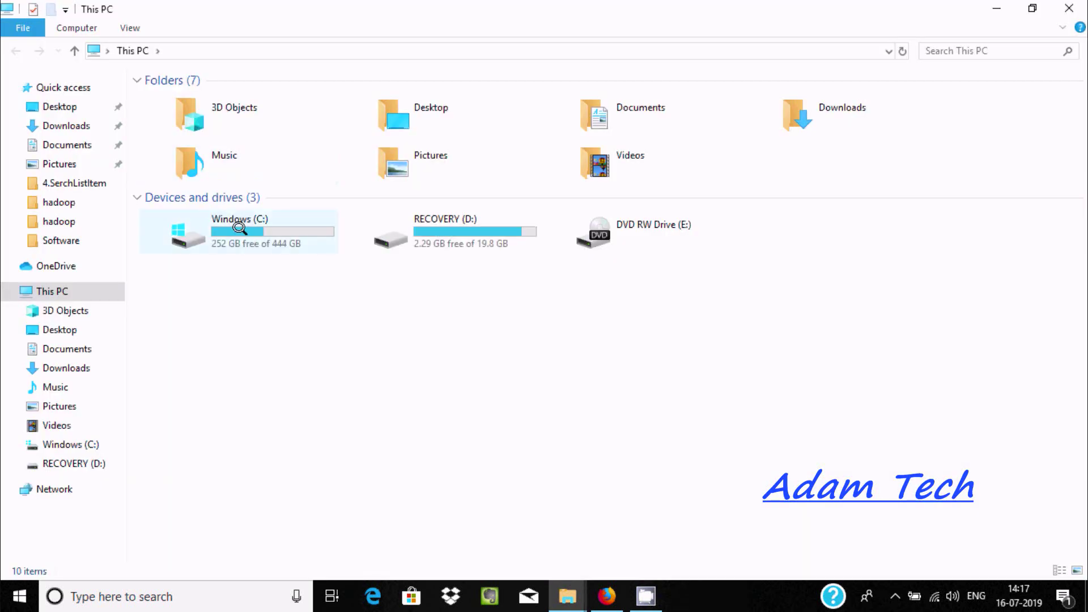
{"action": "double_click", "coordinate": [236, 228]}
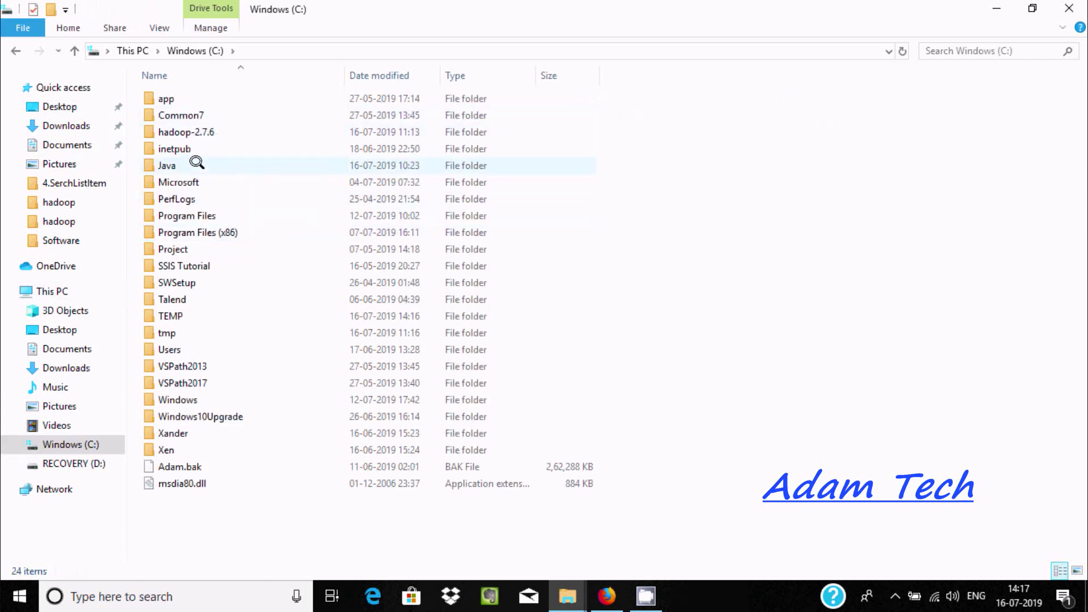
{"action": "double_click", "coordinate": [196, 163]}
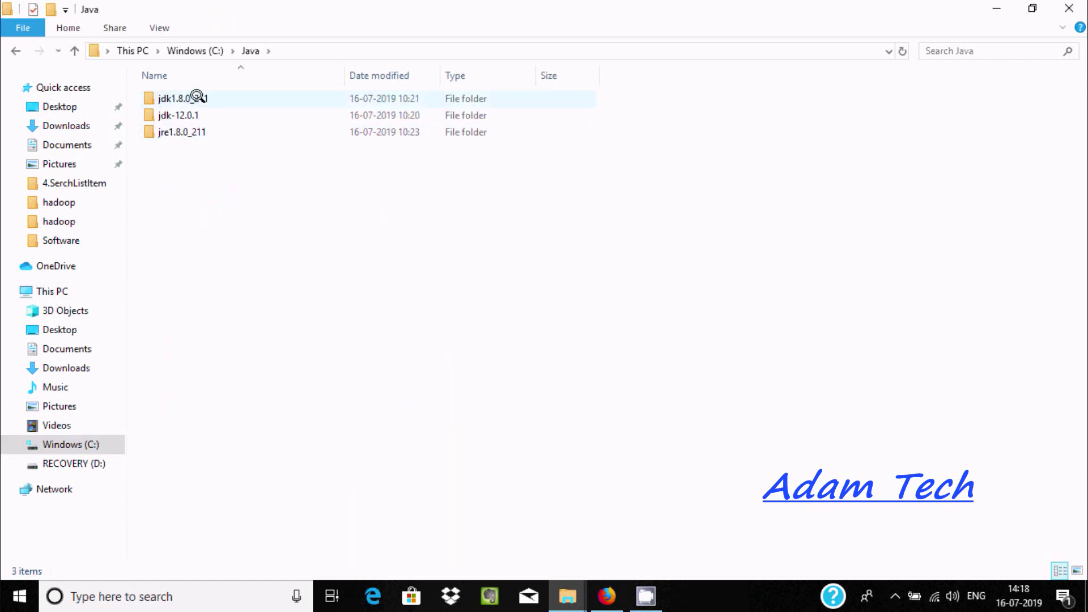
{"action": "double_click", "coordinate": [196, 98]}
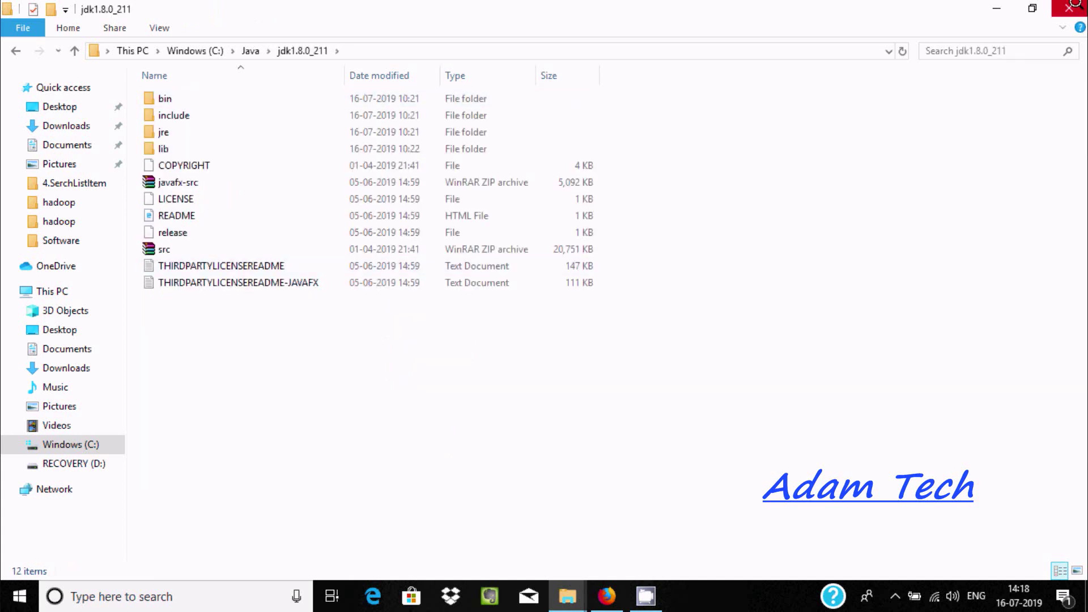
{"action": "left_click", "coordinate": [1073, 7]}
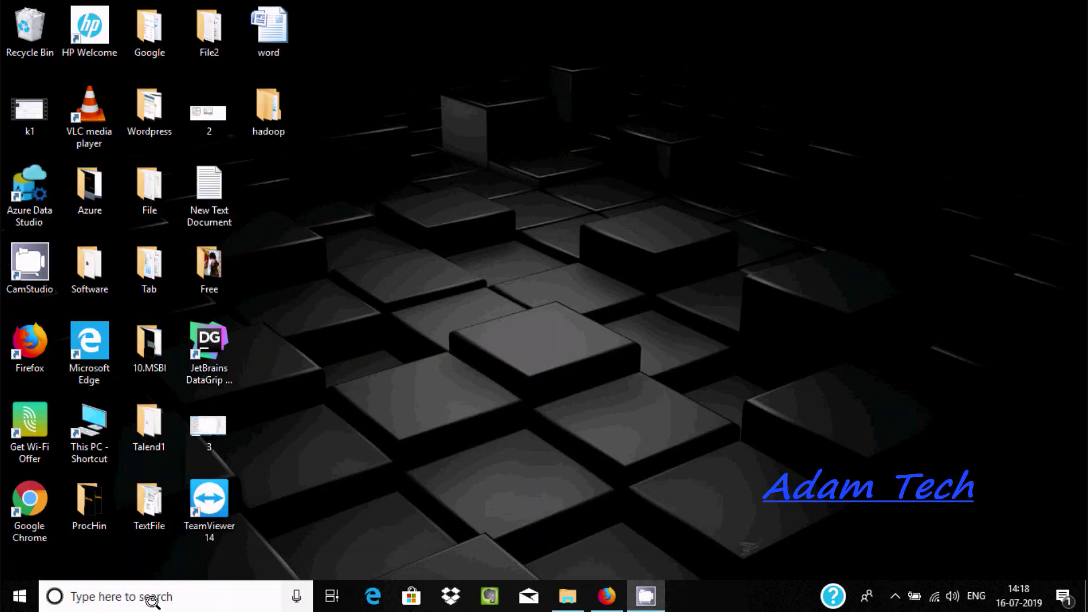
- Check the Java compiler version in Command Prompt with javac -version and close the window
{"action": "left_click", "coordinate": [152, 600]}
{"action": "type", "text": "c"}
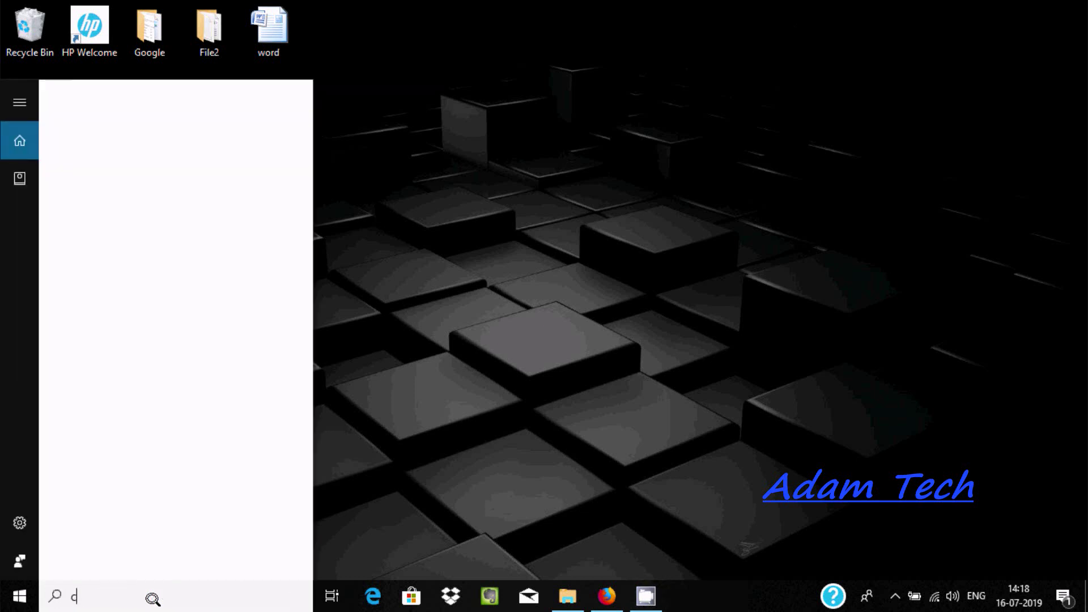
{"action": "type", "text": "md"}
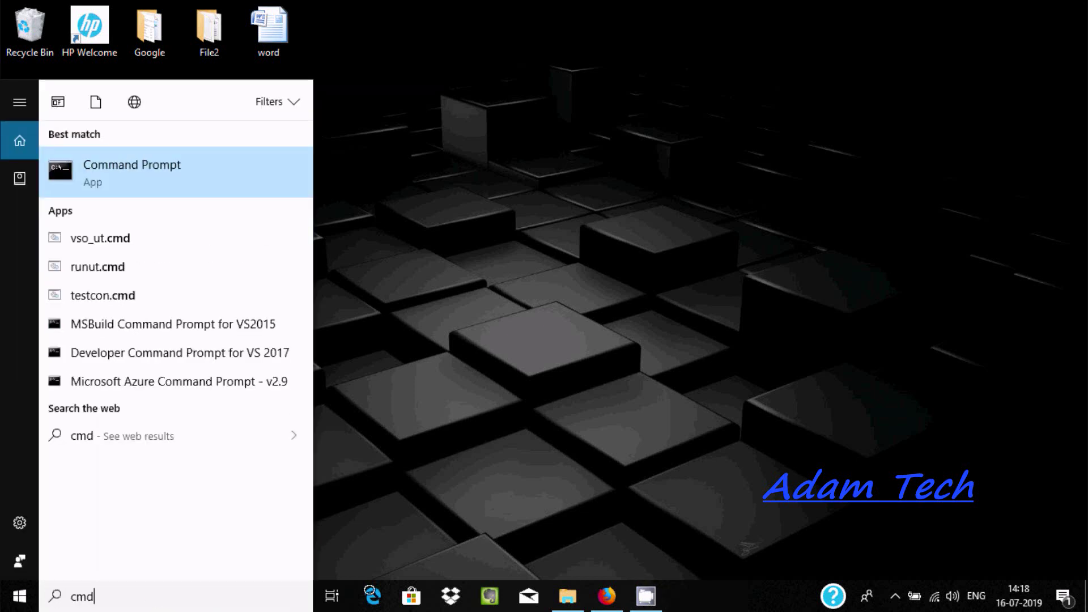
{"action": "left_click", "coordinate": [116, 161]}
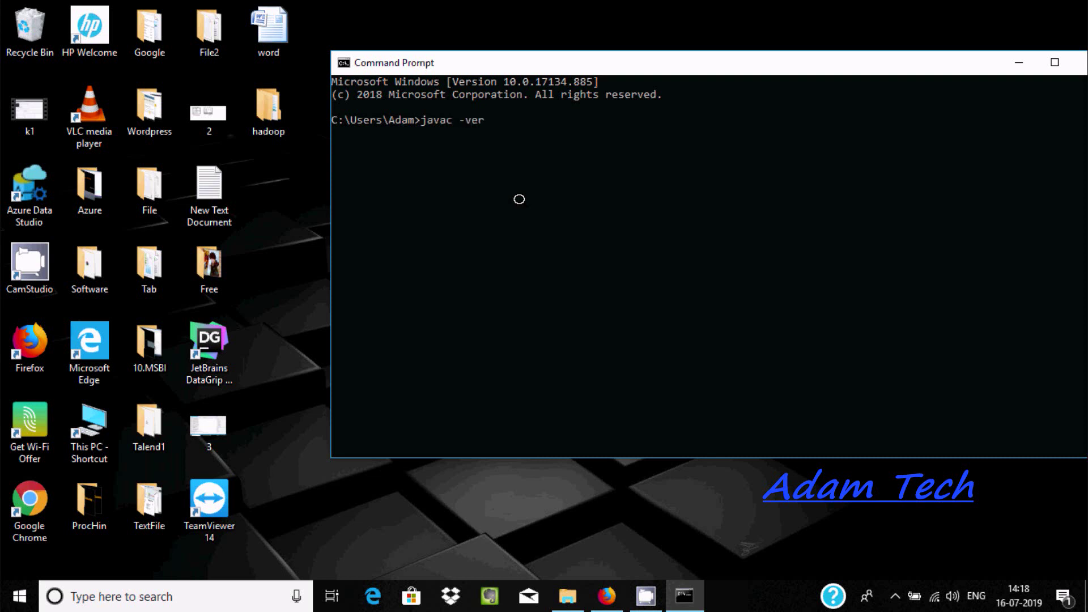
{"action": "key", "text": "Return"}
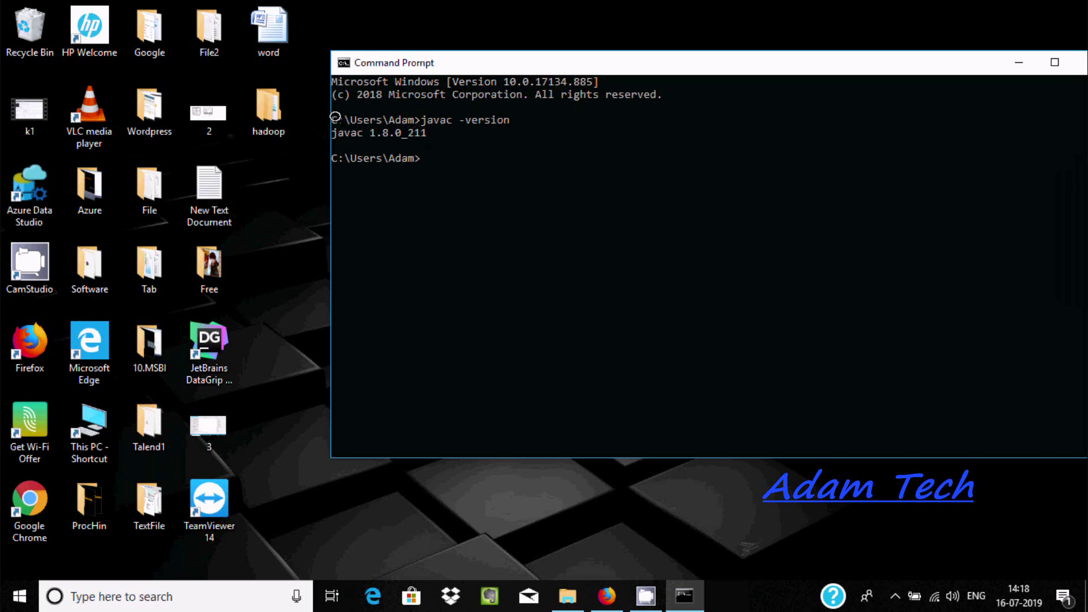
{"action": "left_click_drag", "start_coordinate": [704, 63], "coordinate": [466, 58]}
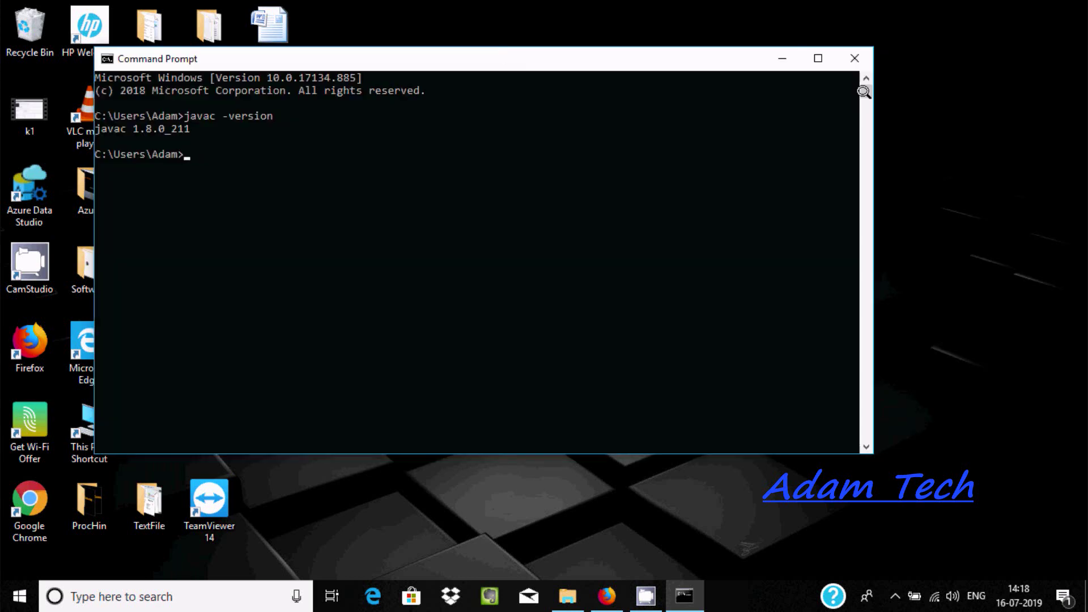
{"action": "left_click", "coordinate": [855, 58]}
- Open the Downloads folder in File Explorer and examine the properties of the hadoop-2.7.6.tar archive
{"action": "double_click", "coordinate": [111, 423]}
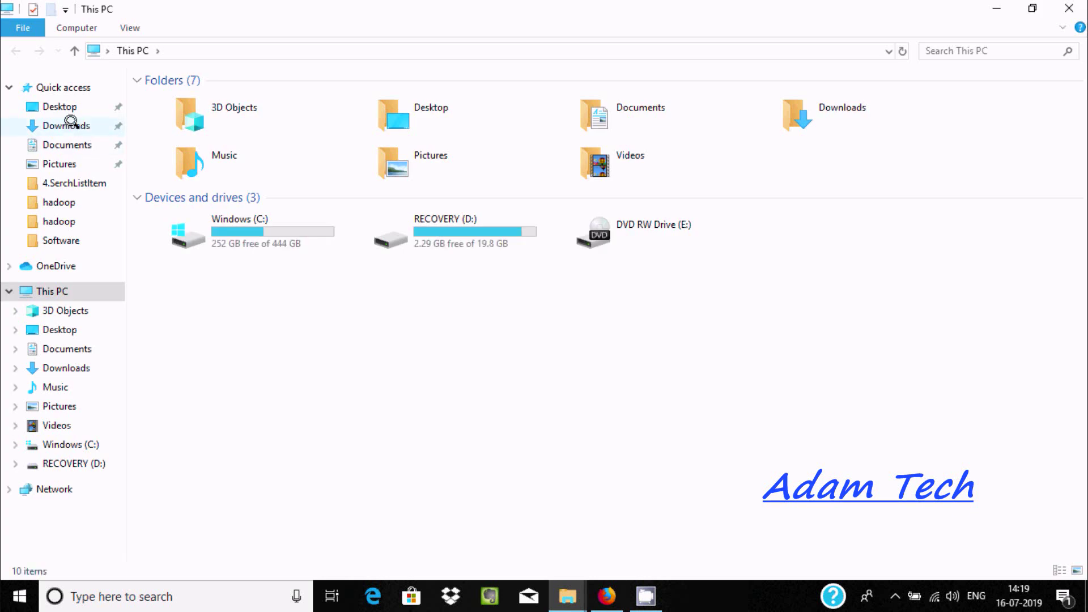
{"action": "left_click", "coordinate": [70, 124]}
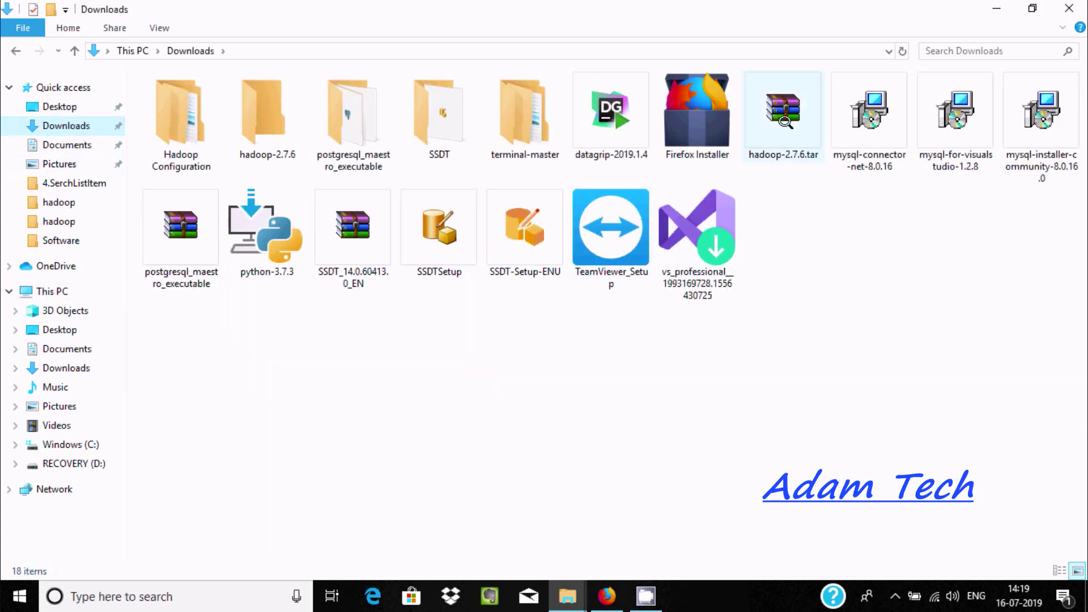
{"action": "right_click", "coordinate": [788, 125]}
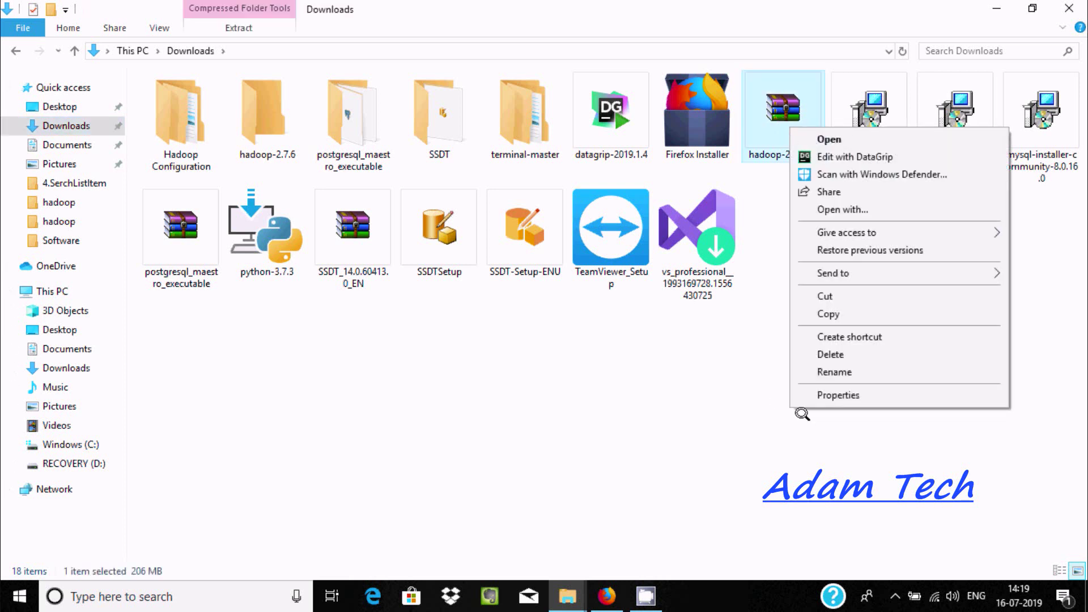
{"action": "left_click", "coordinate": [819, 395]}
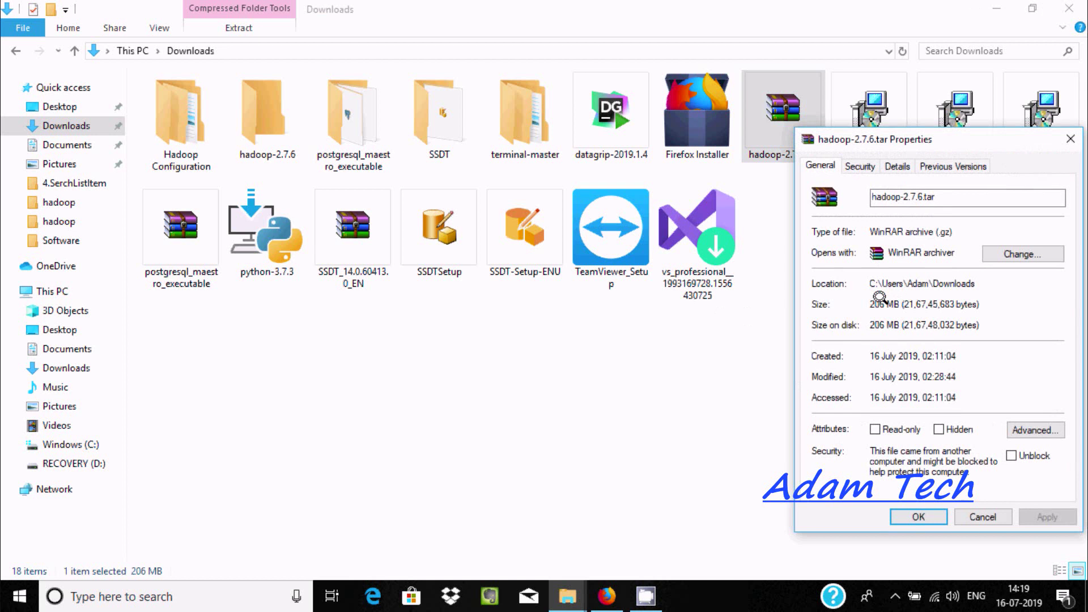
{"action": "left_click", "coordinate": [980, 515]}
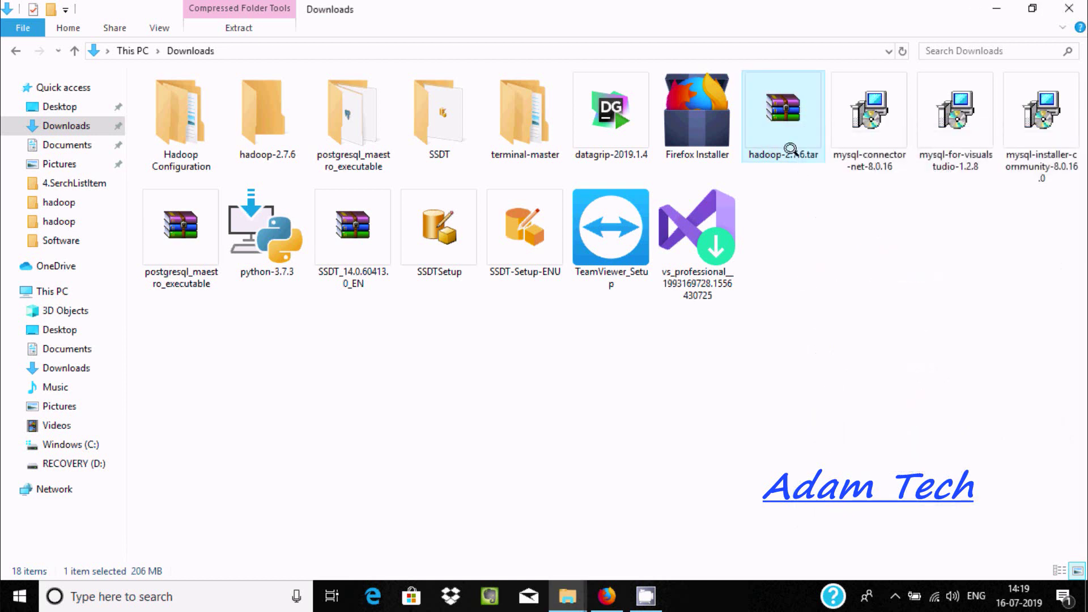
- Open the hadoop-2.7.6.tar archive with WinRAR, extract it to the hadoop-2.7.6 folder in Downloads, and close WinRAR
{"action": "right_click", "coordinate": [786, 132]}
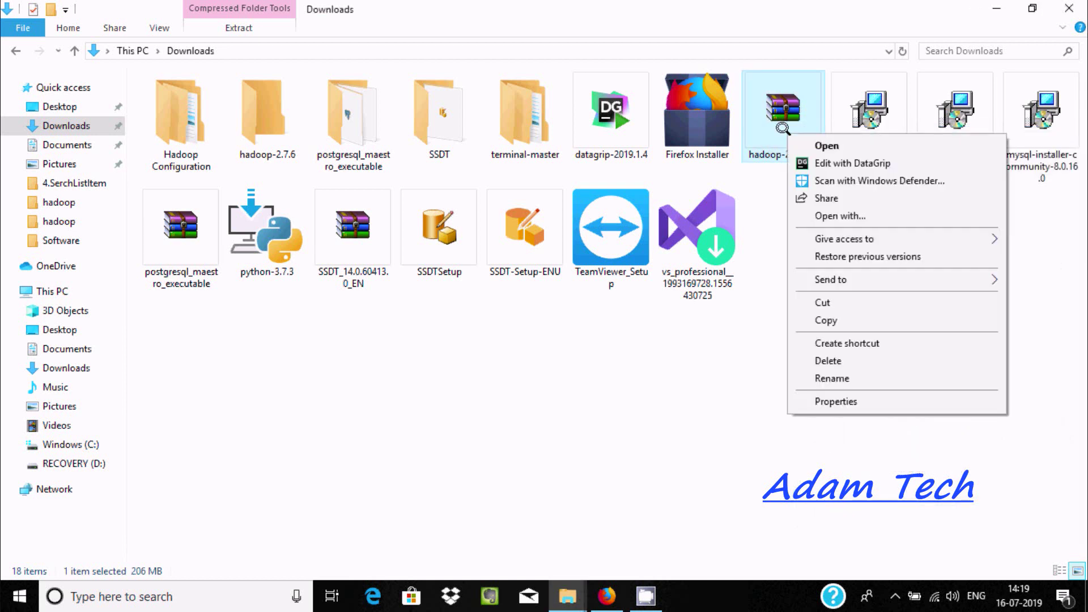
{"action": "left_click", "coordinate": [815, 216]}
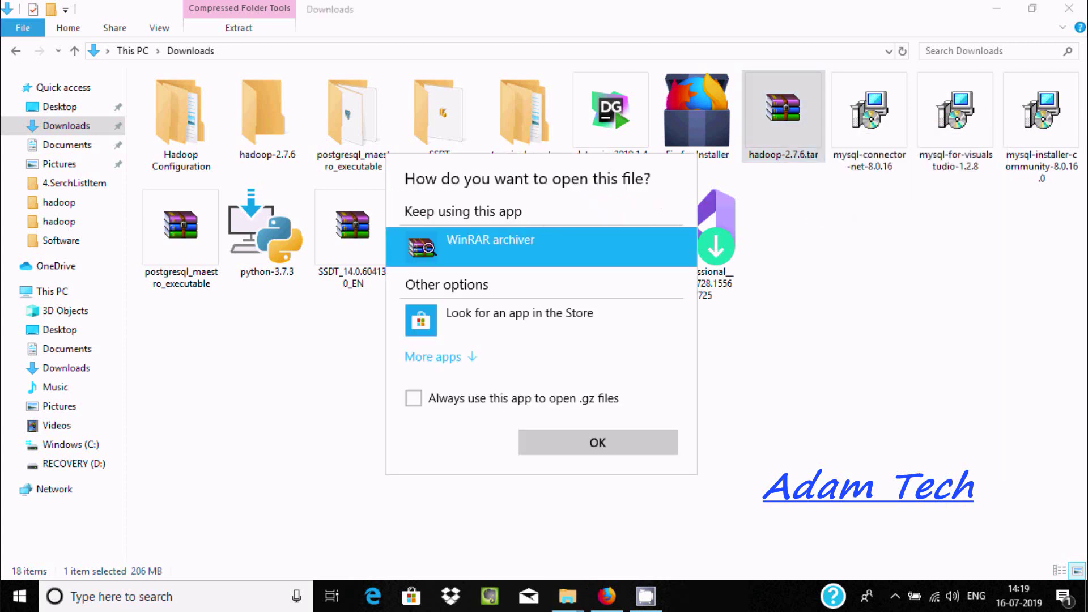
{"action": "left_click", "coordinate": [544, 440]}
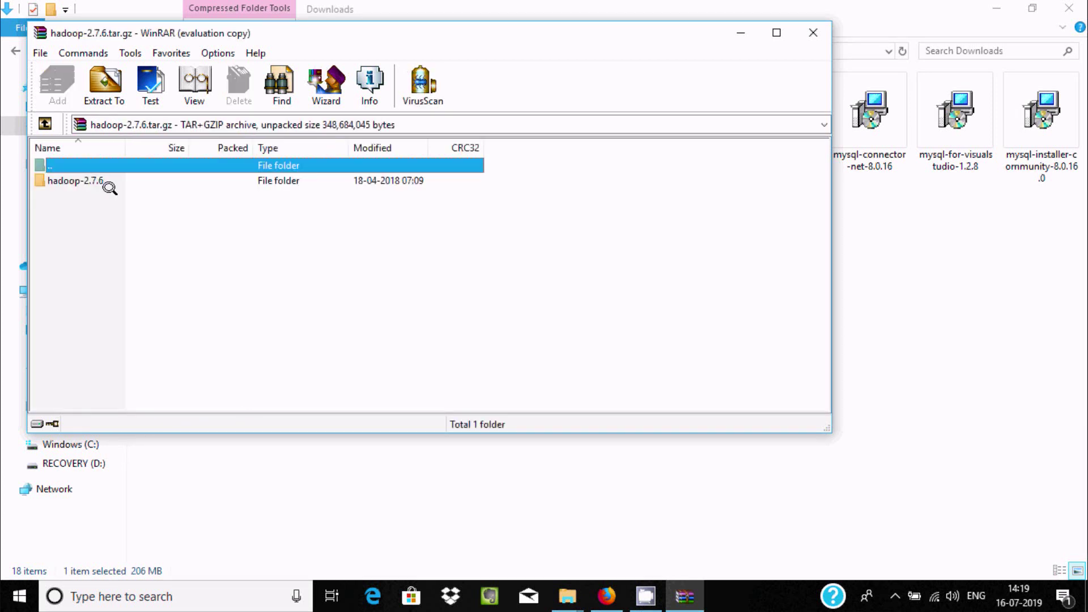
{"action": "left_click", "coordinate": [108, 91]}
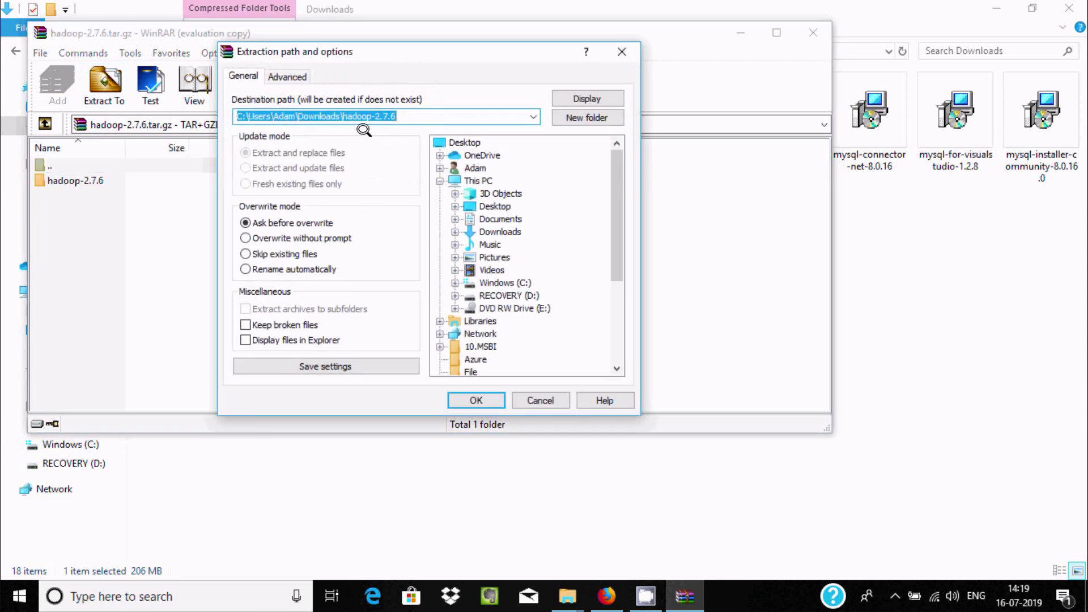
{"action": "left_click", "coordinate": [475, 399]}
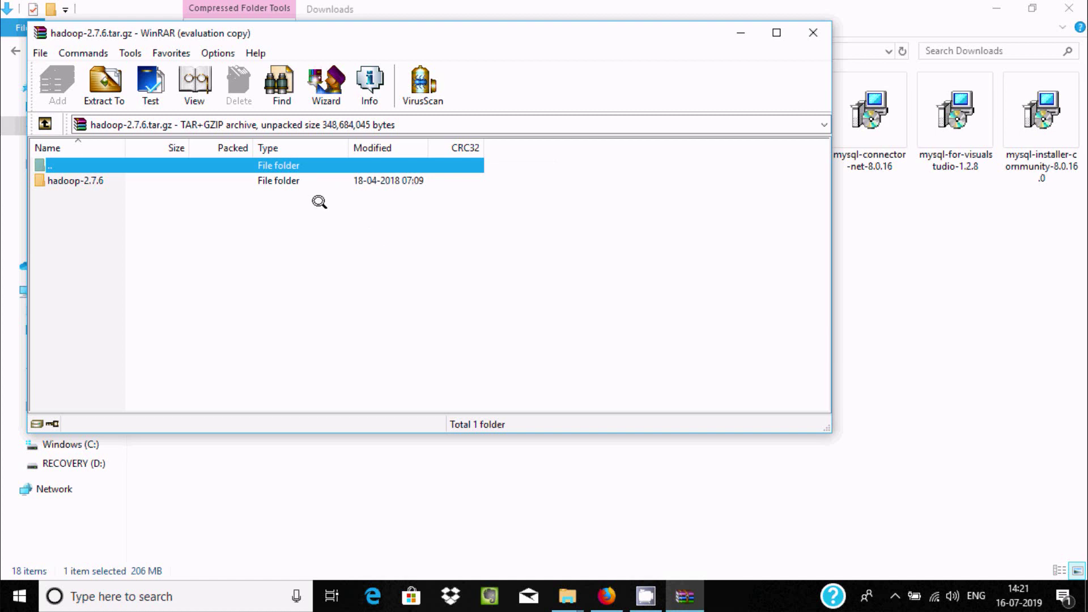
{"action": "left_click", "coordinate": [813, 33]}
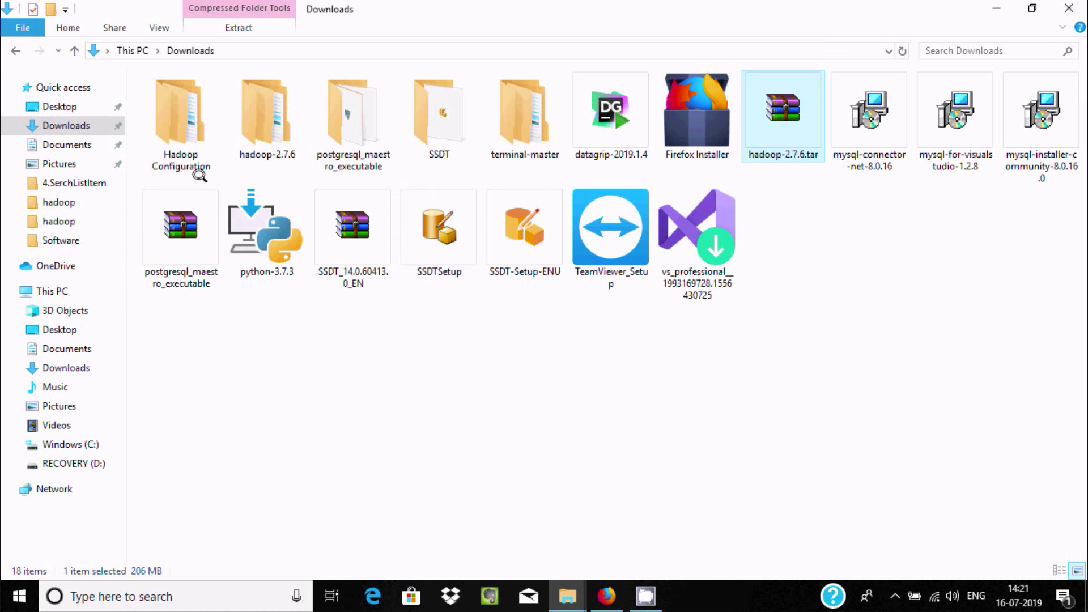
- Copy the extracted hadoop-2.7.6 folder from Downloads and locate the hadoop-2.7.6 folder on the Windows (C:) drive
{"action": "left_click", "coordinate": [261, 119]}
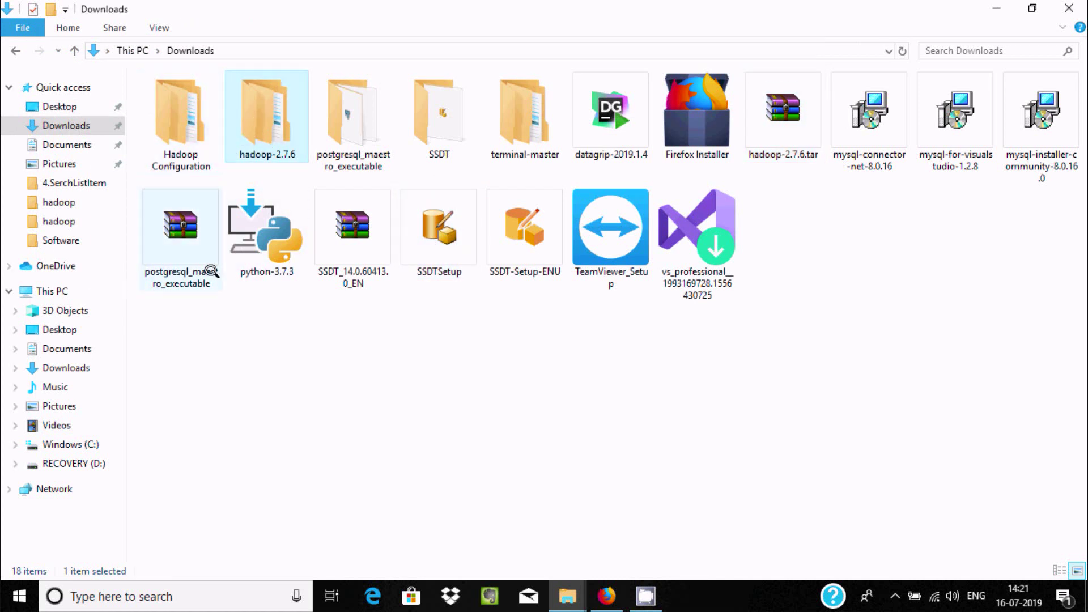
{"action": "right_click", "coordinate": [252, 137]}
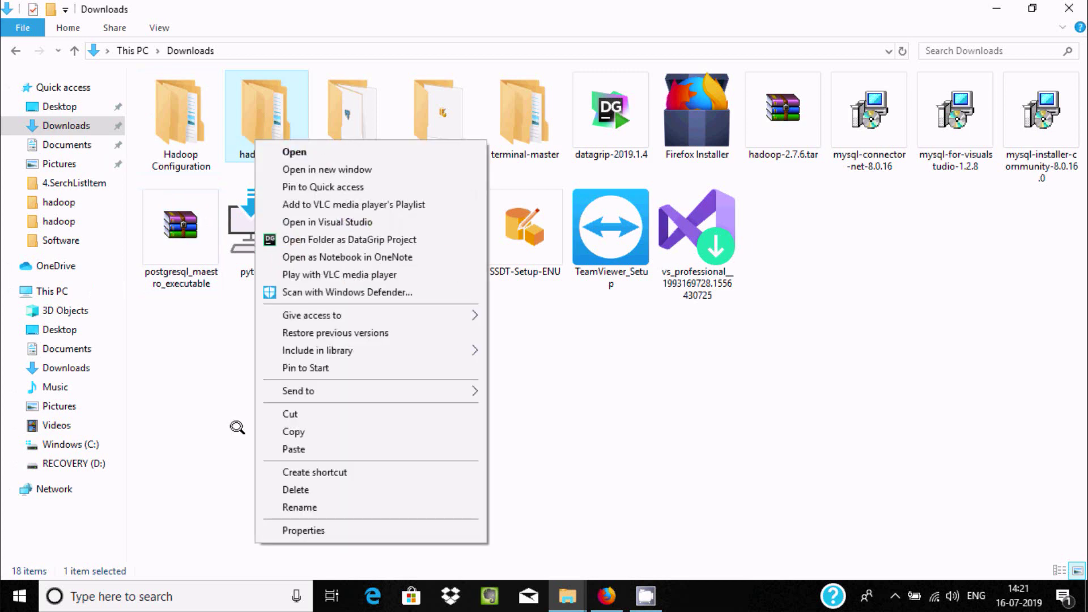
{"action": "left_click", "coordinate": [310, 430]}
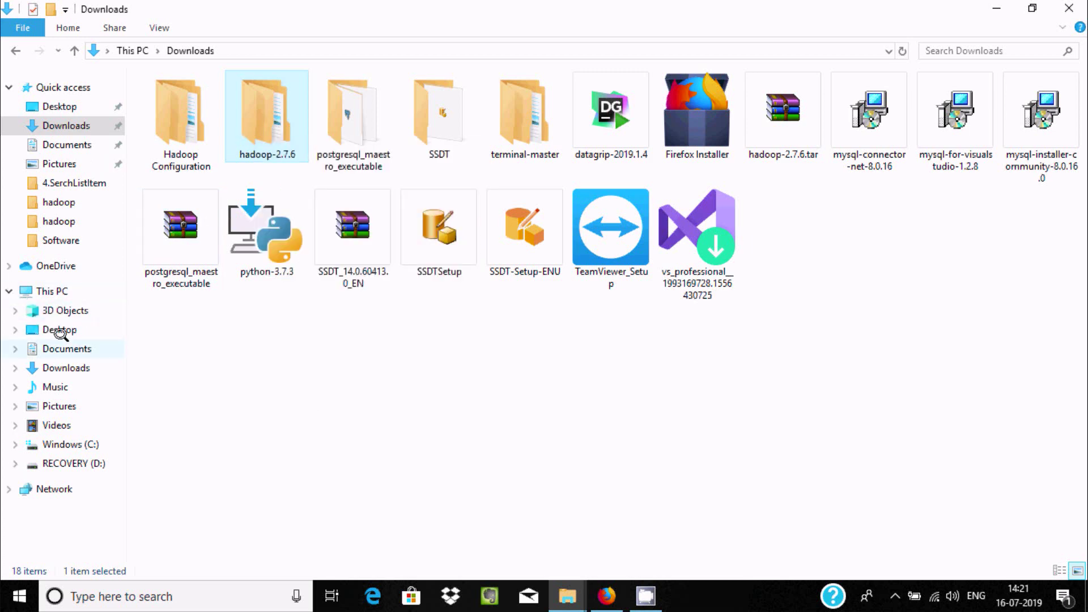
{"action": "left_click", "coordinate": [73, 443]}
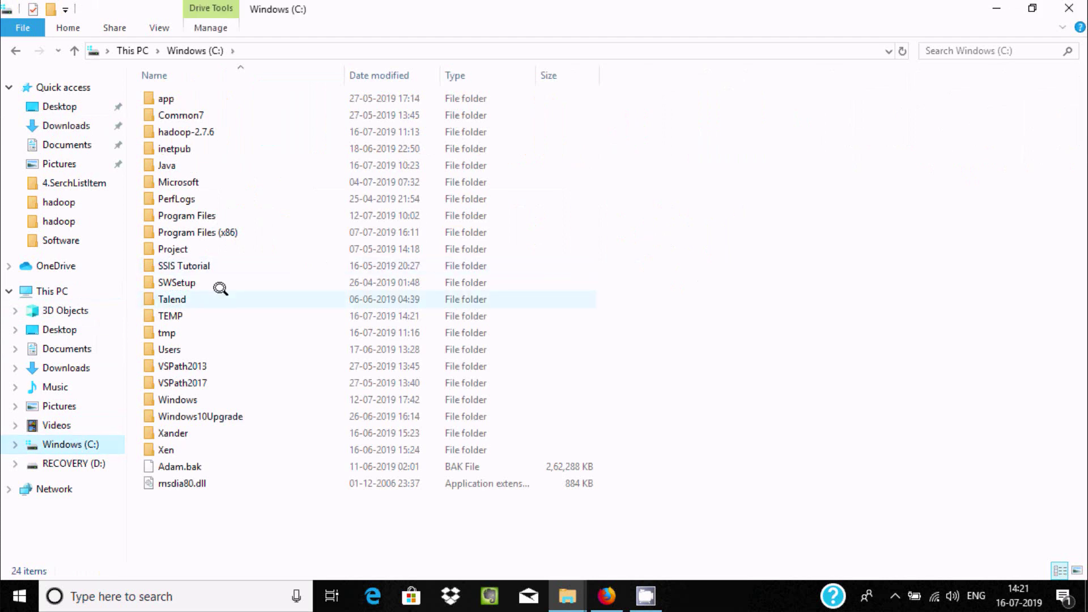
{"action": "left_click", "coordinate": [171, 133]}
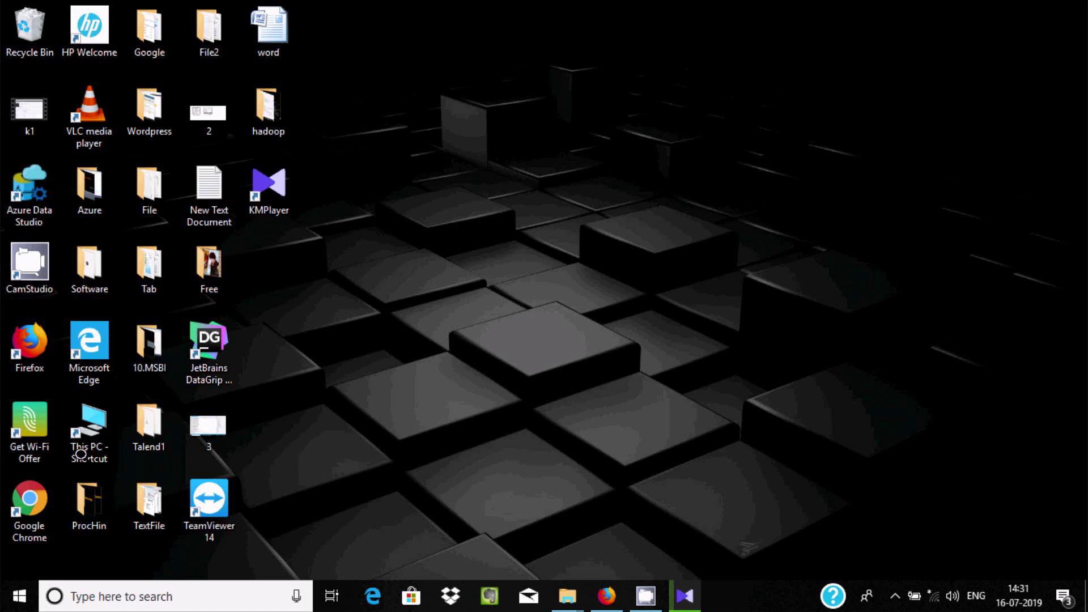
- Open the Environment Variables dialog from the advanced system settings of This PC
{"action": "left_click", "coordinate": [88, 423]}
{"action": "double_click", "coordinate": [87, 422]}
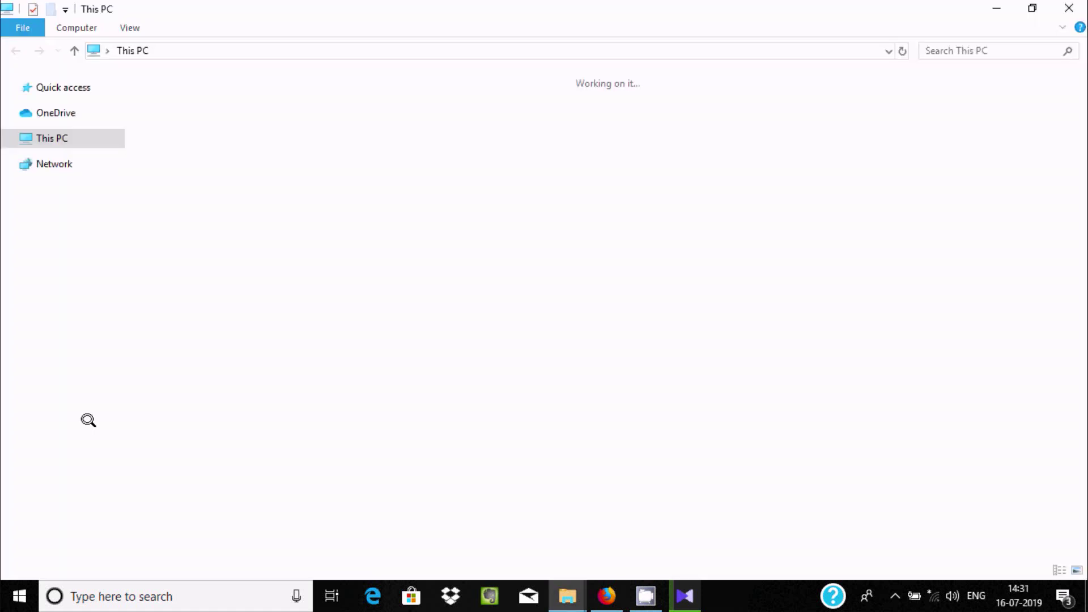
{"action": "right_click", "coordinate": [48, 292]}
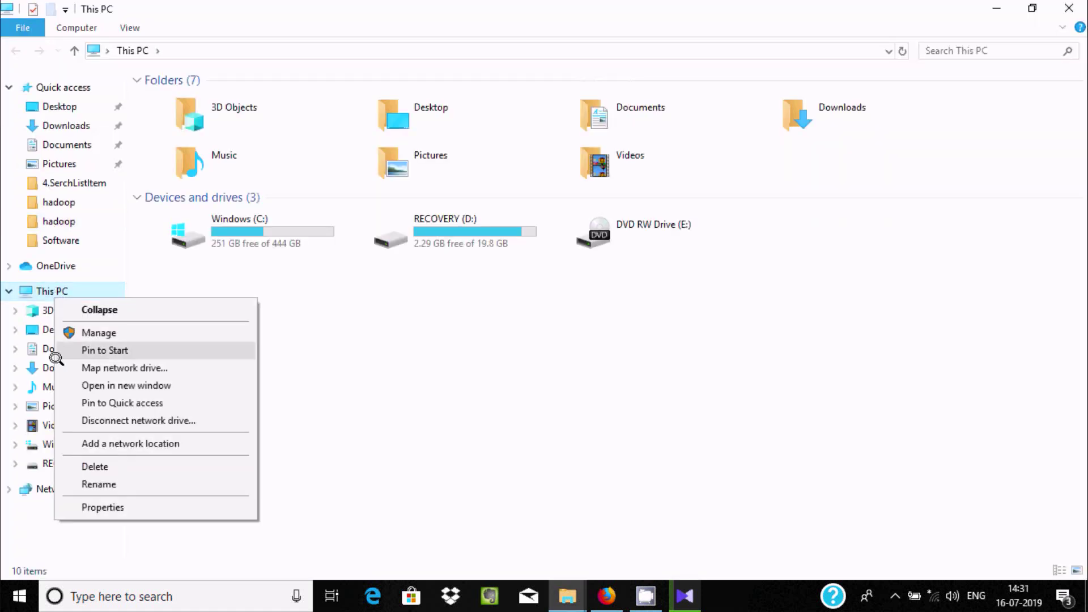
{"action": "left_click", "coordinate": [90, 506]}
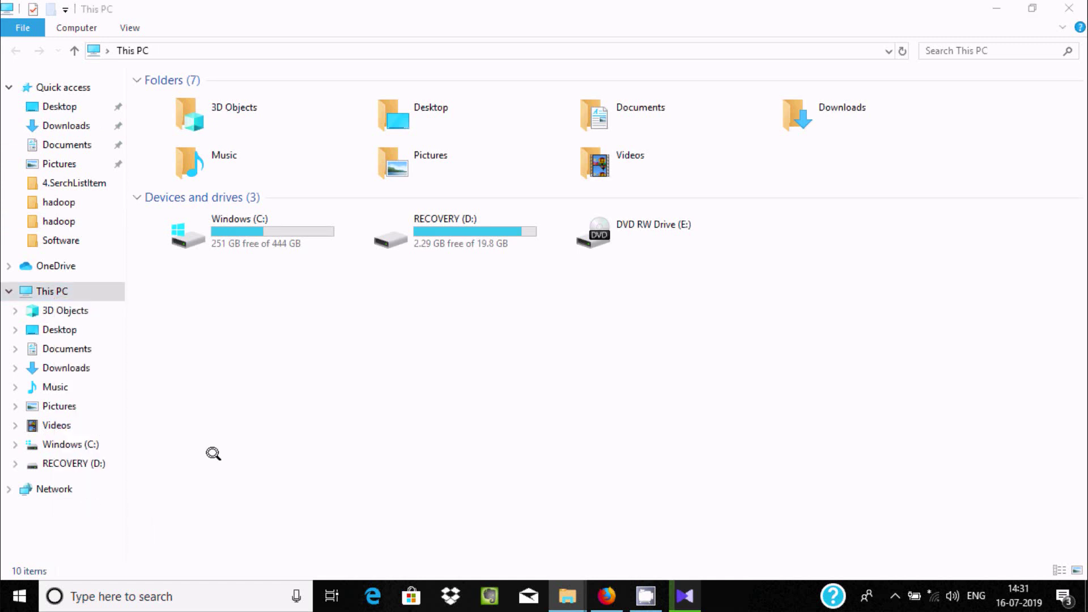
{"action": "left_click", "coordinate": [42, 148]}
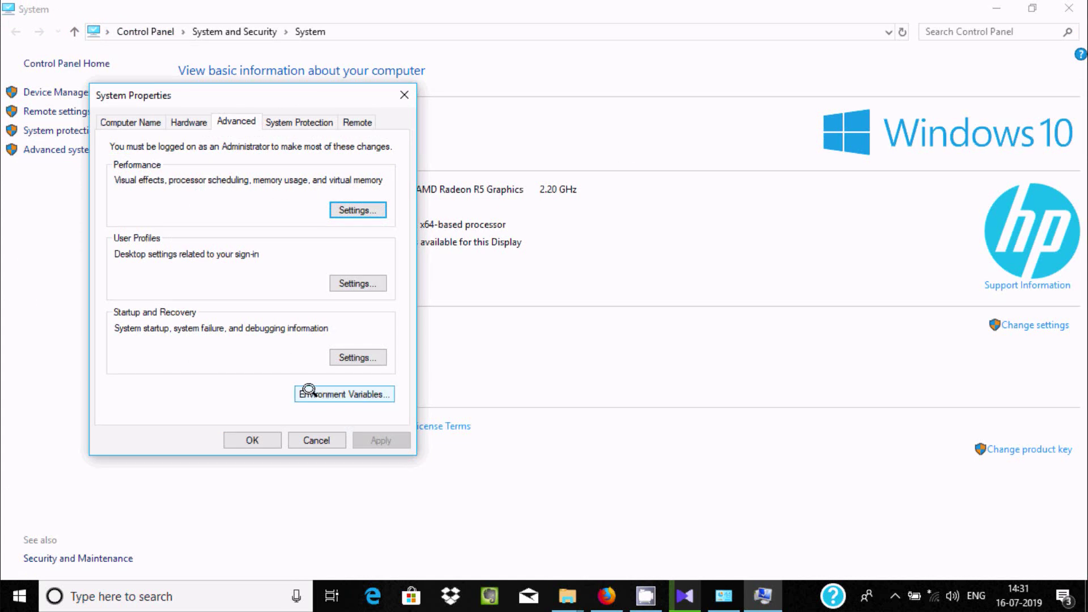
{"action": "left_click", "coordinate": [309, 391]}
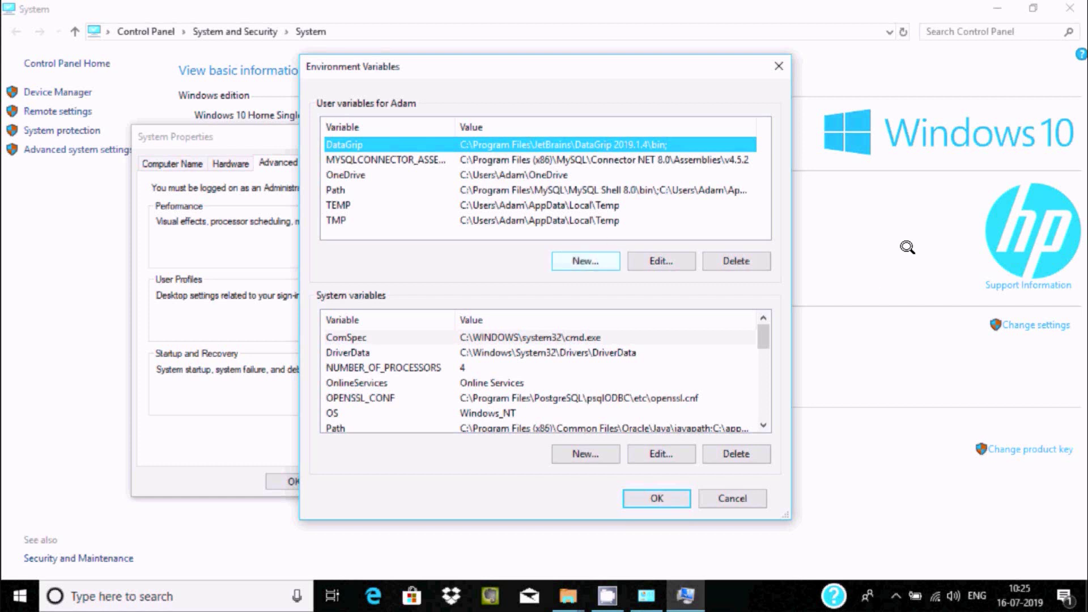
- Start a new user variable named JAVA_HOME and copy the folder path C:\Java\jdk1.8.0_211\bin from File Explorer
{"action": "key", "text": "alt+n"}
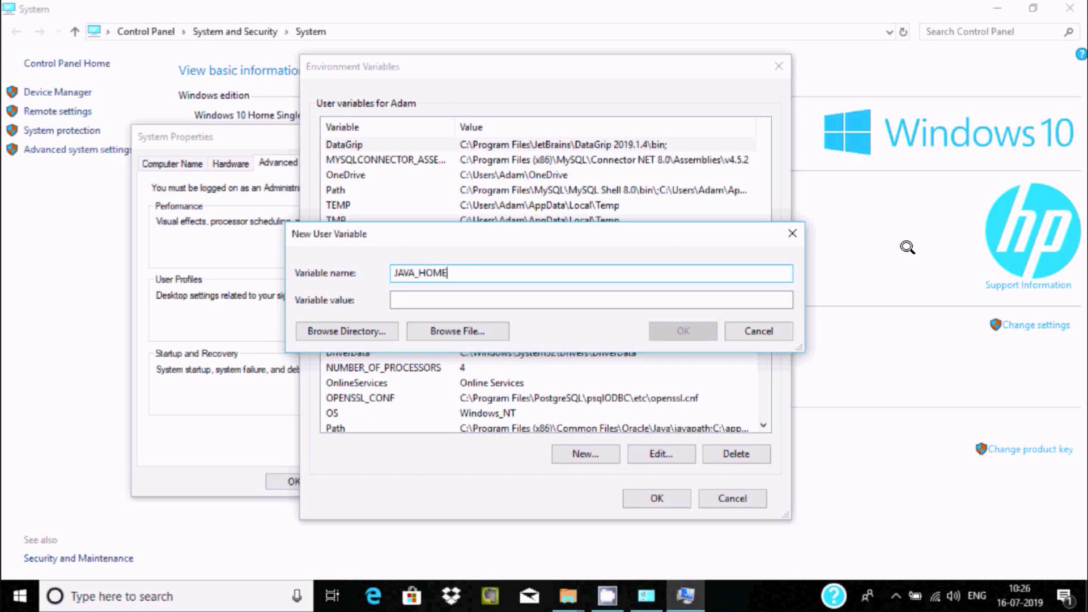
{"action": "left_click", "coordinate": [567, 595]}
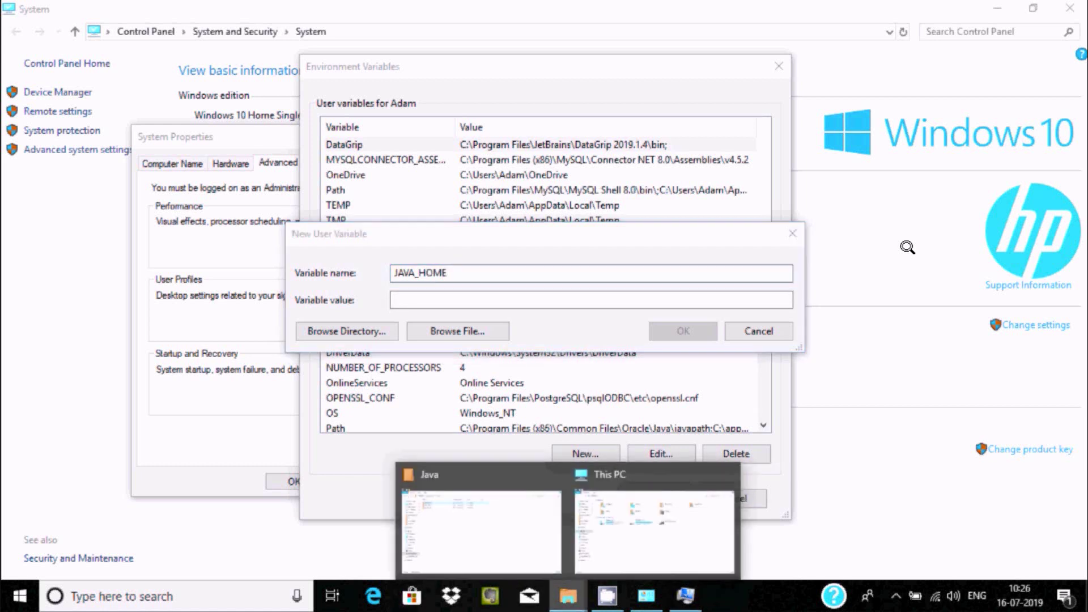
{"action": "left_click", "coordinate": [482, 531]}
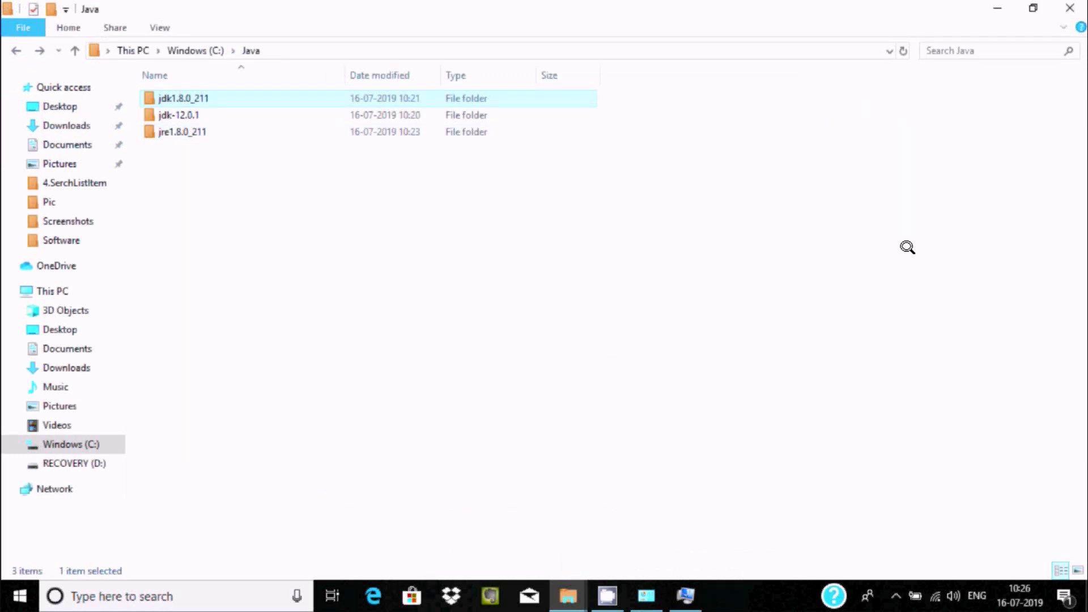
{"action": "key", "text": "Return"}
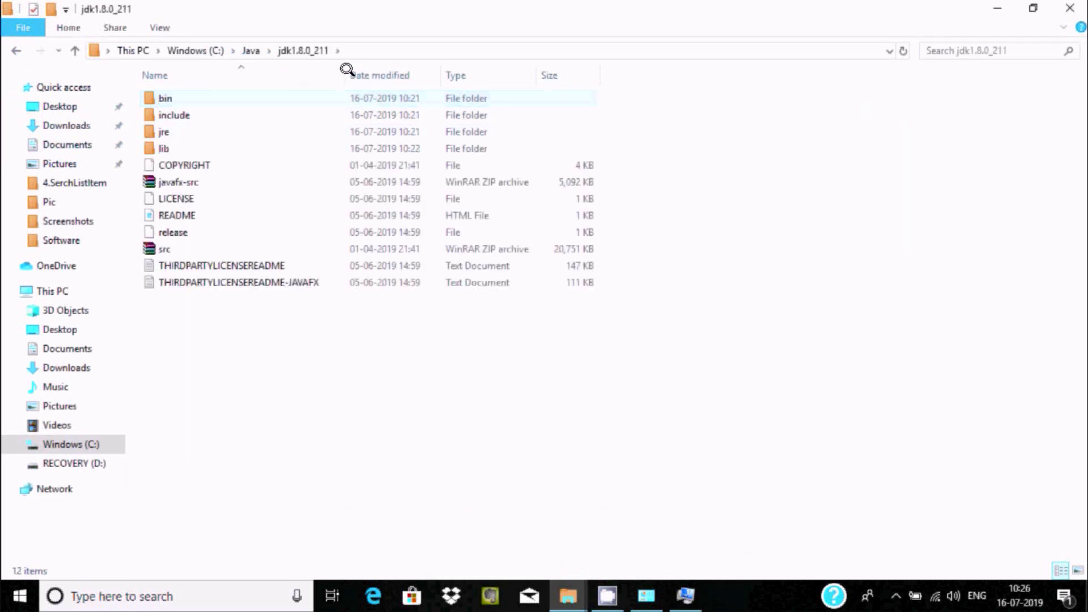
{"action": "key", "text": "Down"}
{"action": "key", "text": "Return"}
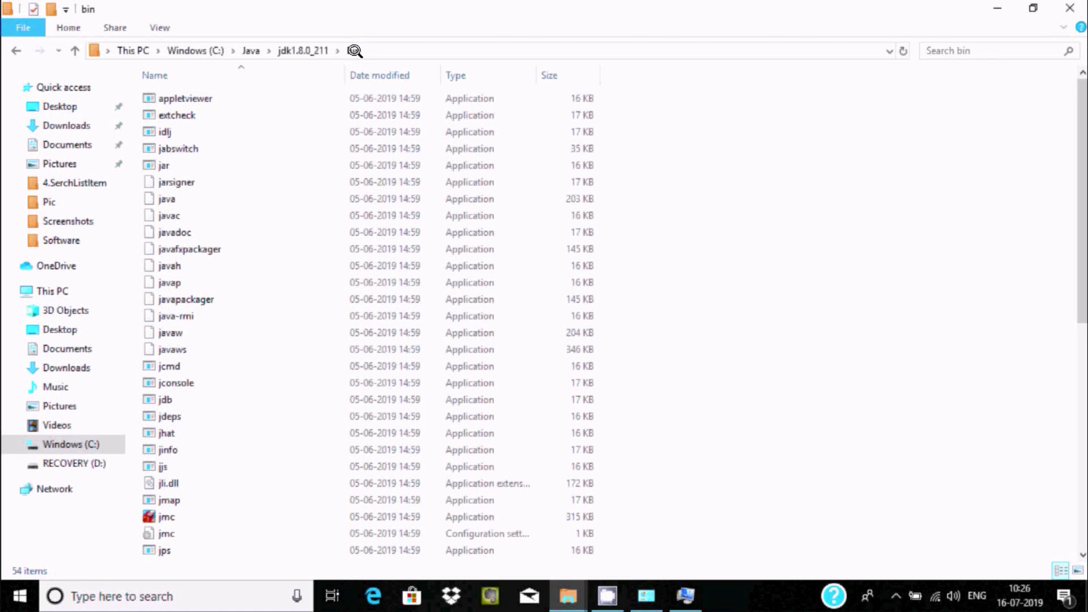
{"action": "left_click", "coordinate": [354, 51]}
{"action": "right_click", "coordinate": [181, 53]}
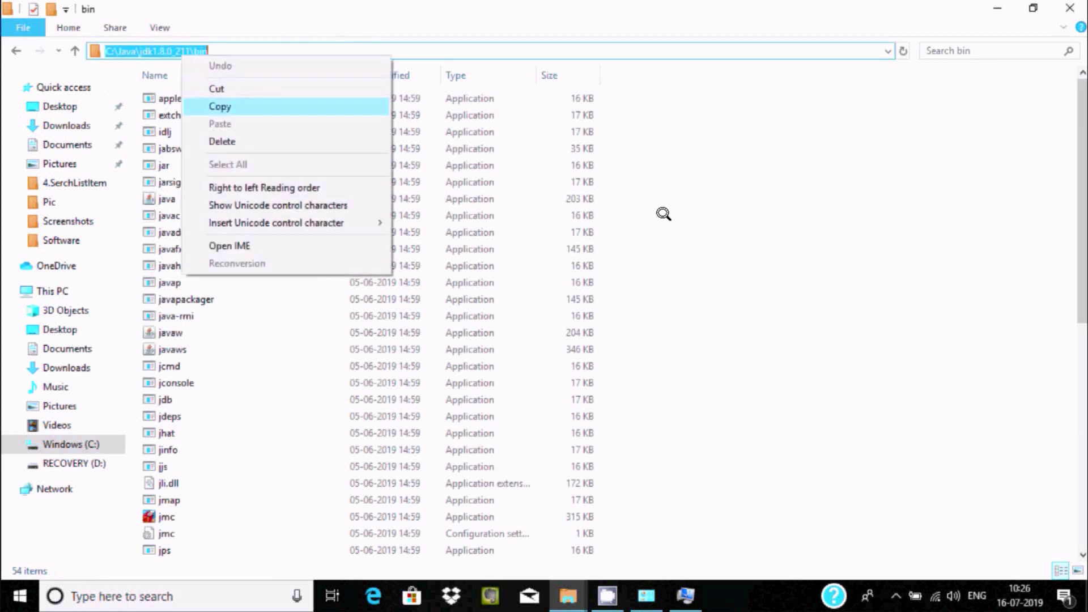
{"action": "key", "text": "Return"}
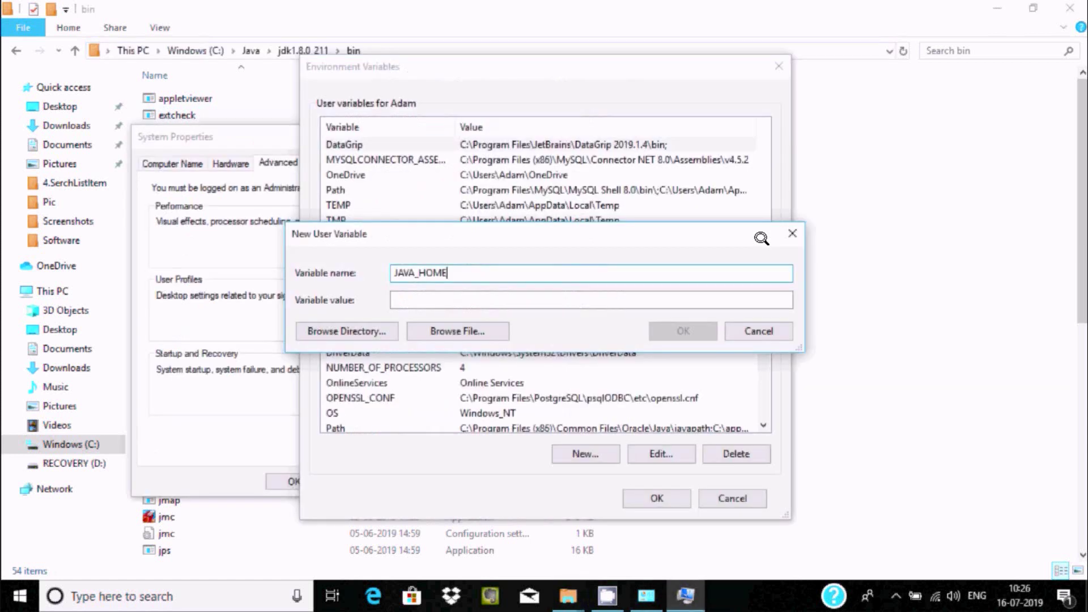
- Paste the copied path as the JAVA_HOME value, shorten it to C:\Java\jdk1.8.0_211, and save the variable
{"action": "key", "text": "Tab"}
{"action": "key", "text": "ctrl+v"}
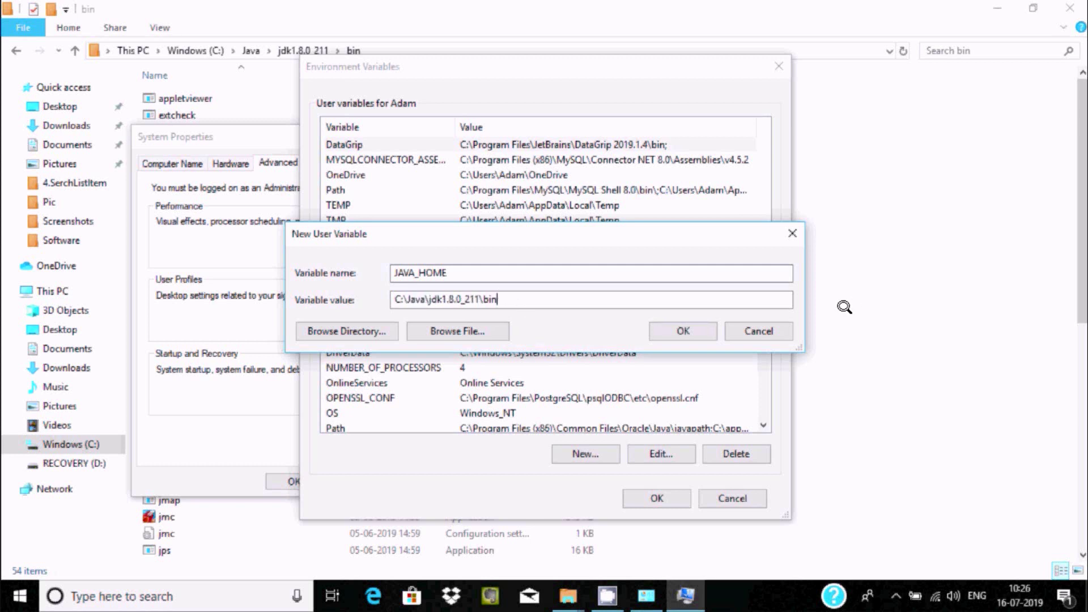
{"action": "key", "text": "BackSpace"}
{"action": "key", "text": "BackSpace"}
{"action": "key", "text": "BackSpace"}
{"action": "key", "text": "BackSpace"}
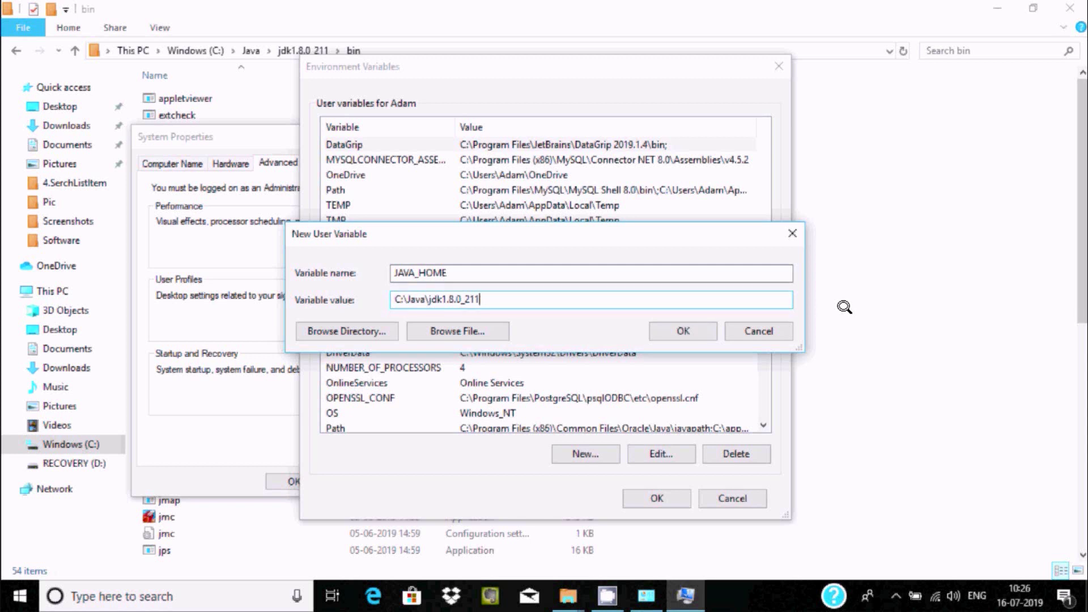
{"action": "key", "text": "Return"}
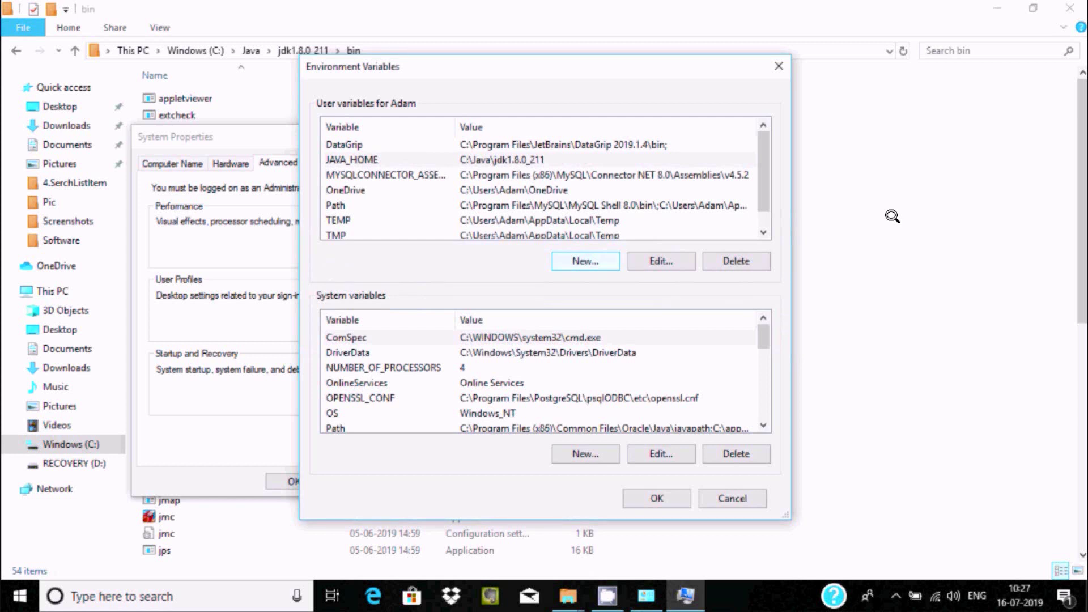
- Start another new user variable, switch to File Explorer and open the folder C:\hadoop-2.7.6\bin
{"action": "key", "text": "Return"}
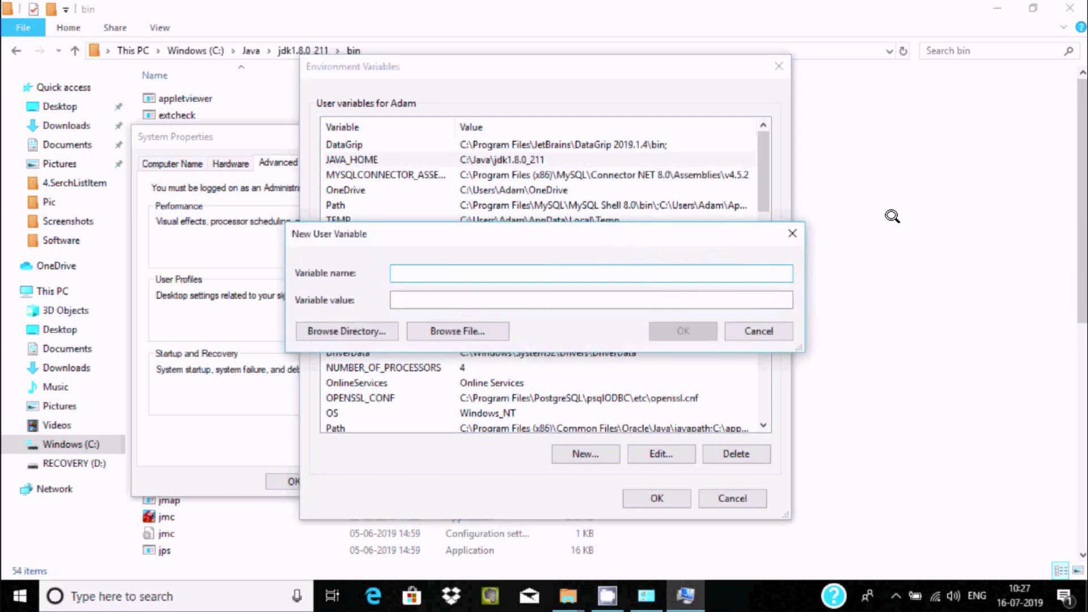
{"action": "key", "text": "super+t"}
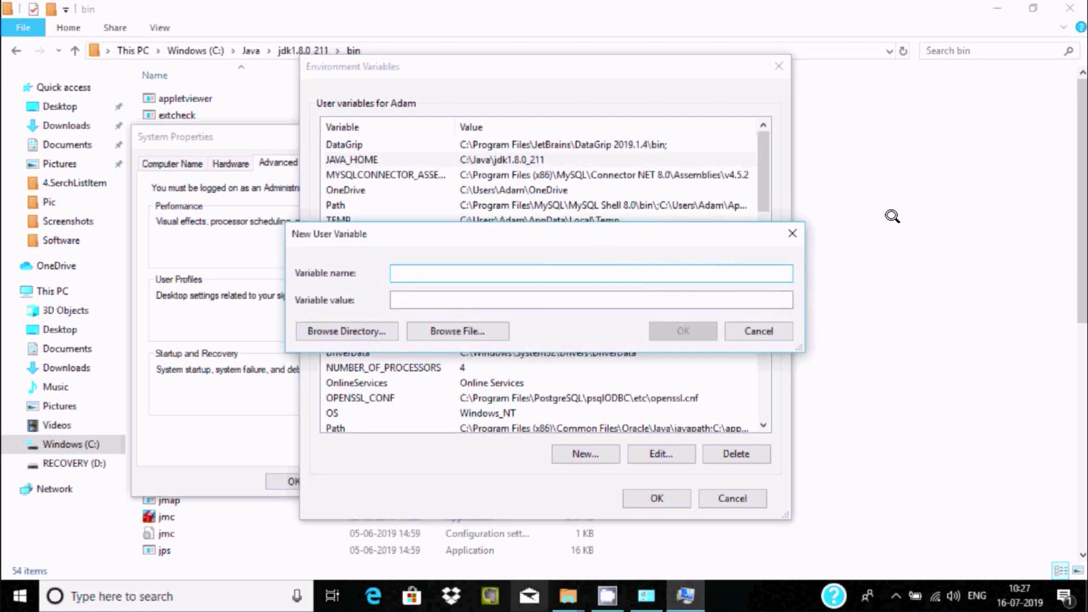
{"action": "key", "text": "Right"}
{"action": "key", "text": "Return"}
{"action": "key", "text": "Return"}
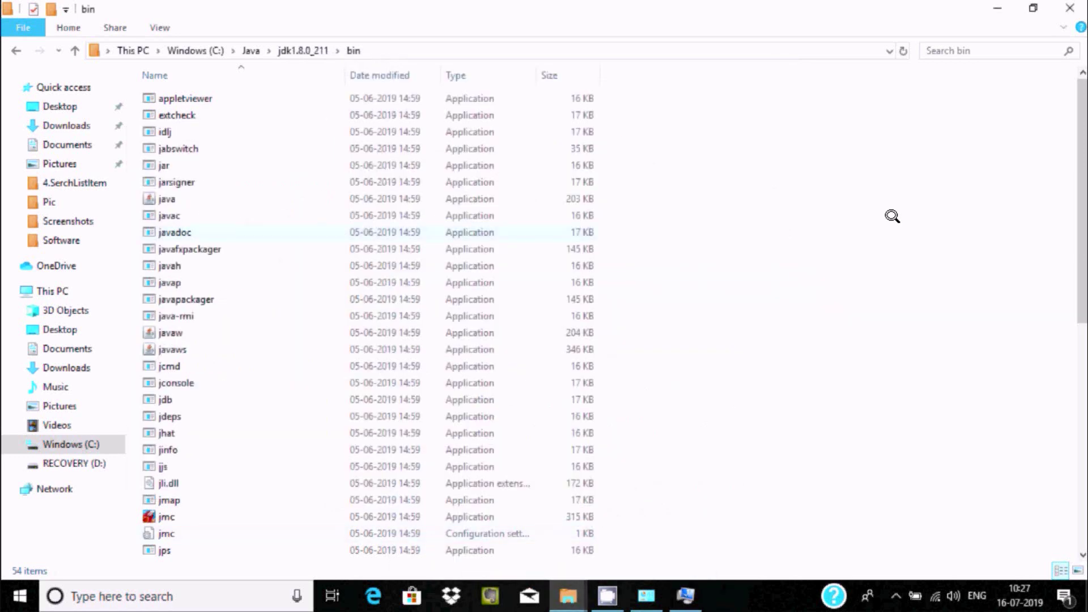
{"action": "key", "text": "BackSpace"}
{"action": "key", "text": "BackSpace"}
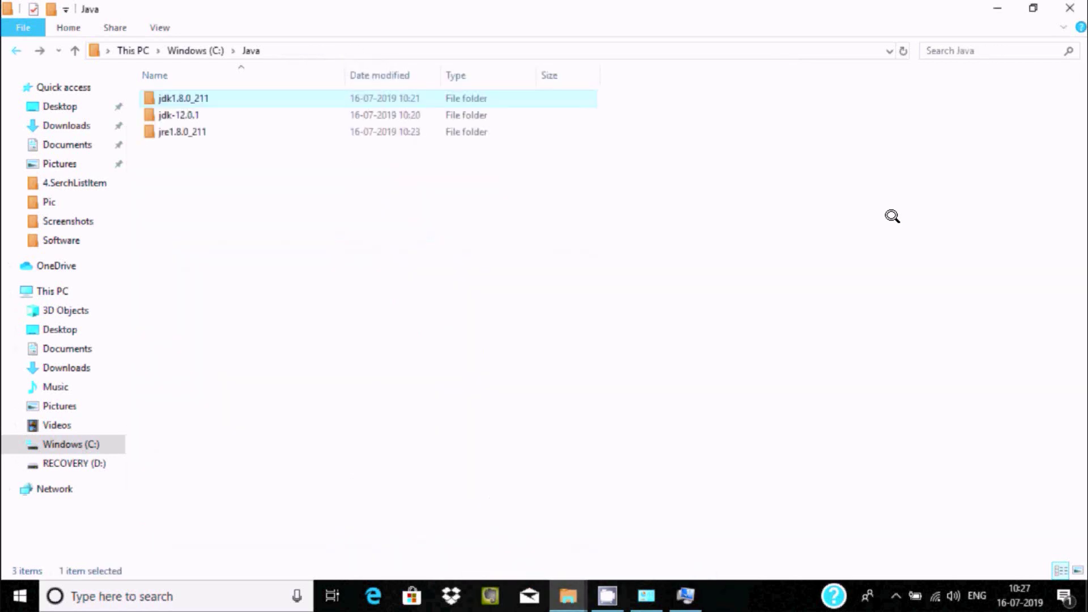
{"action": "key", "text": "BackSpace"}
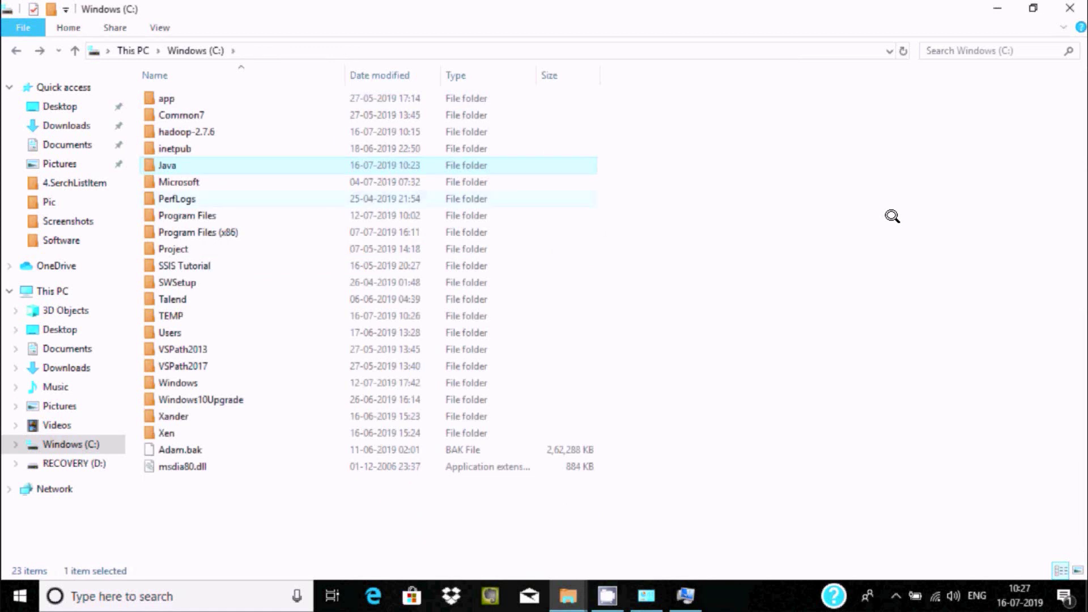
{"action": "key", "text": "Up"}
{"action": "key", "text": "Up"}
{"action": "key", "text": "Return"}
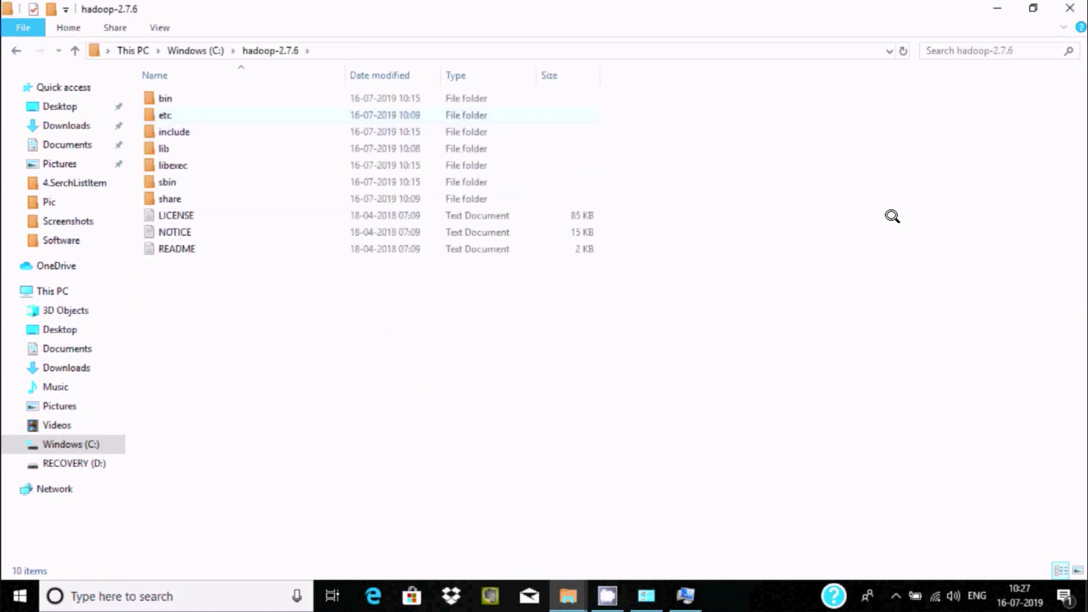
{"action": "key", "text": "Up"}
{"action": "key", "text": "Return"}
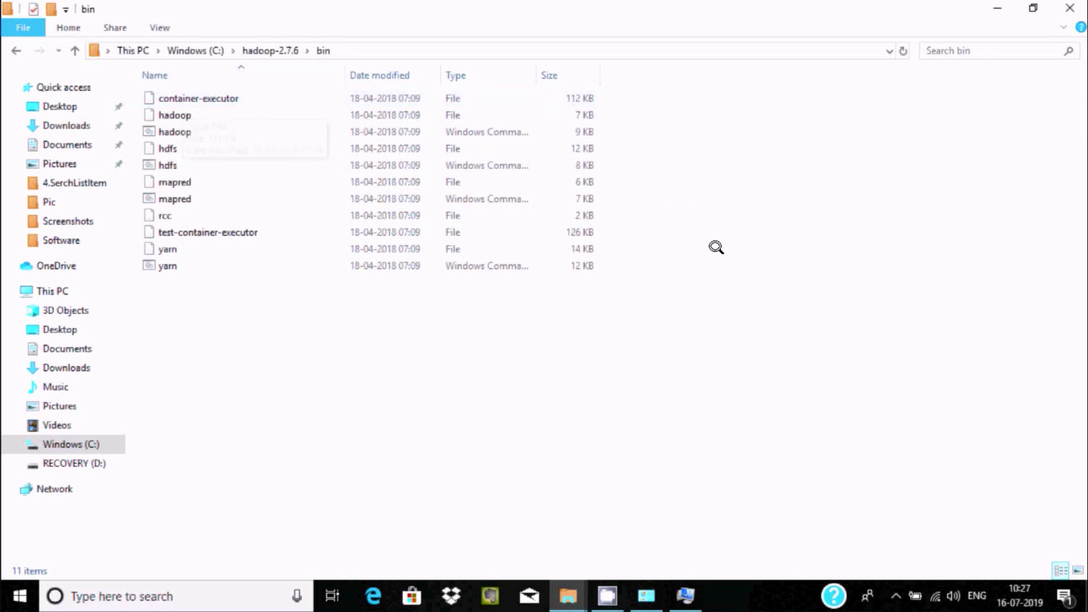
- Copy the folder path C:\hadoop-2.7.6\bin and return to the New User Variable dialog
{"action": "key", "text": "alt+d"}
{"action": "key", "text": "shift+F10"}
{"action": "key", "text": "Down"}
{"action": "key", "text": "Down"}
{"action": "key", "text": "Down"}
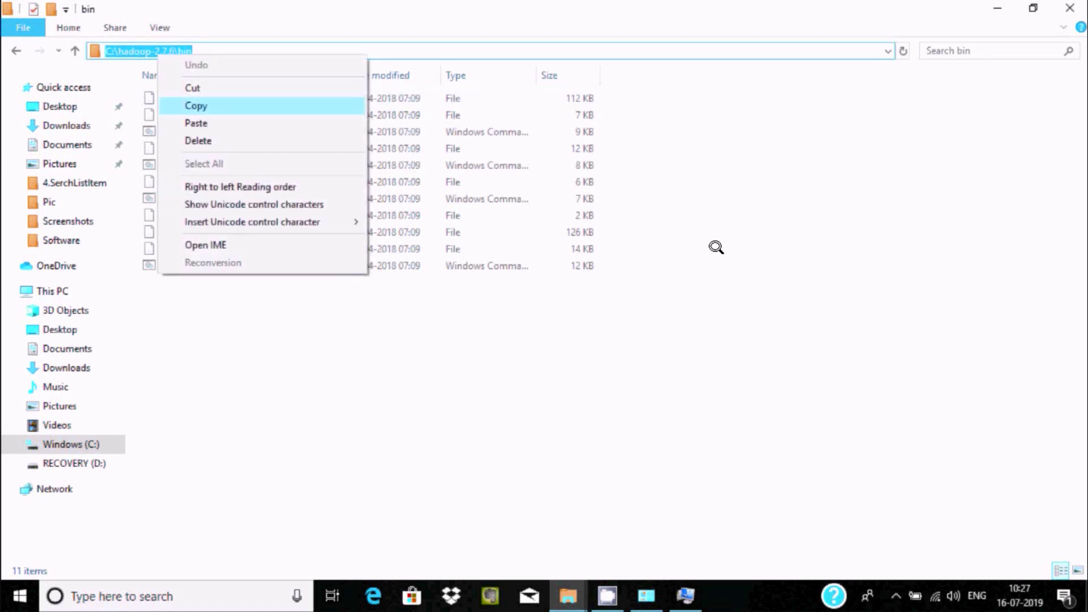
{"action": "key", "text": "Return"}
{"action": "key", "text": "alt+Tab"}
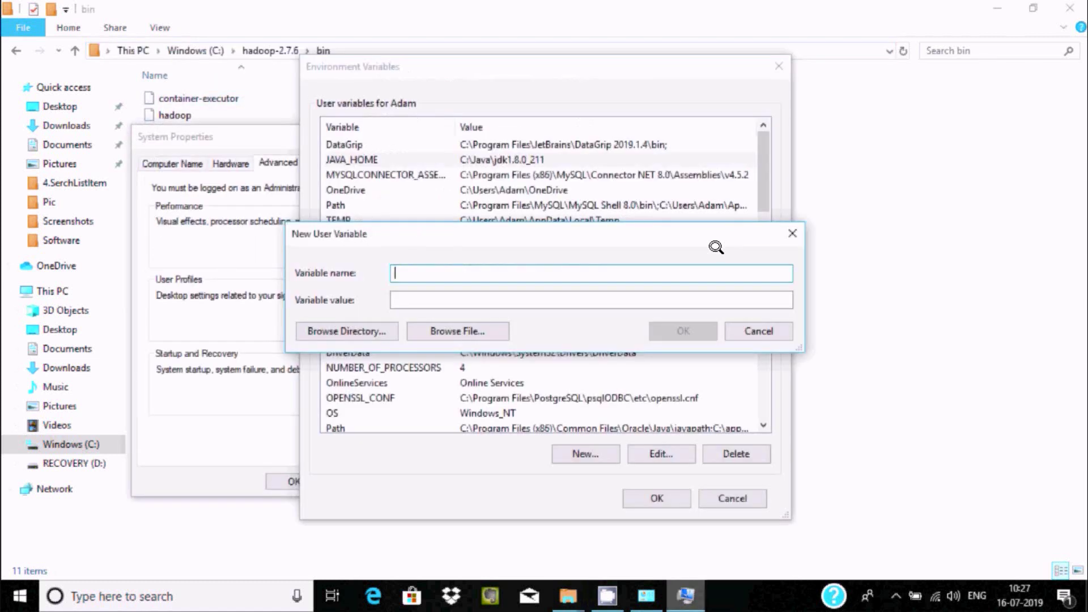
- Create the user variable HADOOP_HOME with the copied path C:\hadoop-2.7.6\bin, and open the Path user variable for editing
{"action": "type", "text": "HADOOP_HOME"}
{"action": "key", "text": "Tab"}
{"action": "key", "text": "ctrl+v"}
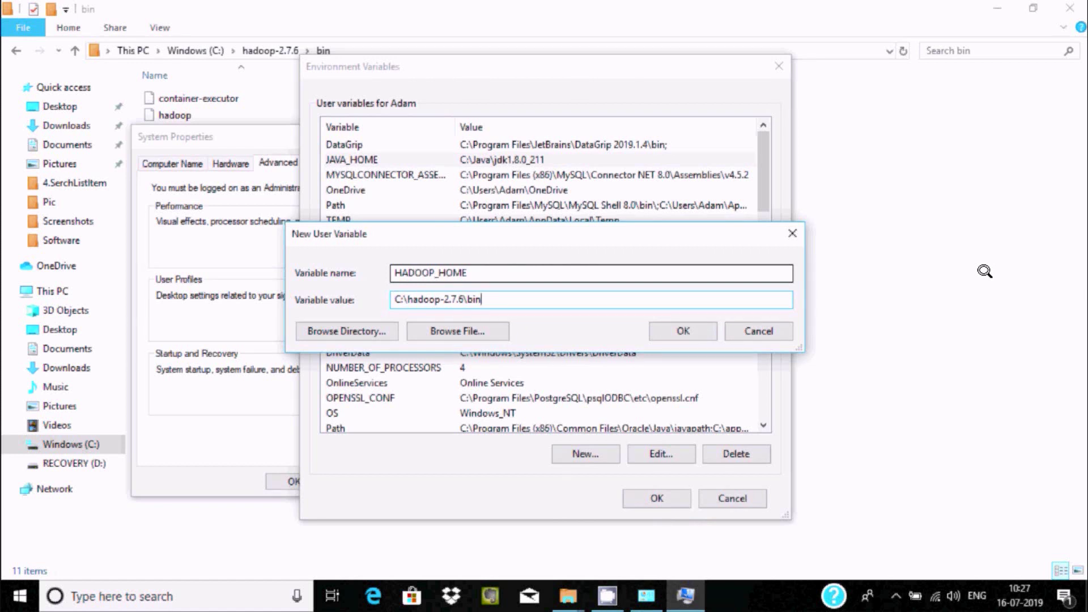
{"action": "key", "text": "Return"}
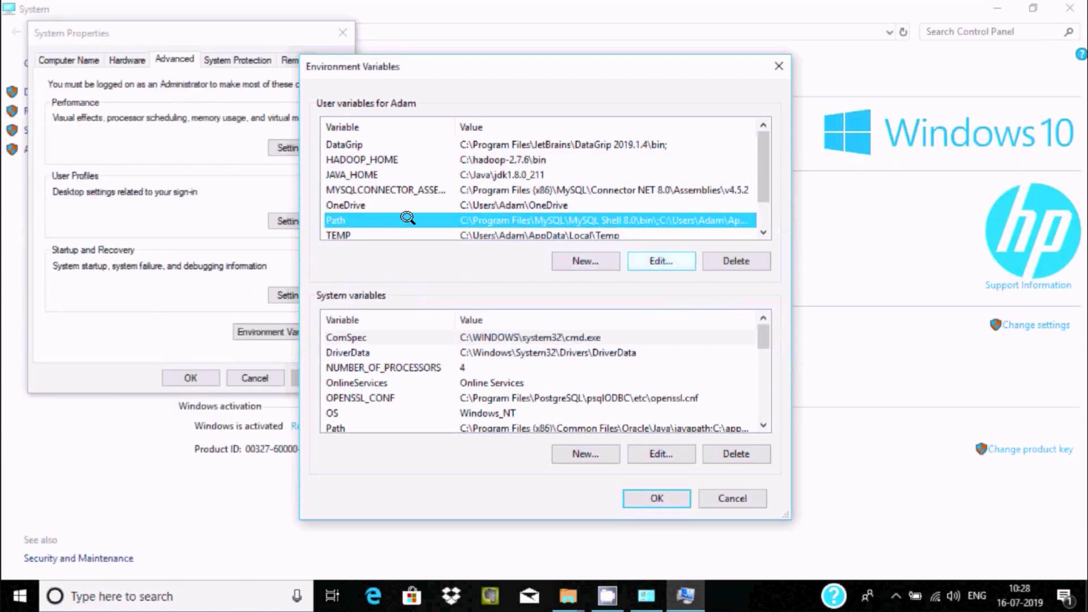
{"action": "left_click", "coordinate": [658, 261]}
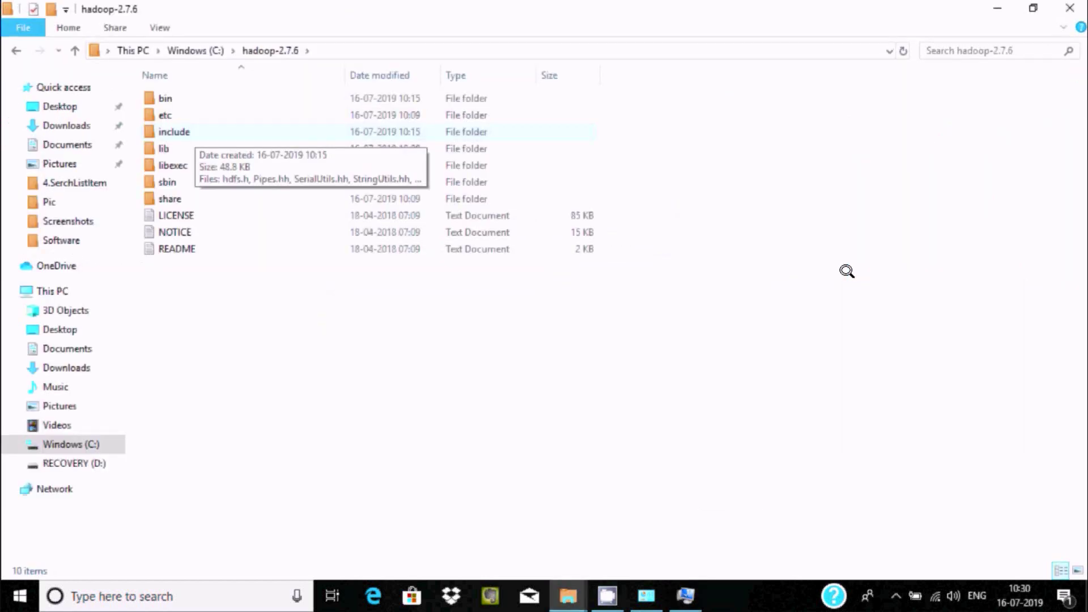
- Open the sbin folder in hadoop-2.7.6, copy its folder path C:\hadoop-2.7.6\sbin, and return to the Environment Variables window
{"action": "key", "text": "s"}
{"action": "key", "text": "Return"}
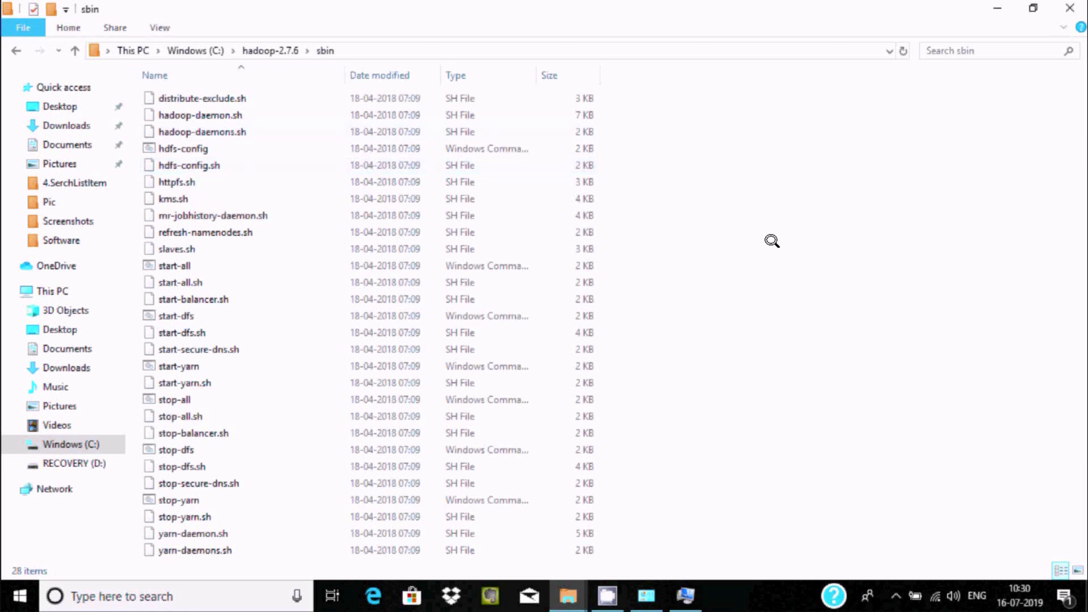
{"action": "key", "text": "alt+d"}
{"action": "key", "text": "shift+F10"}
{"action": "key", "text": "Down"}
{"action": "key", "text": "Down"}
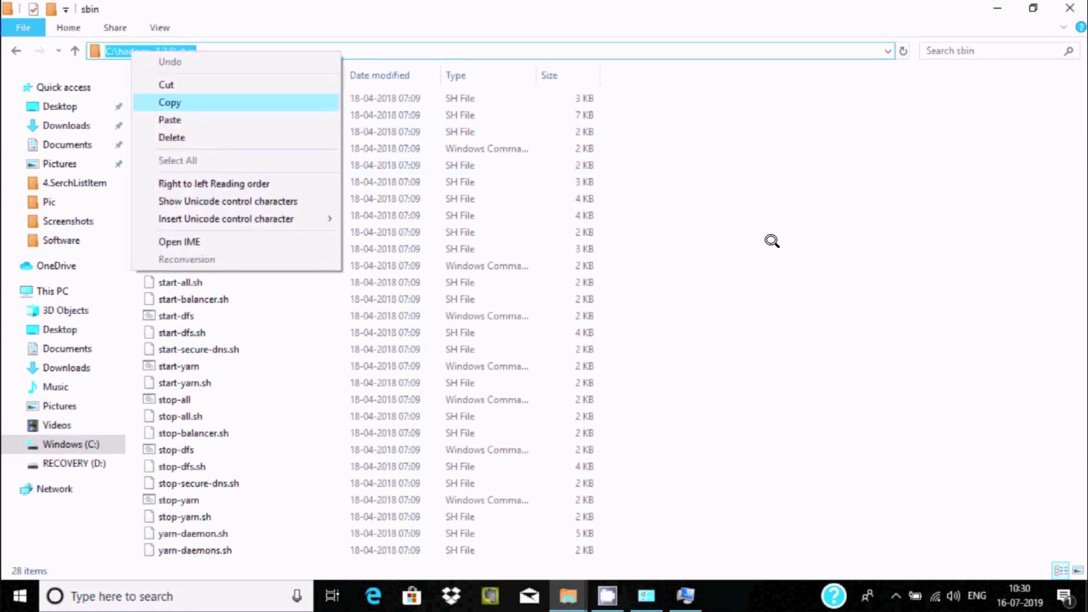
{"action": "key", "text": "Return"}
{"action": "key", "text": "alt+Tab"}
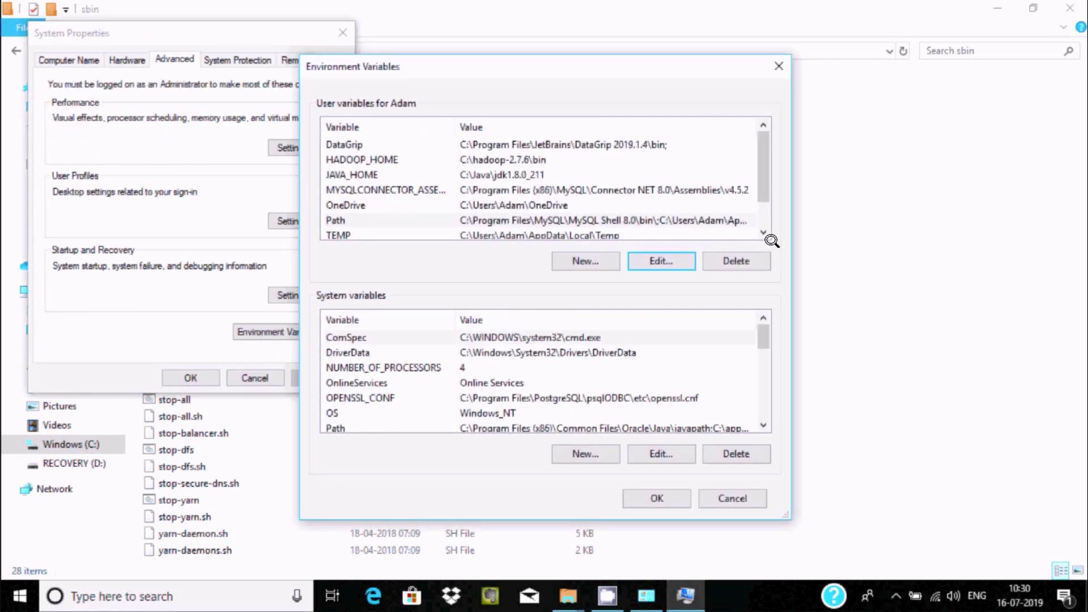
- Add the copied path C:\hadoop-2.7.6\sbin as a new entry in the Path user variable and save it
{"action": "key", "text": "shift+Tab"}
{"action": "key", "text": "shift+Tab"}
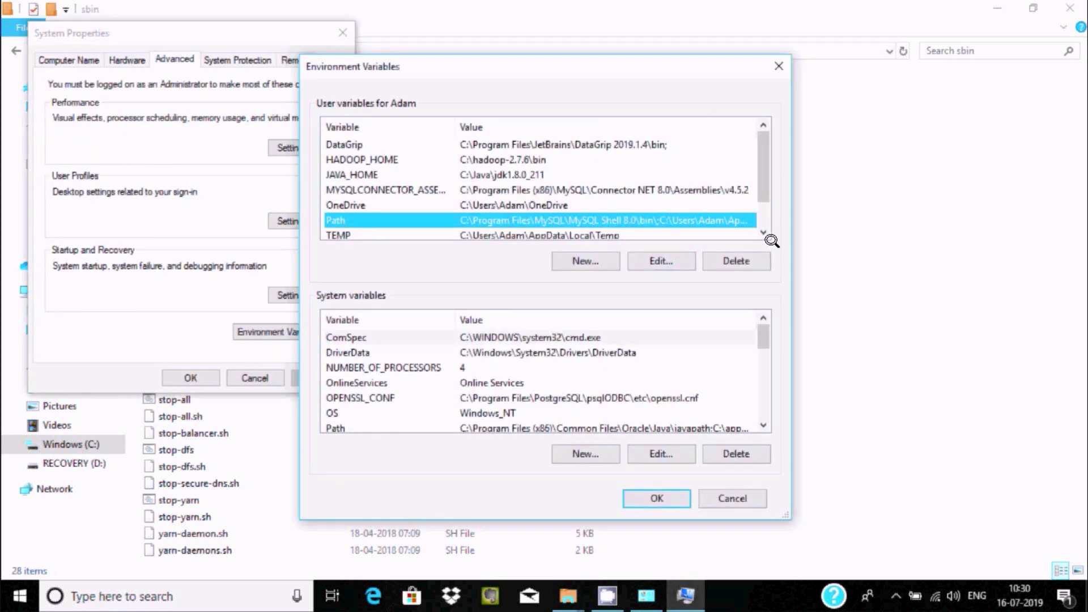
{"action": "key", "text": "Tab"}
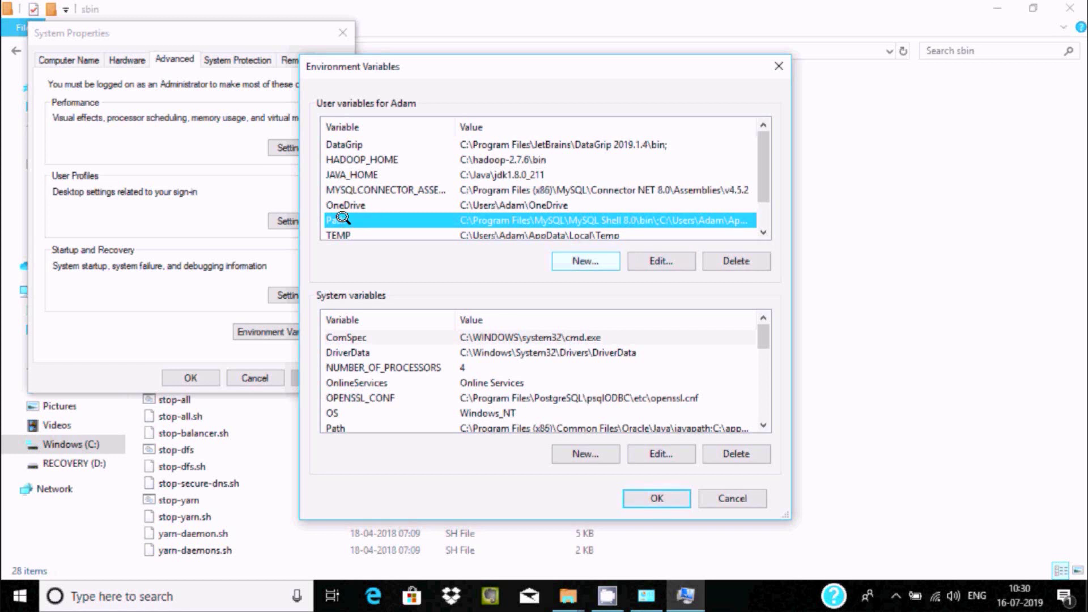
{"action": "key", "text": "shift+Tab"}
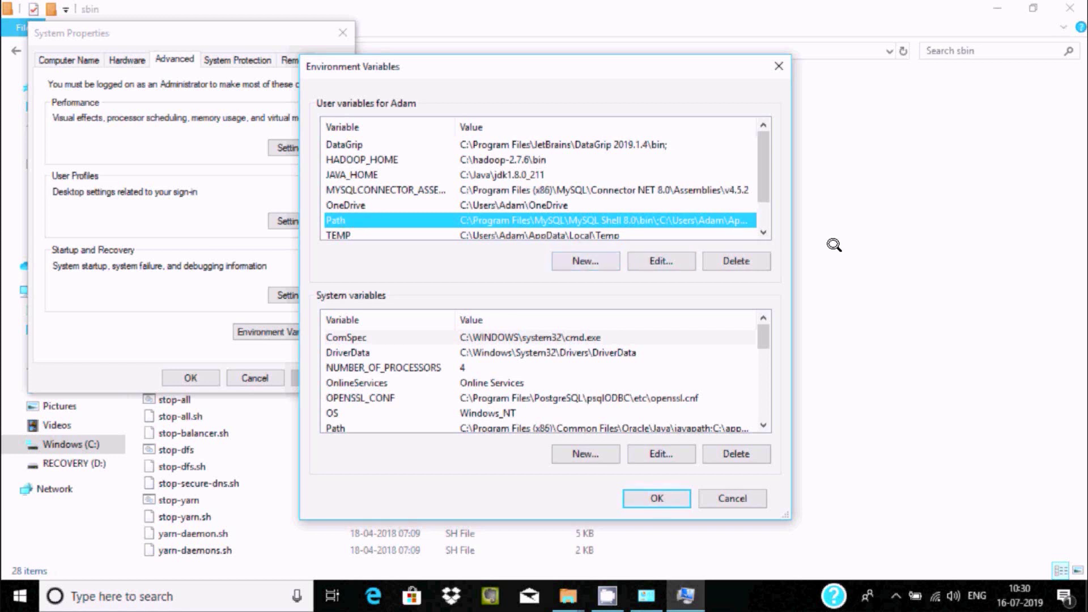
{"action": "key", "text": "Tab"}
{"action": "key", "text": "Tab"}
{"action": "key", "text": "Return"}
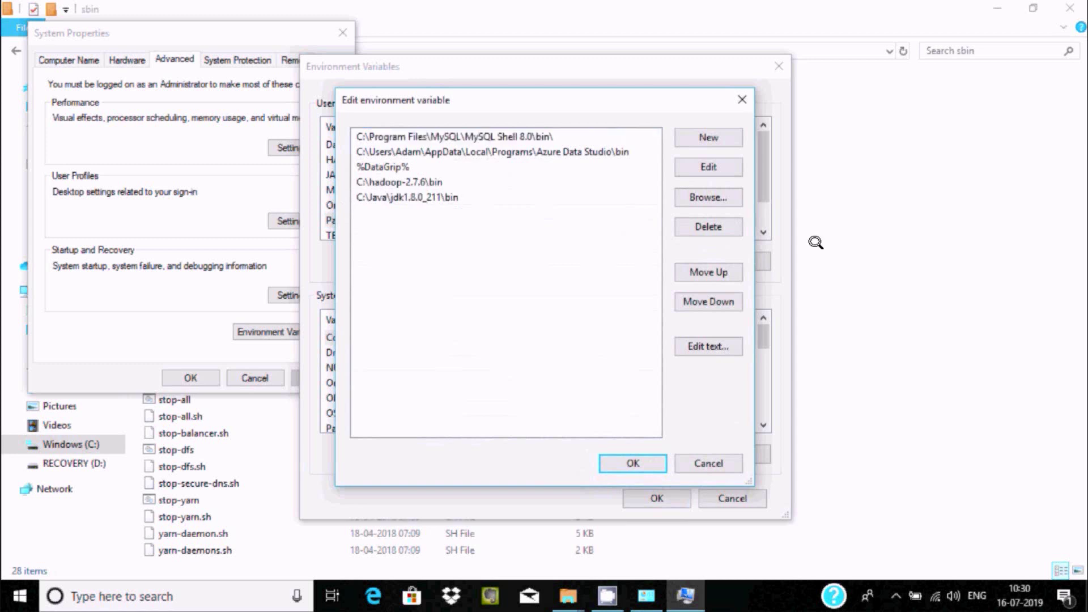
{"action": "key", "text": "alt+n"}
{"action": "key", "text": "ctrl+v"}
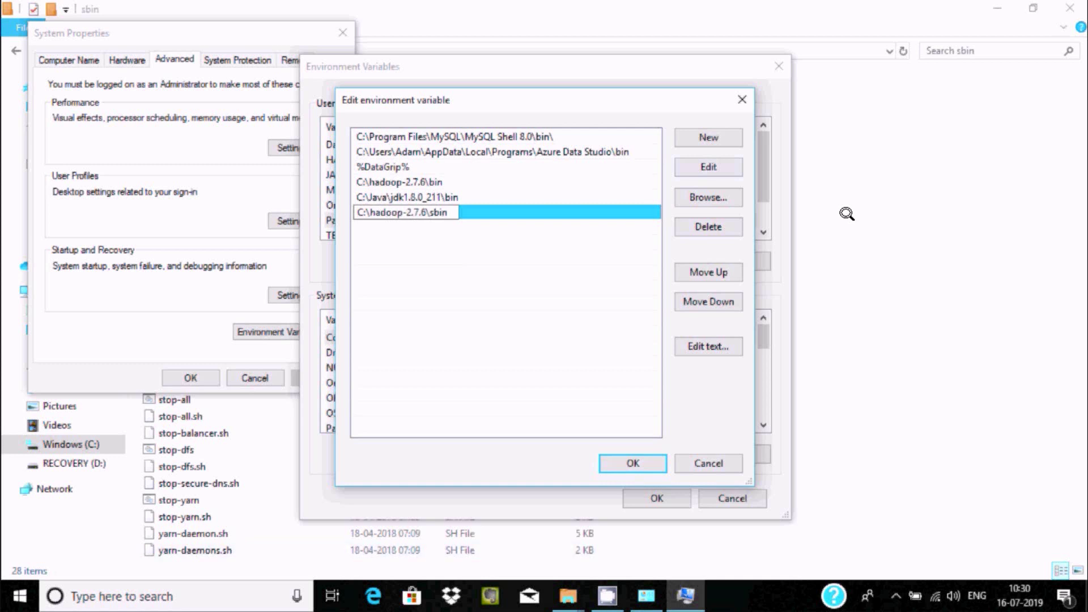
{"action": "key", "text": "Return"}
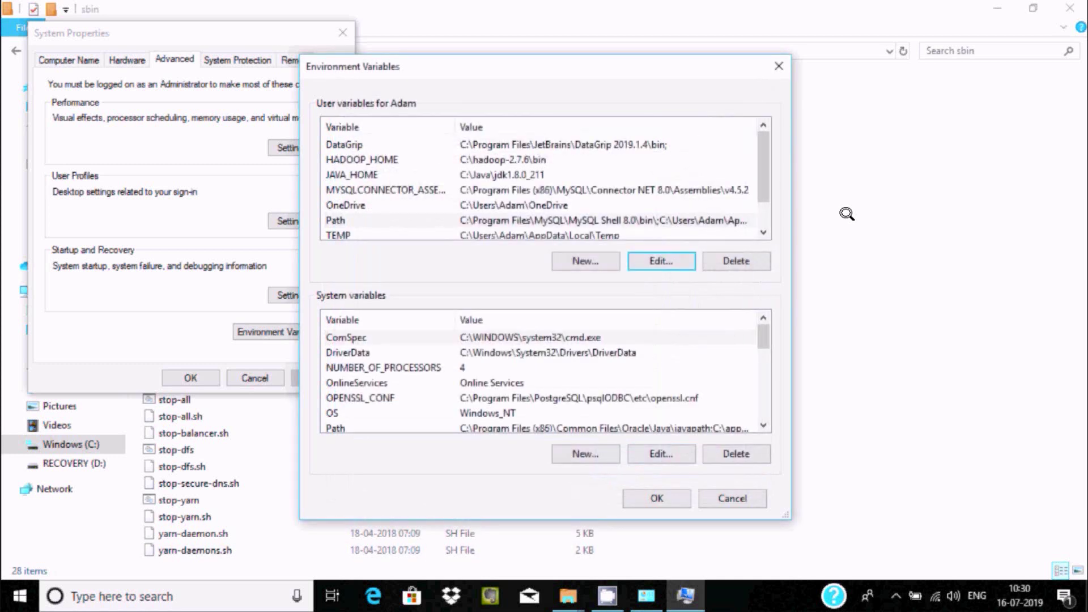
- Confirm the environment variable changes and close System Properties and the remaining System and File Explorer windows
{"action": "key", "text": "Return"}
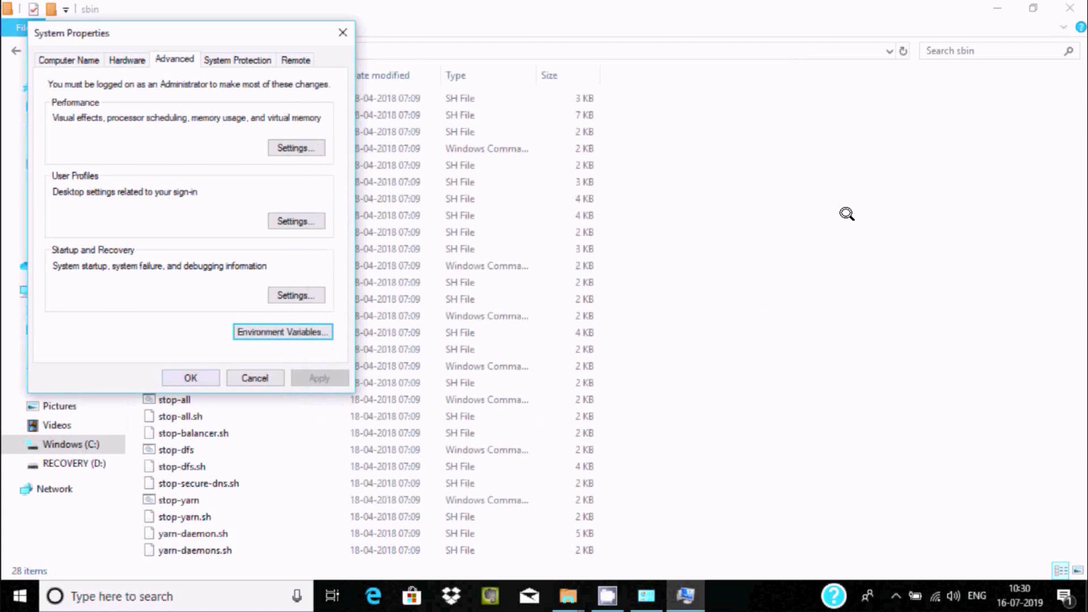
{"action": "key", "text": "Return"}
{"action": "key", "text": "alt+Tab"}
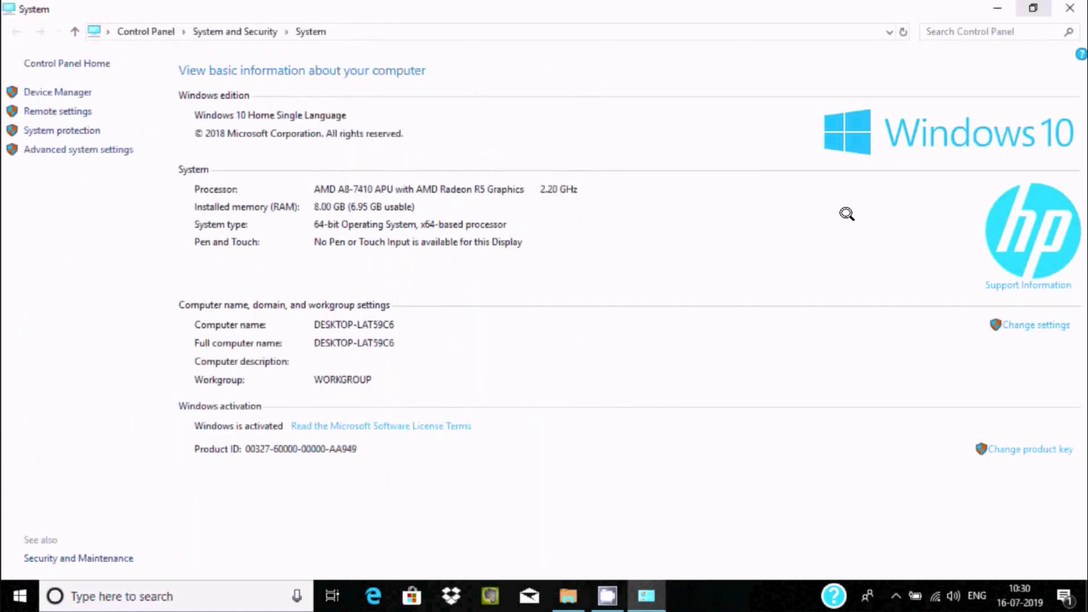
{"action": "key", "text": "alt+F4"}
{"action": "key", "text": "alt+F4"}
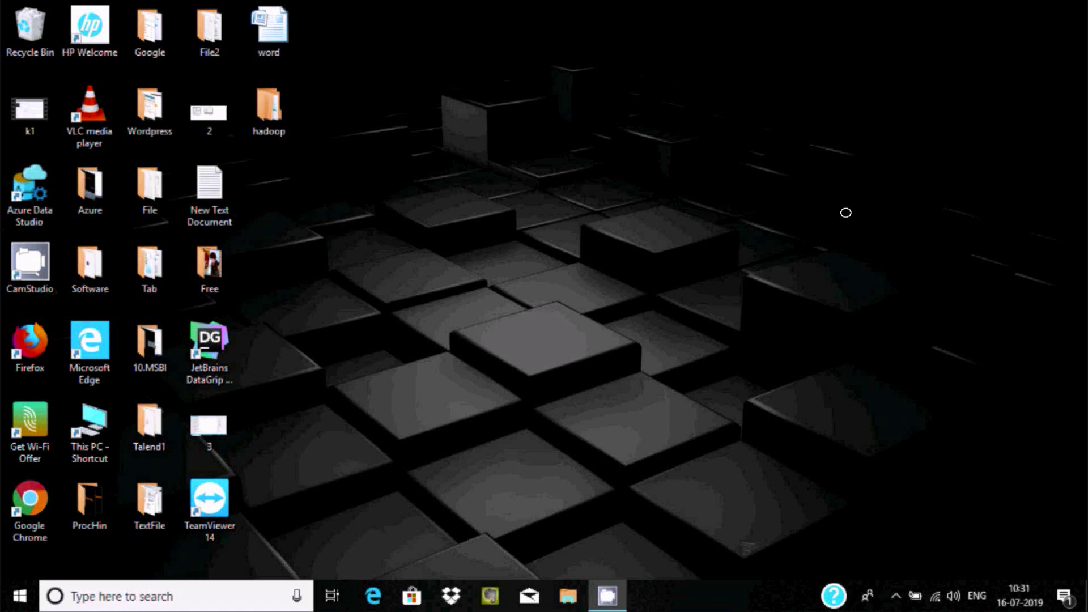
- Open the folder C:\hadoop-2.7.6\etc\hadoop, starting from the This PC shortcut on the desktop
{"action": "type", "text": "this"}
{"action": "key", "text": "Return"}
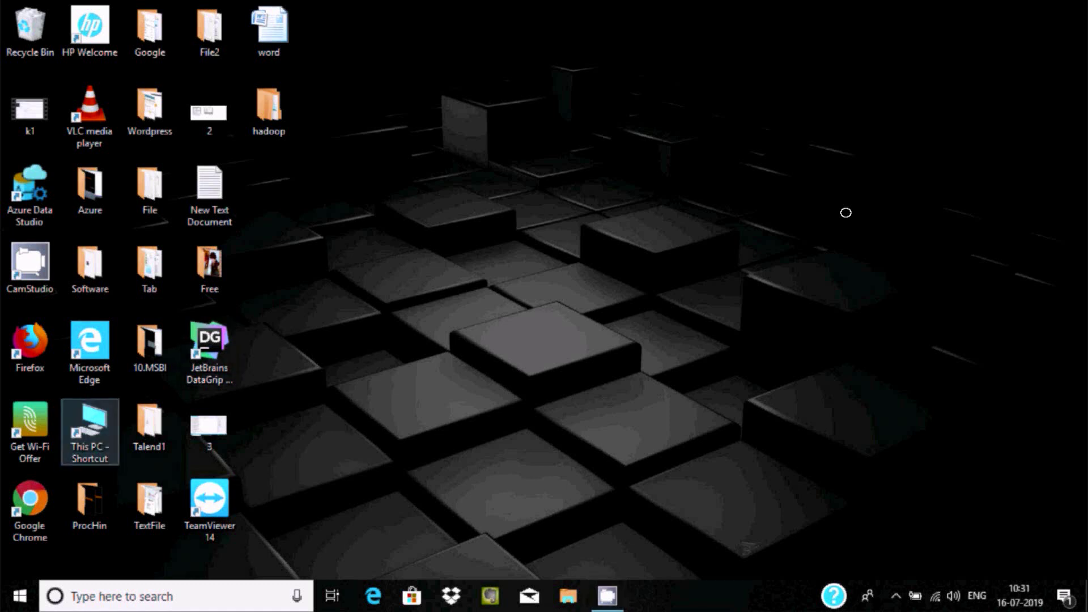
{"action": "key", "text": "w"}
{"action": "key", "text": "Return"}
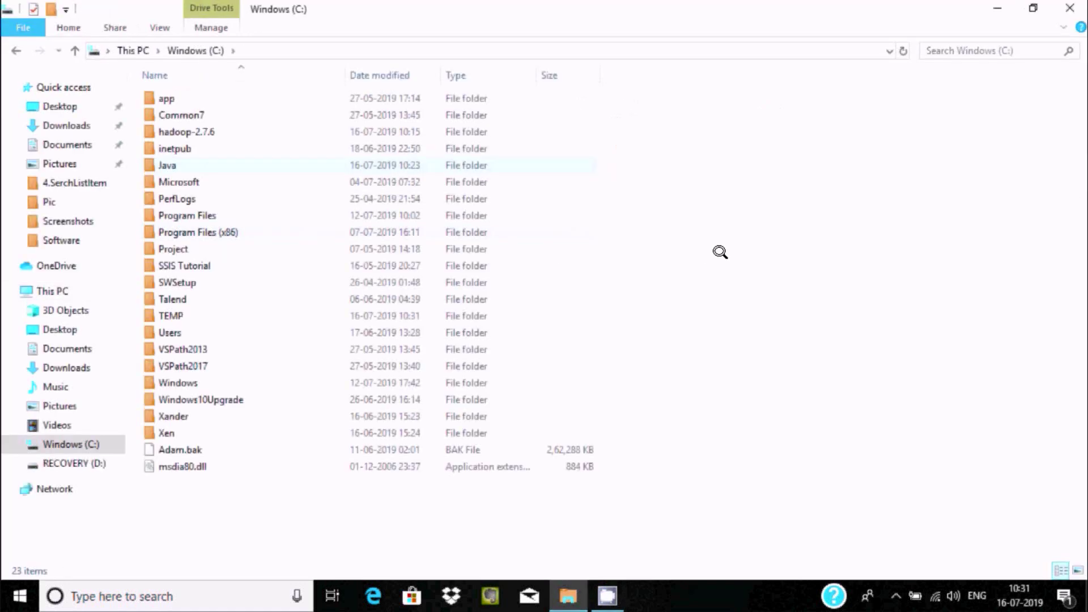
{"action": "key", "text": "h"}
{"action": "key", "text": "Return"}
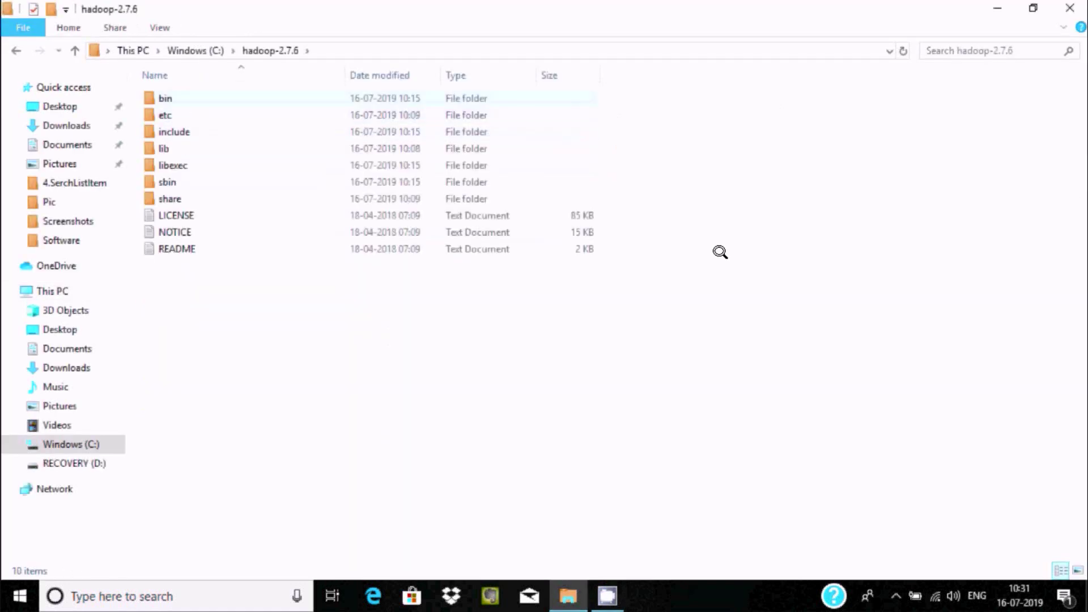
{"action": "key", "text": "e"}
{"action": "key", "text": "Return"}
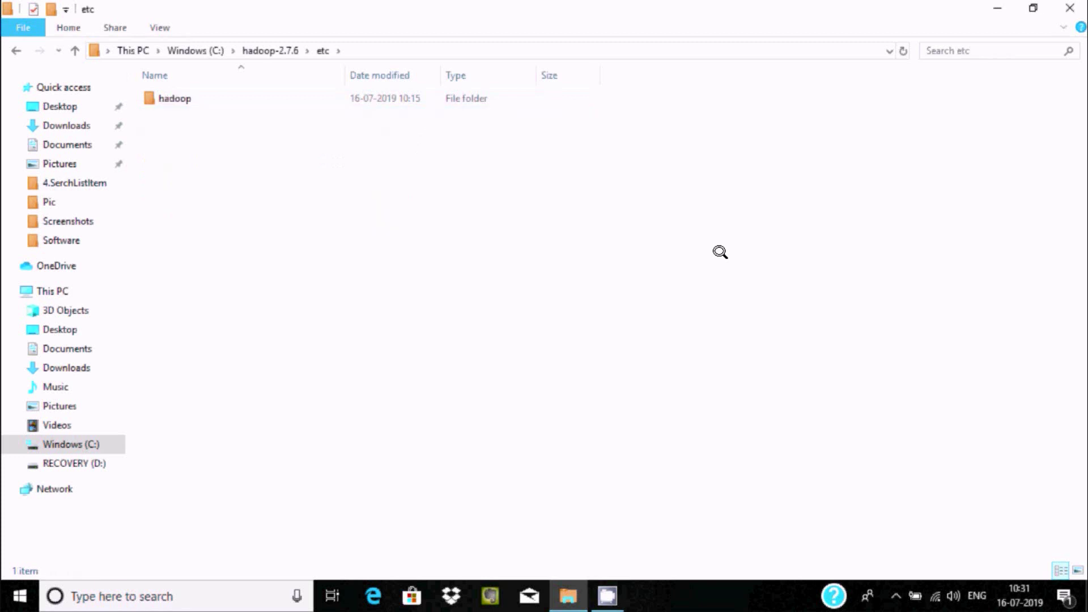
{"action": "key", "text": "h"}
{"action": "key", "text": "Return"}
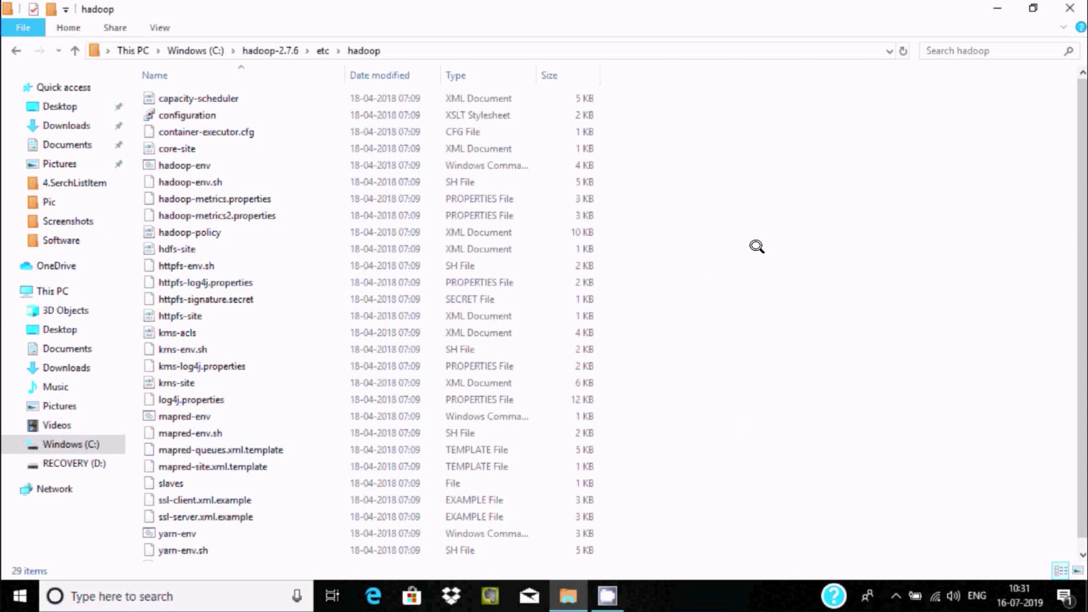
- Open the core-site XML file with Notepad
{"action": "right_click", "coordinate": [171, 148]}
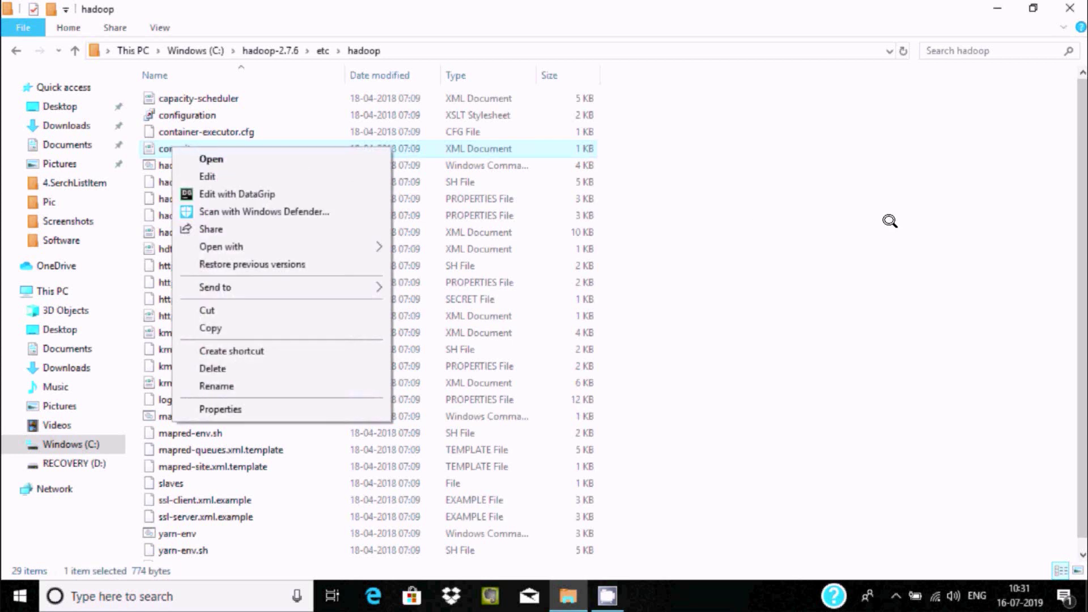
{"action": "key", "text": "Down"}
{"action": "key", "text": "Down"}
{"action": "key", "text": "Down"}
{"action": "key", "text": "Down"}
{"action": "key", "text": "Down"}
{"action": "key", "text": "Down"}
{"action": "key", "text": "Right"}
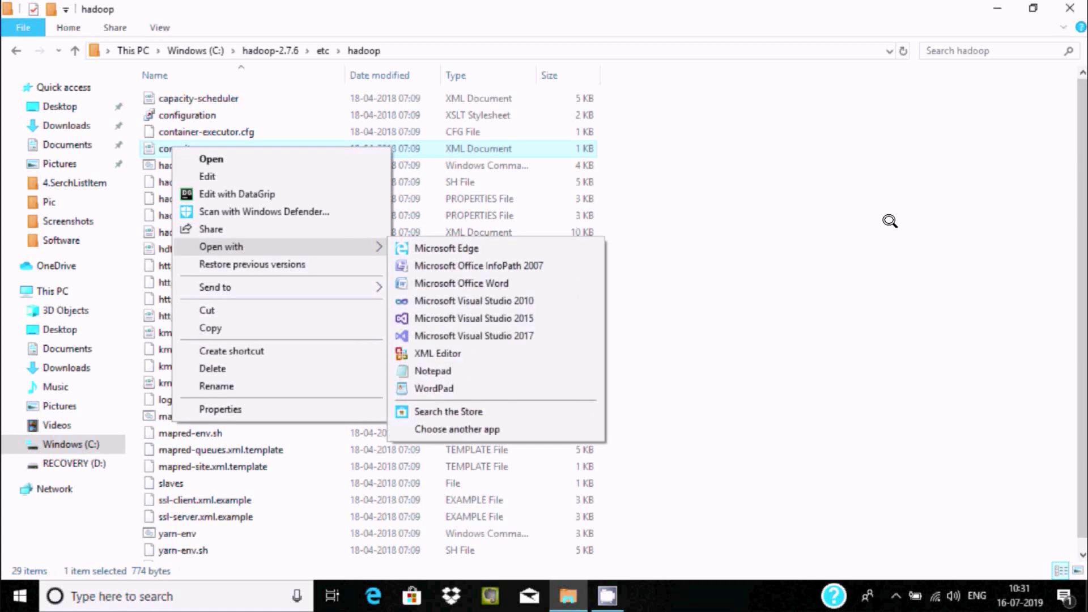
{"action": "key", "text": "Down"}
{"action": "key", "text": "Down"}
{"action": "key", "text": "Down"}
{"action": "key", "text": "Down"}
{"action": "key", "text": "Down"}
{"action": "key", "text": "Down"}
{"action": "key", "text": "Down"}
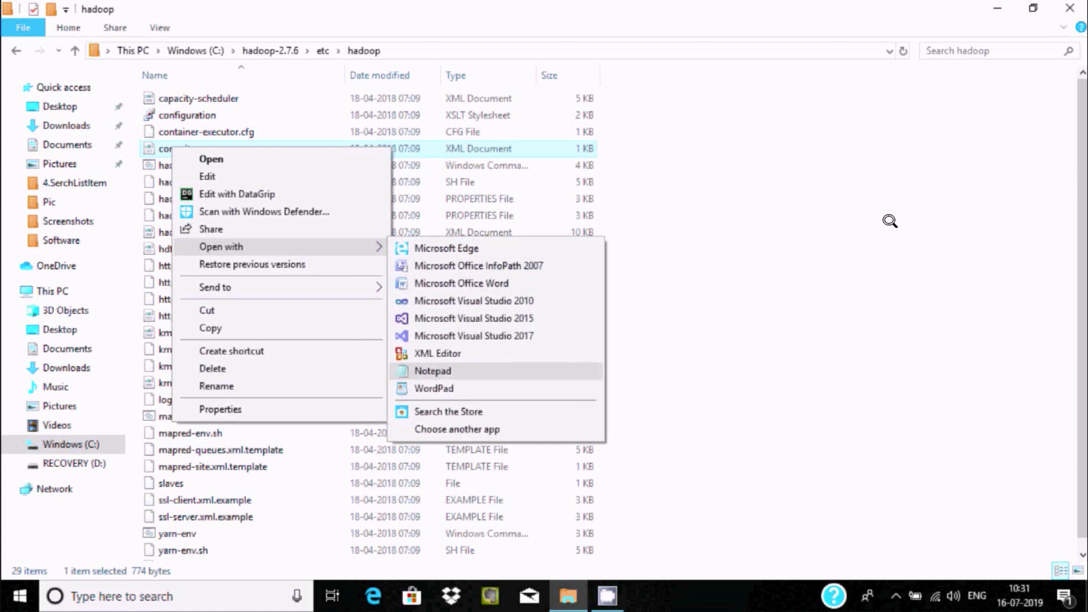
{"action": "key", "text": "Return"}
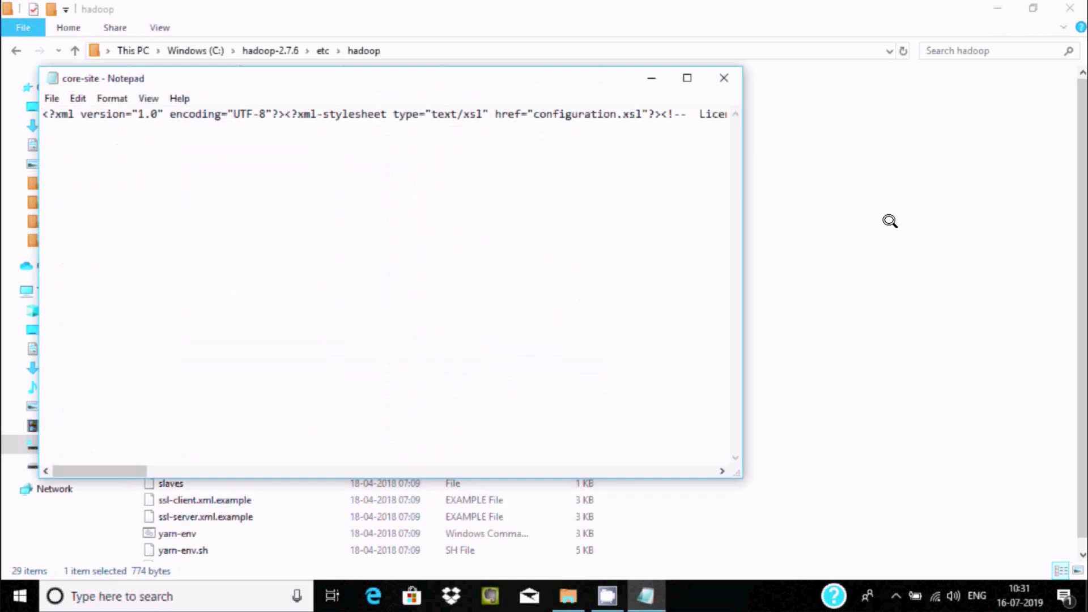
- Add a property named fs.defaultFS with value hdfs://localhost:9000 inside the configuration element of core-site, save the file and close it
{"action": "left_click_drag", "start_coordinate": [100, 471], "coordinate": [669, 471]}
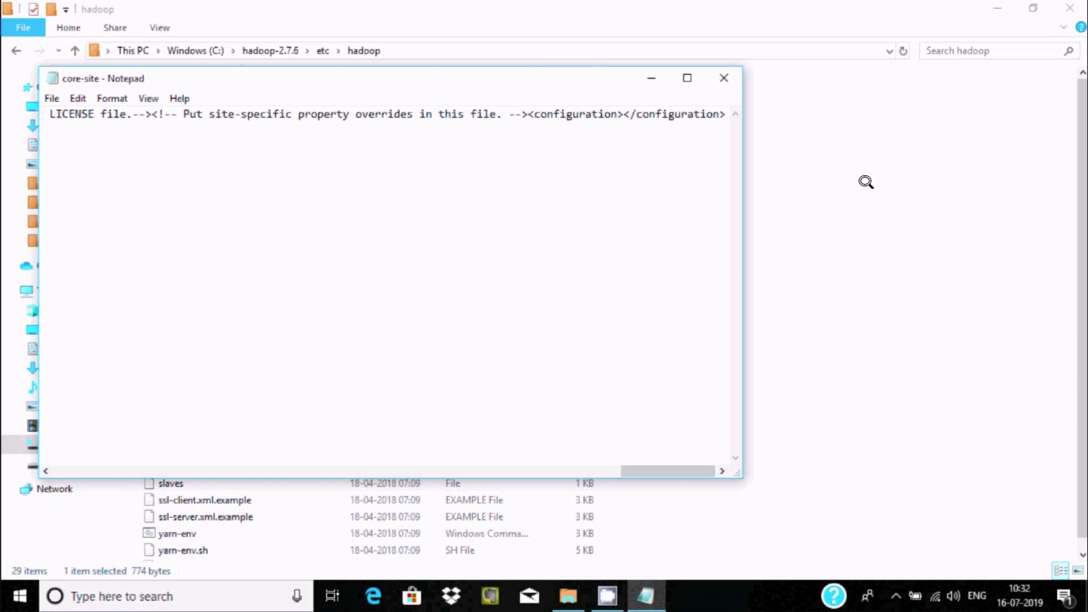
{"action": "key", "text": "Return"}
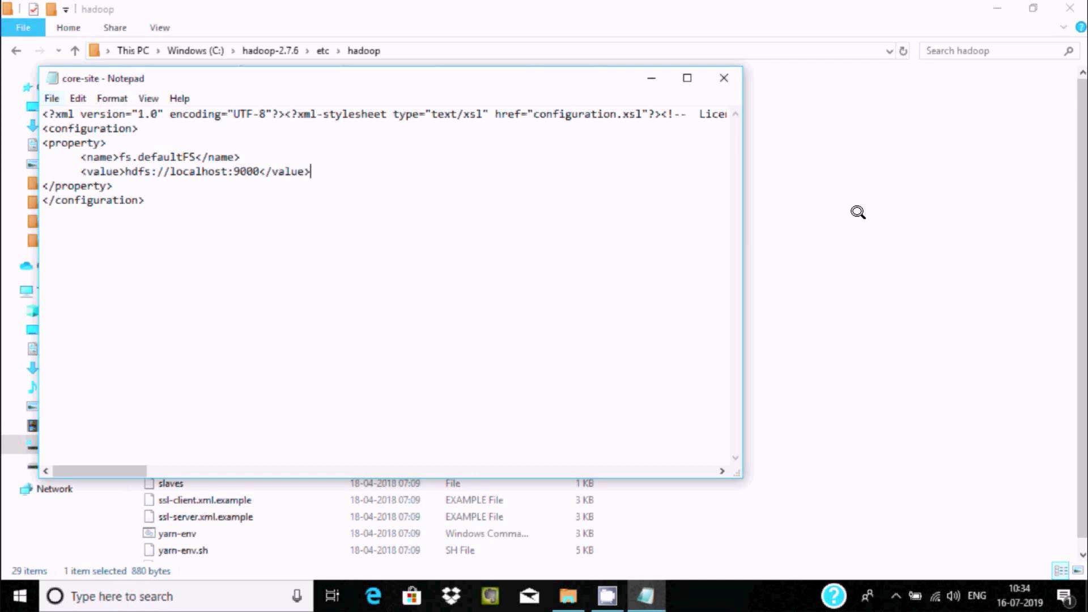
{"action": "key", "text": "alt+f"}
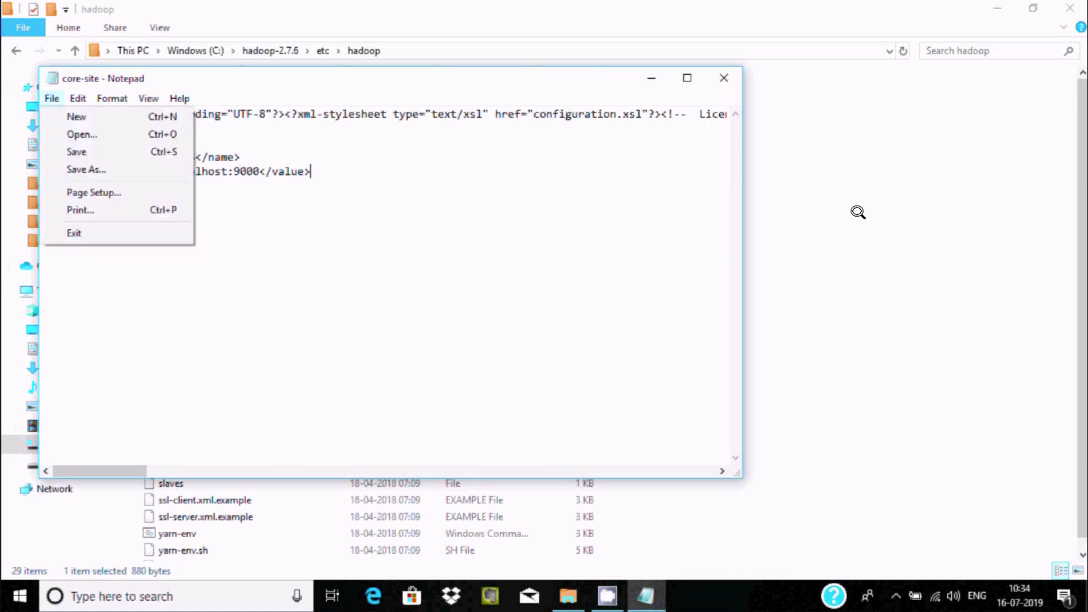
{"action": "key", "text": "Down"}
{"action": "key", "text": "Down"}
{"action": "key", "text": "Return"}
{"action": "key", "text": "alt+F4"}
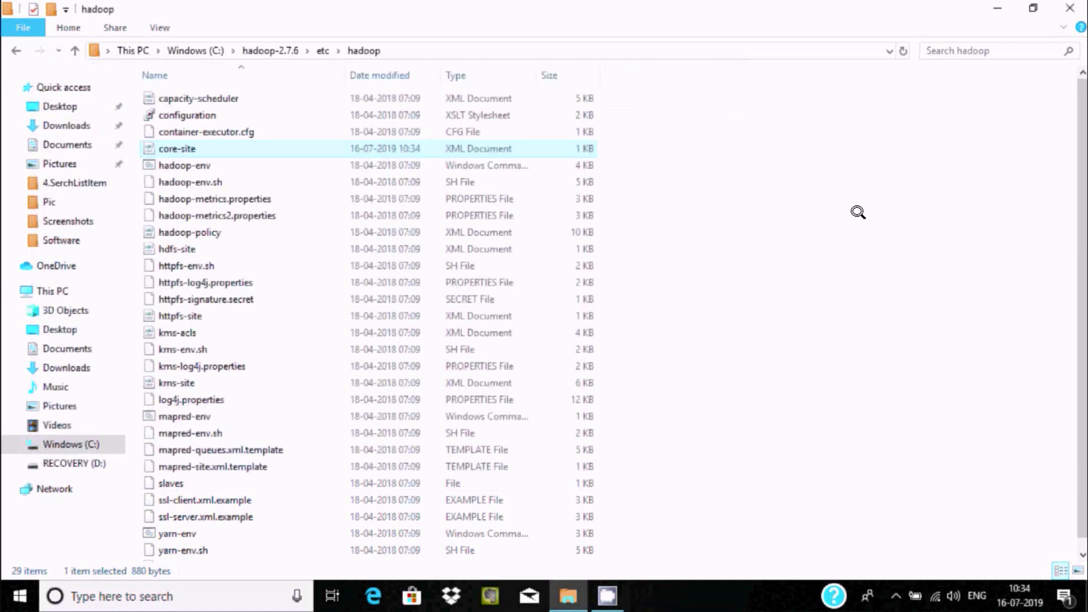
- Paste a copy of mapred-site.xml.template into the same hadoop configuration folder
{"action": "right_click", "coordinate": [858, 212]}
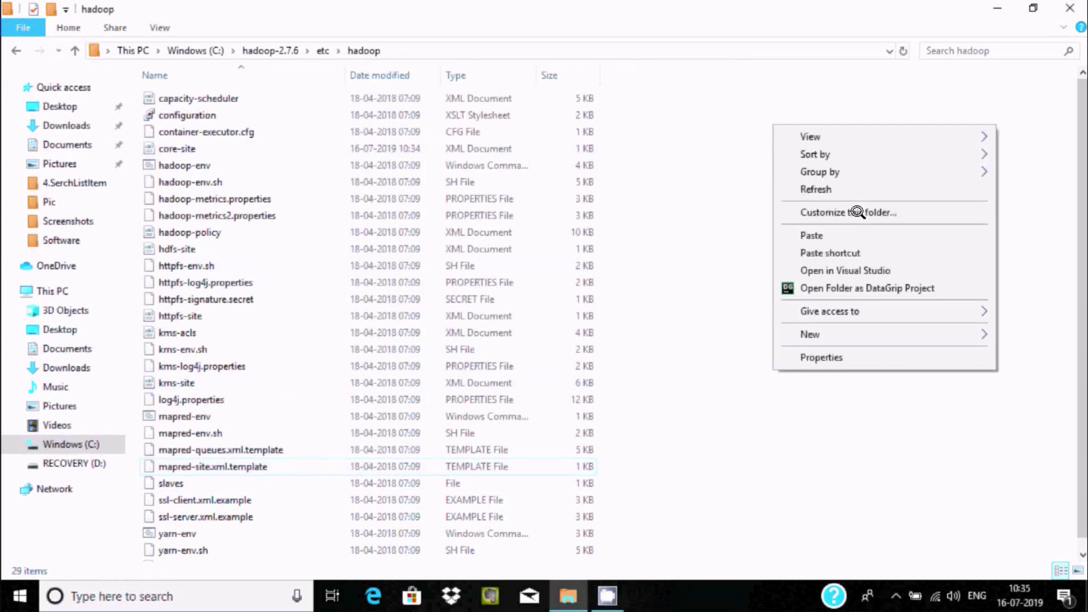
{"action": "key", "text": "Up"}
{"action": "key", "text": "Up"}
{"action": "key", "text": "Up"}
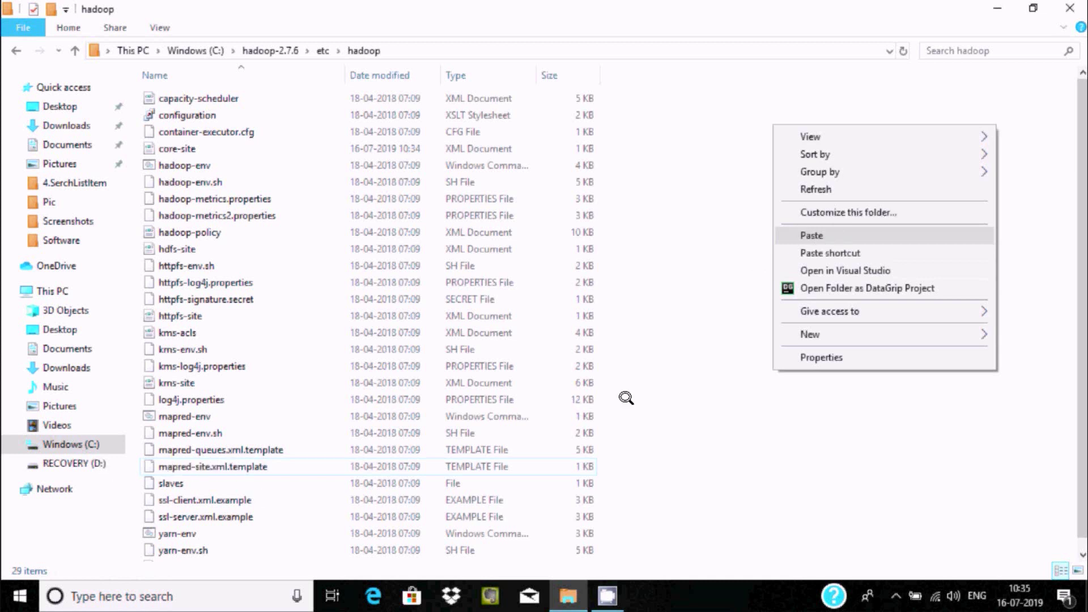
{"action": "key", "text": "Return"}
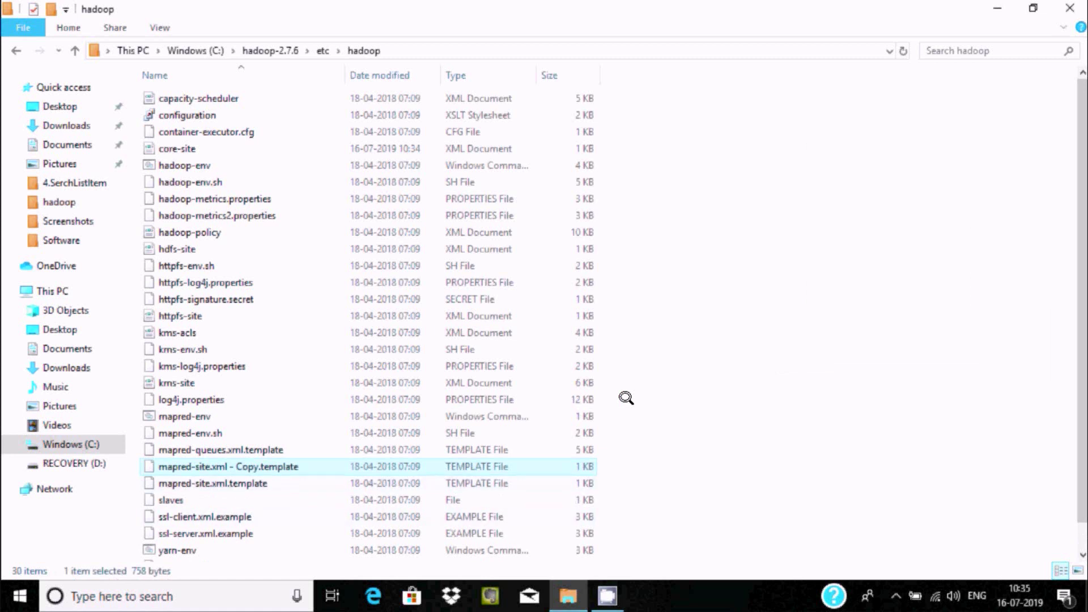
- Rename the copied template file to mapred-site.xml and accept the file extension change
{"action": "key", "text": "shift+F10"}
{"action": "key", "text": "Up"}
{"action": "key", "text": "Up"}
{"action": "key", "text": "Return"}
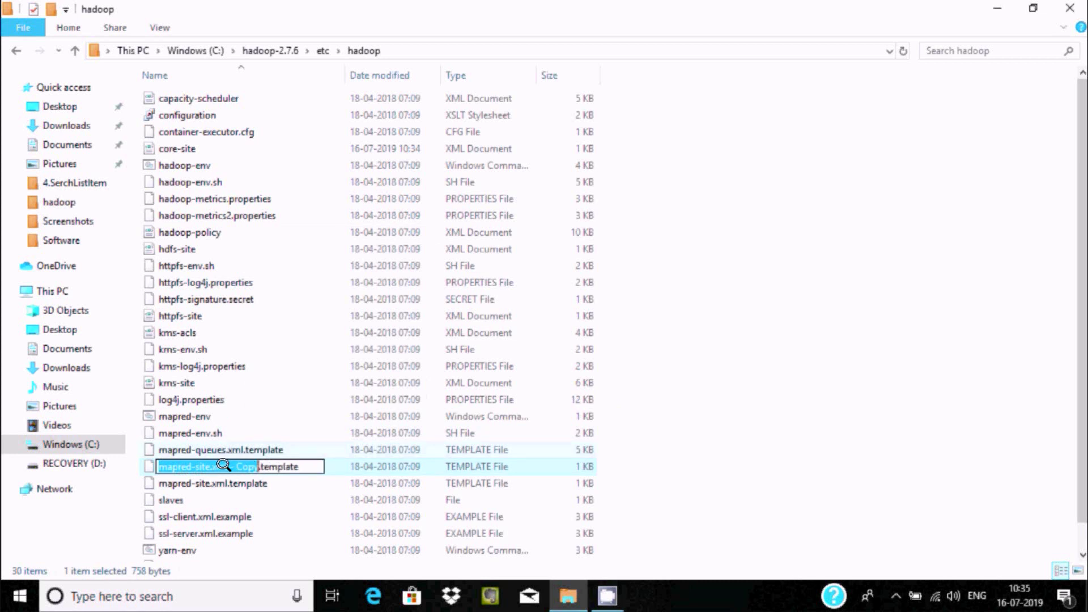
{"action": "key", "text": "End"}
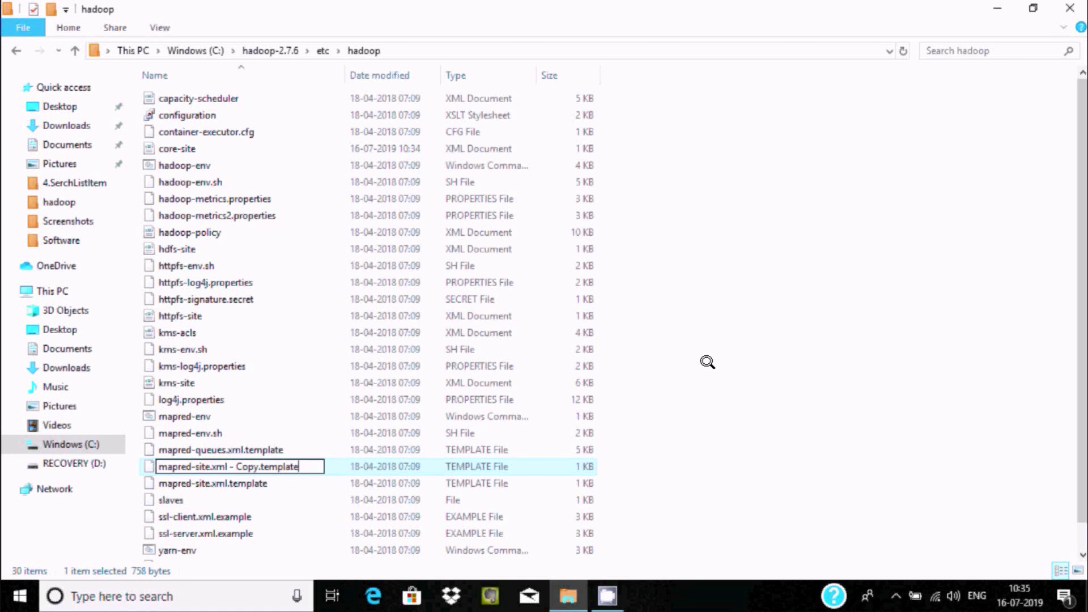
{"action": "key", "text": "BackSpace"}
{"action": "key", "text": "BackSpace"}
{"action": "key", "text": "BackSpace"}
{"action": "key", "text": "BackSpace"}
{"action": "key", "text": "BackSpace"}
{"action": "key", "text": "BackSpace"}
{"action": "key", "text": "BackSpace"}
{"action": "key", "text": "BackSpace"}
{"action": "key", "text": "BackSpace"}
{"action": "key", "text": "BackSpace"}
{"action": "key", "text": "BackSpace"}
{"action": "key", "text": "BackSpace"}
{"action": "key", "text": "BackSpace"}
{"action": "key", "text": "BackSpace"}
{"action": "key", "text": "BackSpace"}
{"action": "key", "text": "BackSpace"}
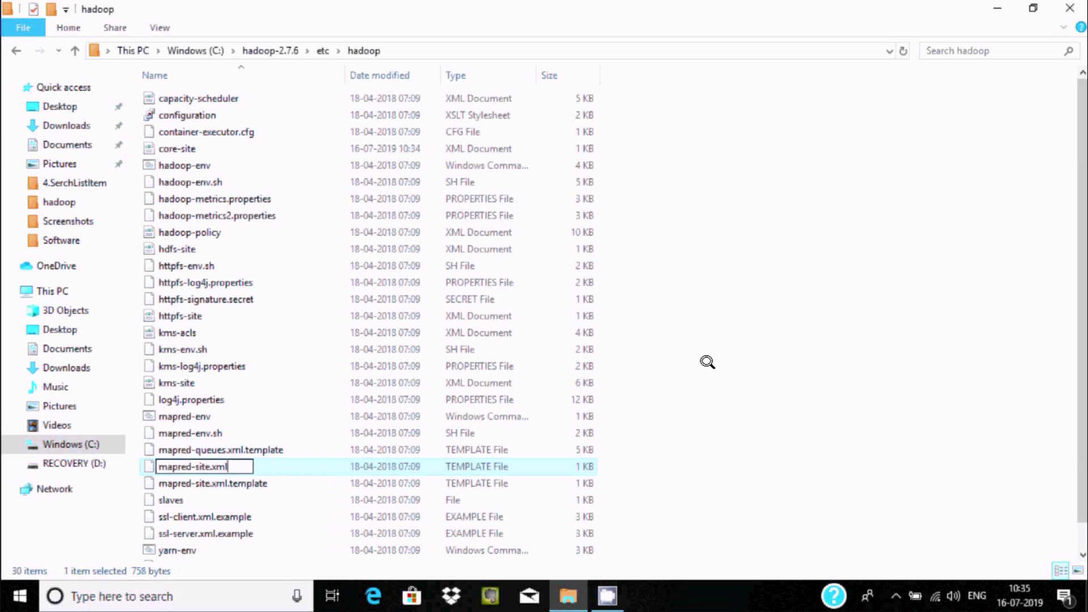
{"action": "key", "text": "Return"}
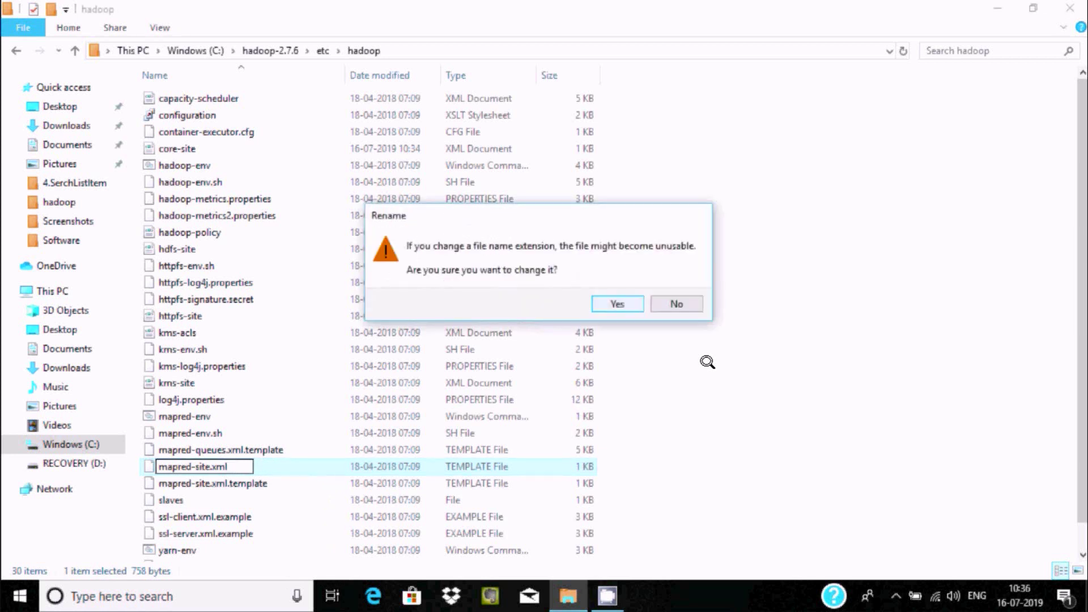
{"action": "key", "text": "Return"}
- Open the renamed mapred-site XML file with Notepad
{"action": "key", "text": "shift+F10"}
{"action": "key", "text": "h"}
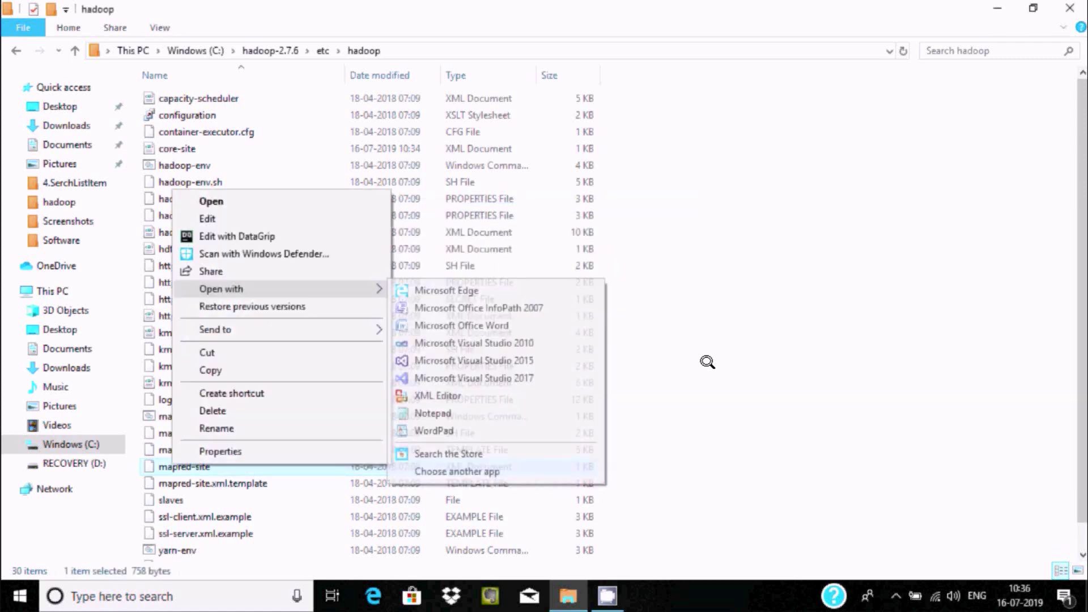
{"action": "key", "text": "Down"}
{"action": "key", "text": "Down"}
{"action": "key", "text": "Down"}
{"action": "key", "text": "Down"}
{"action": "key", "text": "Down"}
{"action": "key", "text": "Down"}
{"action": "key", "text": "Down"}
{"action": "key", "text": "Down"}
{"action": "key", "text": "Return"}
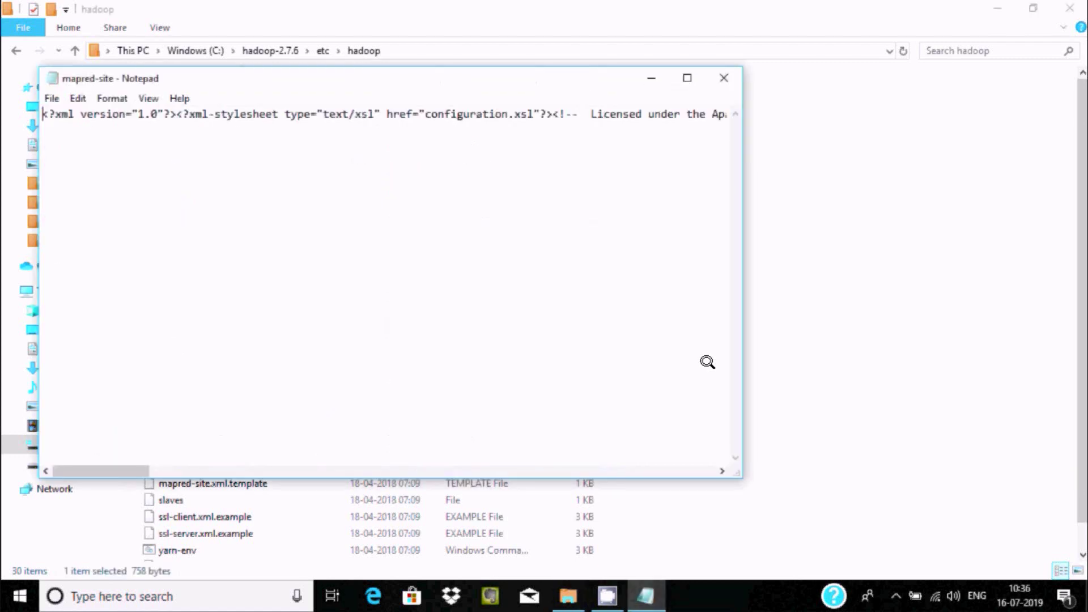
- Move the empty configuration element at the end of mapred-site onto its own line
{"action": "scroll", "coordinate": [707, 361], "scroll_direction": "right", "scroll_amount": 10}
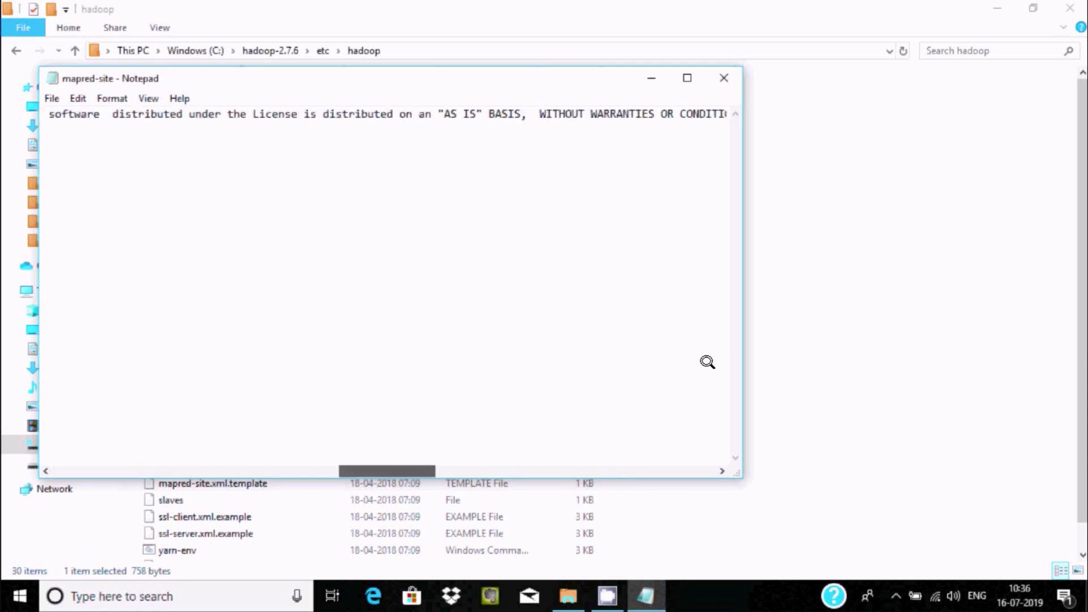
{"action": "scroll", "coordinate": [707, 361], "scroll_direction": "right", "scroll_amount": 3}
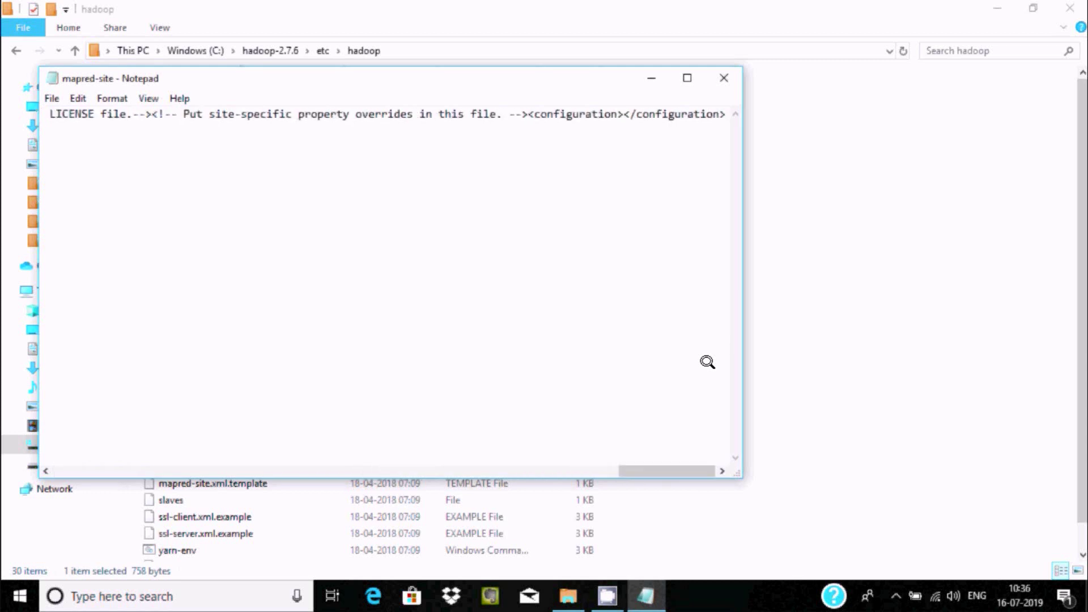
{"action": "key", "text": "shift+End"}
{"action": "key", "text": "Delete"}
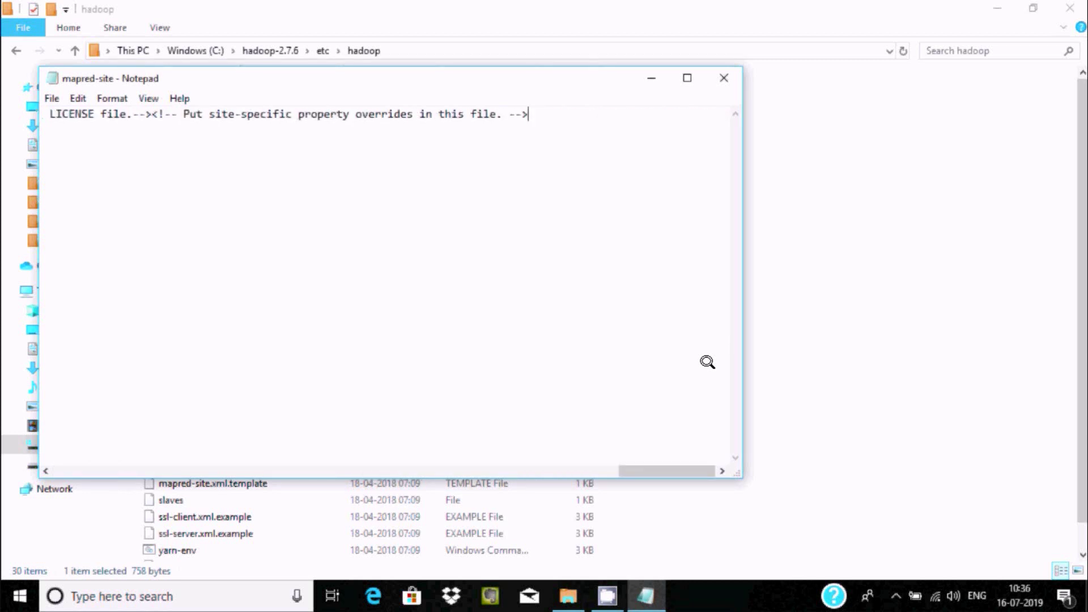
{"action": "key", "text": "Return"}
{"action": "type", "text": "<configuration></configuration>"}
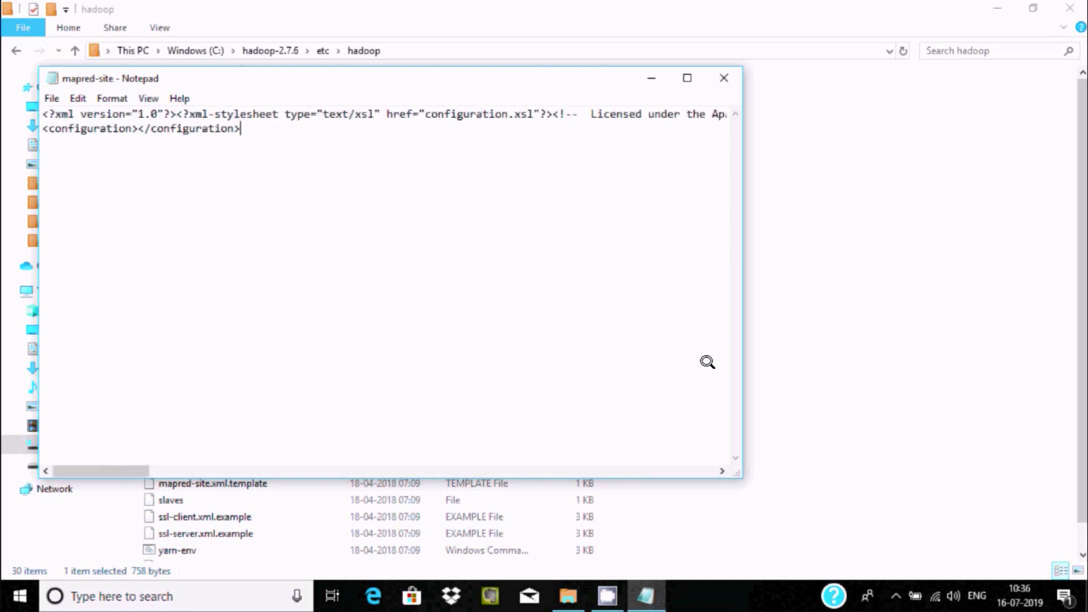
- Add a property named mapreduce.framework.name with value yarn inside the configuration element of mapred-site, save the file and close it
{"action": "type", "text": "<property>     <name>mapreduce.framework.name</name>     <value>yarn</value> </property>"}
{"action": "key", "text": "alt+f"}
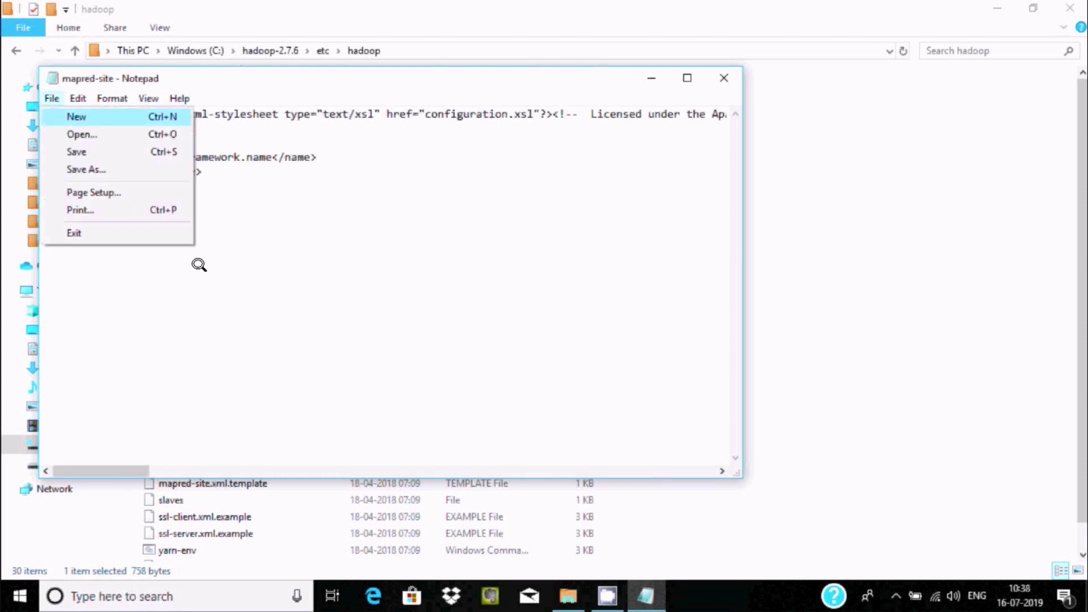
{"action": "key", "text": "Down"}
{"action": "key", "text": "Down"}
{"action": "key", "text": "Return"}
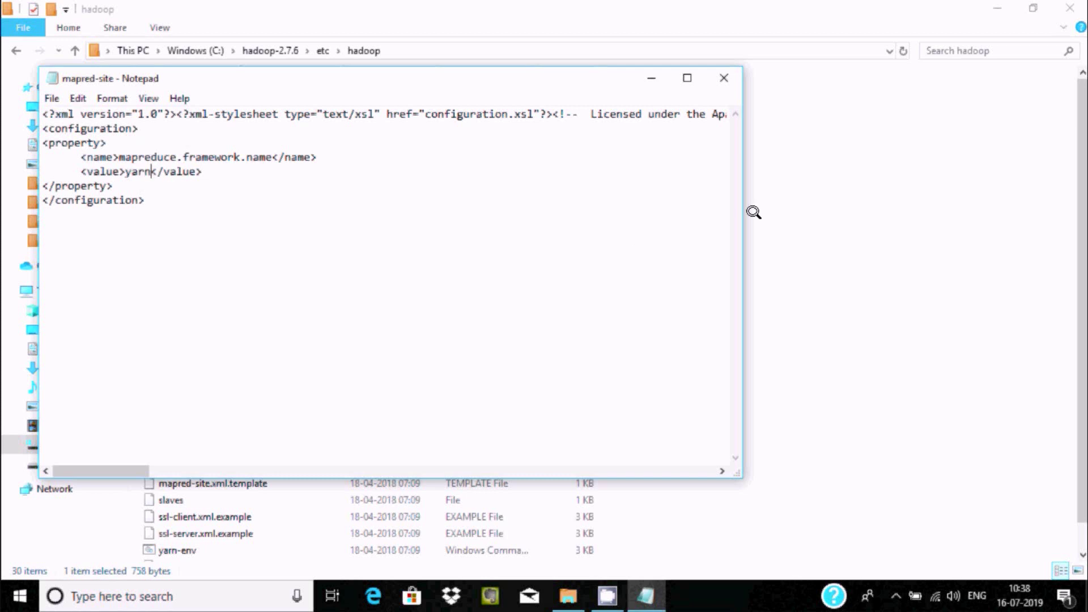
{"action": "key", "text": "ctrl+s"}
{"action": "left_click", "coordinate": [724, 77]}
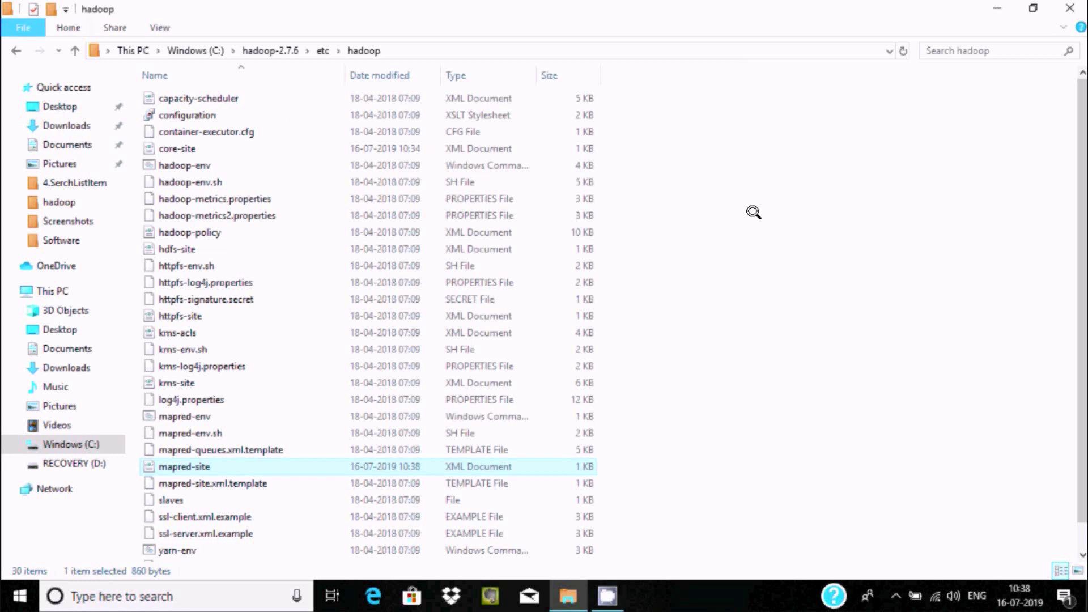
- Go back to the C:\hadoop-2.7.6 folder and create a new folder named data in it
{"action": "left_click", "coordinate": [16, 51]}
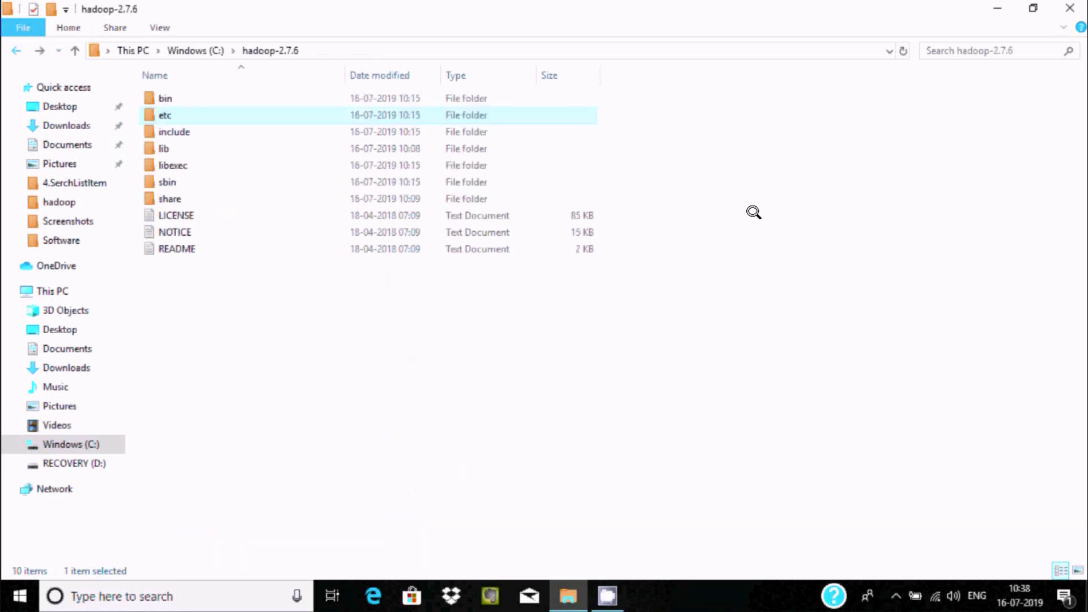
{"action": "left_click", "coordinate": [16, 50]}
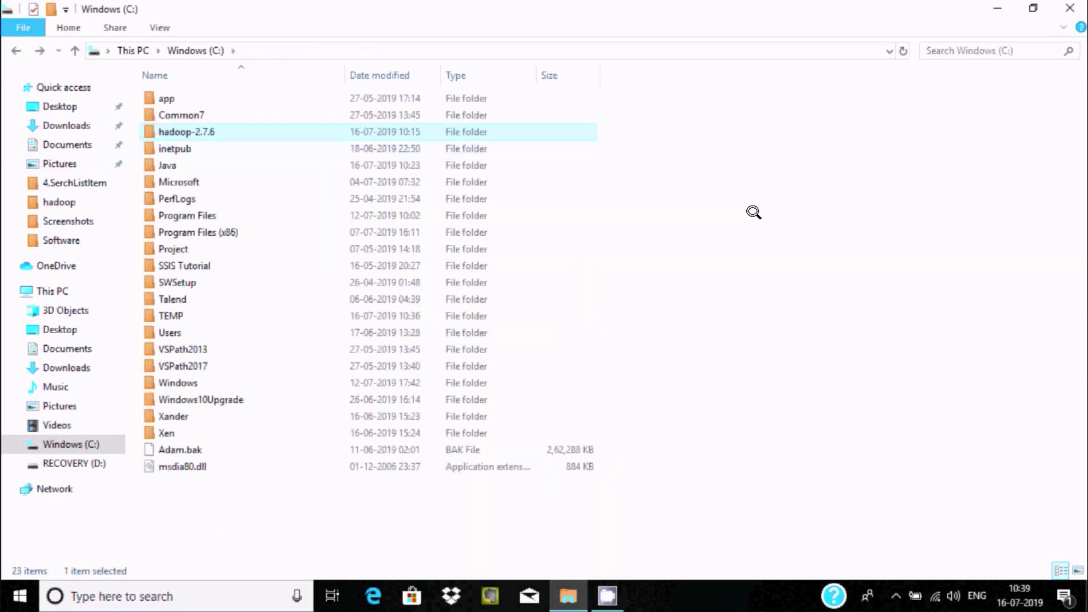
{"action": "key", "text": "Return"}
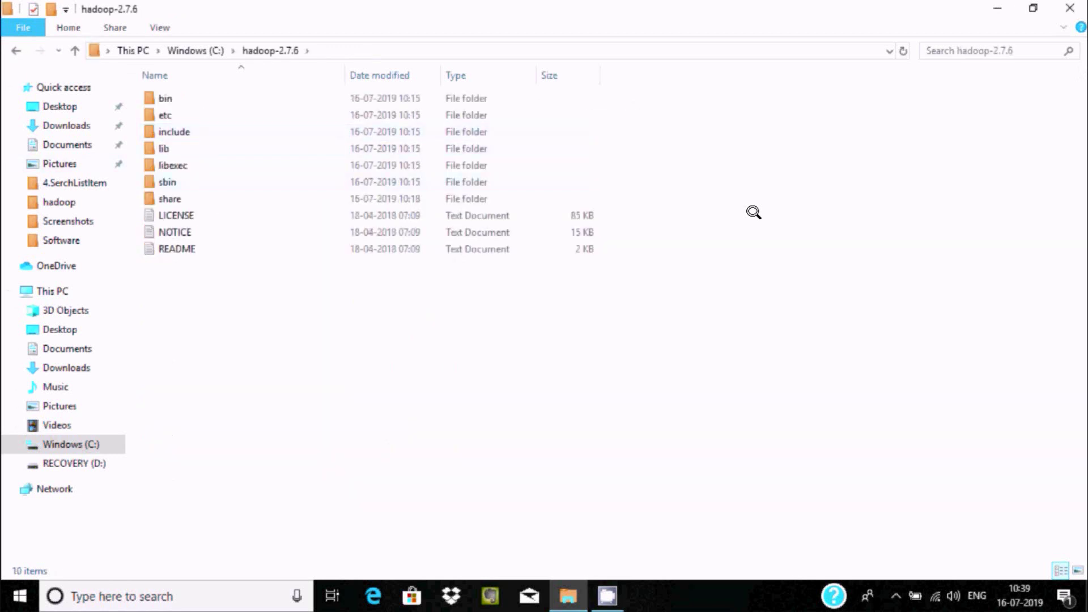
{"action": "key", "text": "shift+F10"}
{"action": "key", "text": "Up"}
{"action": "key", "text": "Up"}
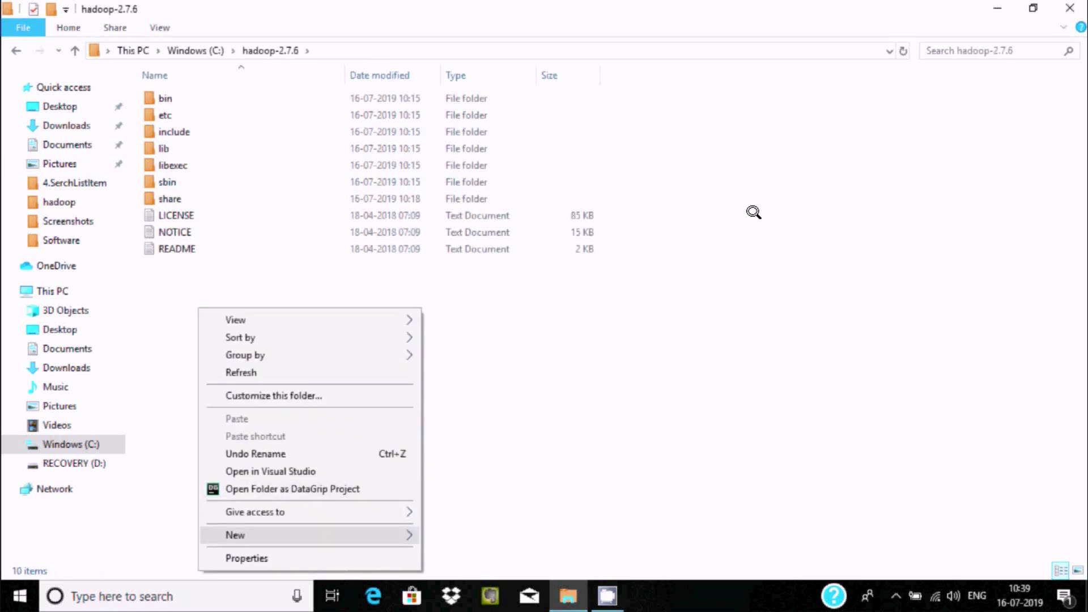
{"action": "key", "text": "Right"}
{"action": "key", "text": "Up"}
{"action": "key", "text": "Up"}
{"action": "key", "text": "Up"}
{"action": "key", "text": "Up"}
{"action": "key", "text": "Up"}
{"action": "key", "text": "Up"}
{"action": "key", "text": "Up"}
{"action": "key", "text": "Up"}
{"action": "key", "text": "Return"}
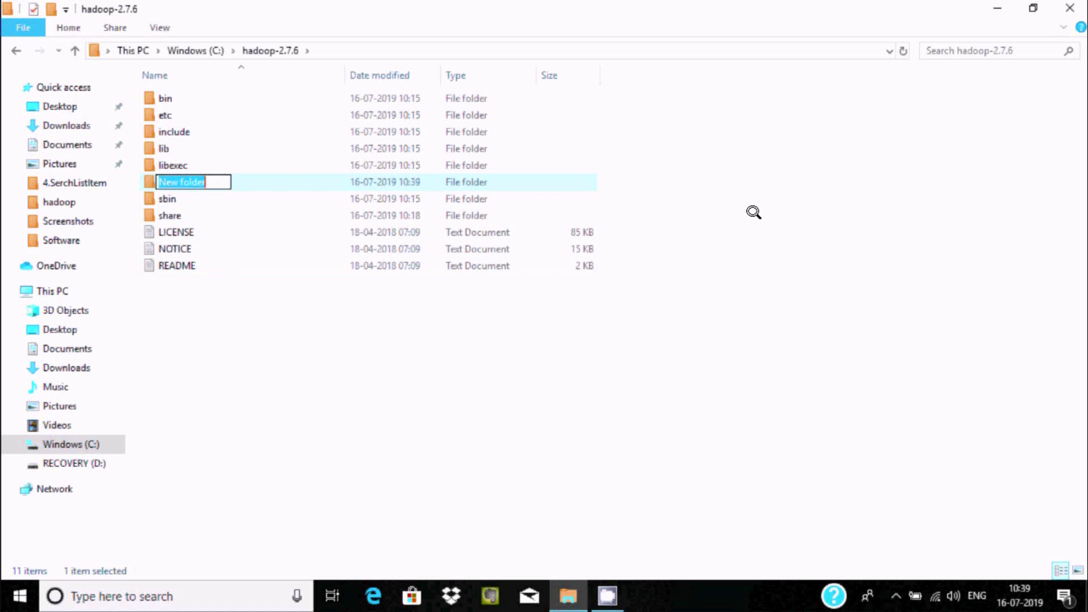
{"action": "type", "text": "data"}
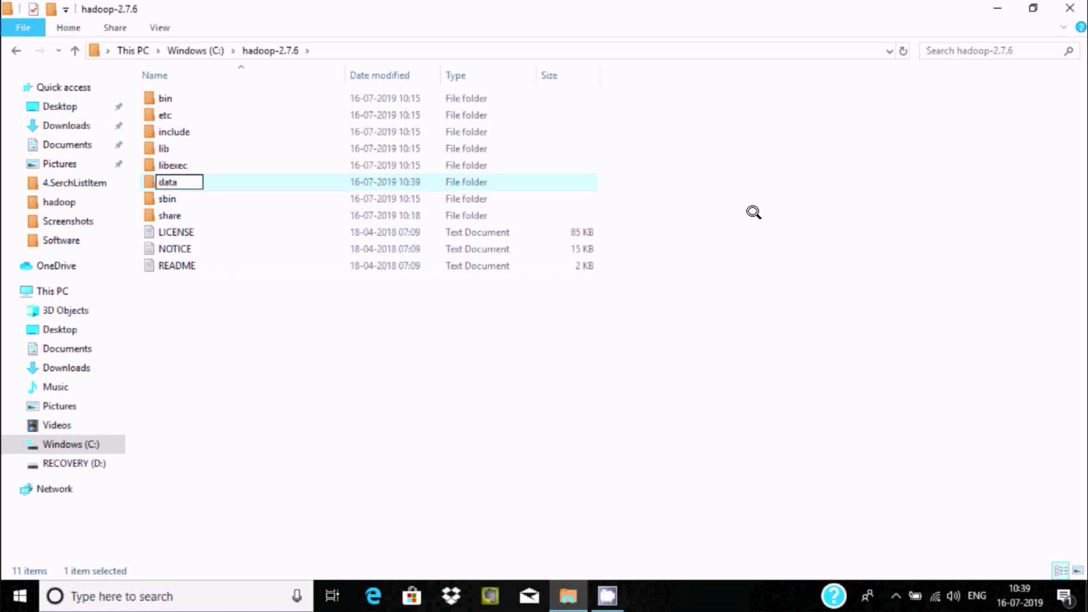
{"action": "key", "text": "Return"}
- Open the data folder and create a subfolder named datanode inside it
{"action": "key", "text": "d"}
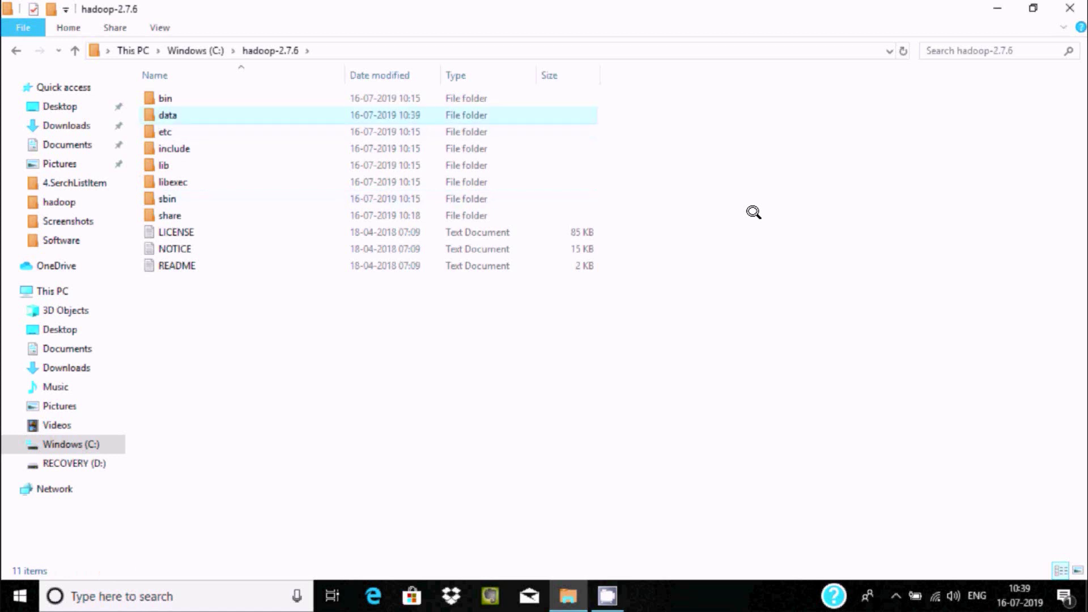
{"action": "key", "text": "Return"}
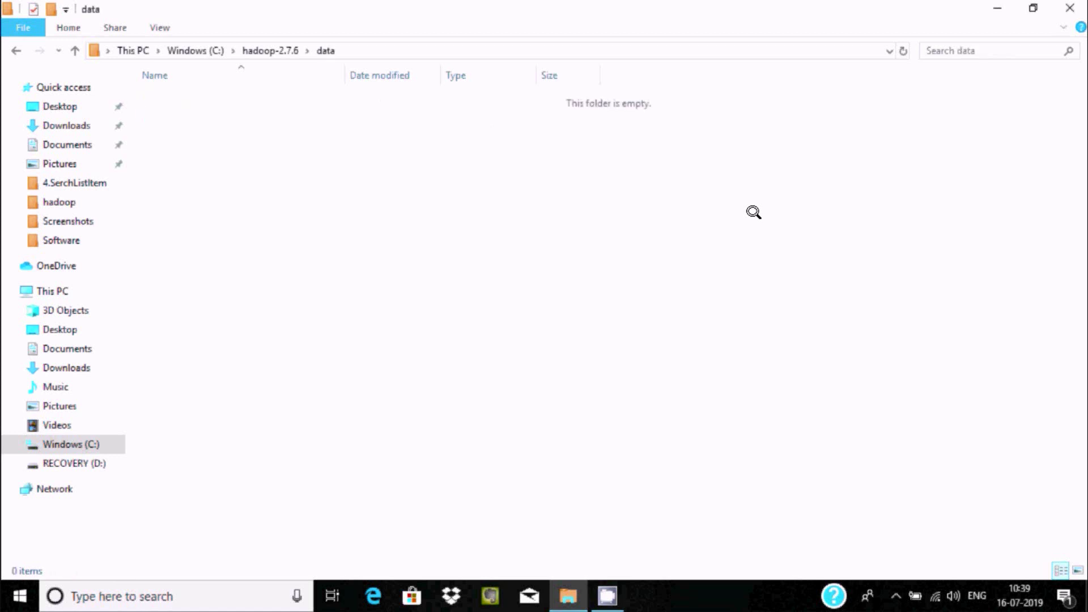
{"action": "right_click", "coordinate": [275, 205]}
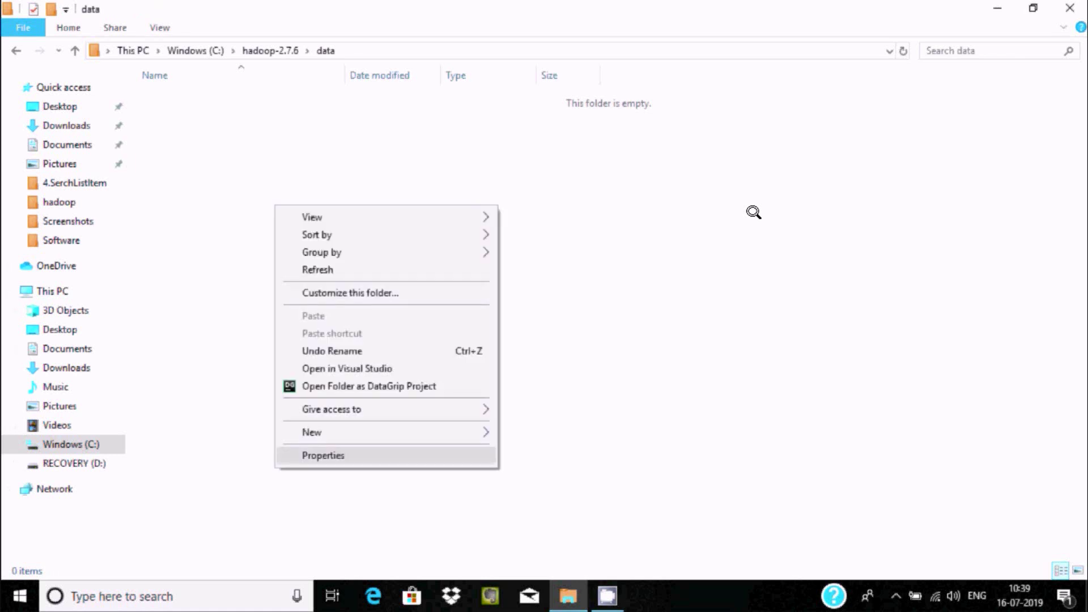
{"action": "mouse_move", "coordinate": [312, 432]}
{"action": "key", "text": "Up"}
{"action": "key", "text": "Up"}
{"action": "key", "text": "Return"}
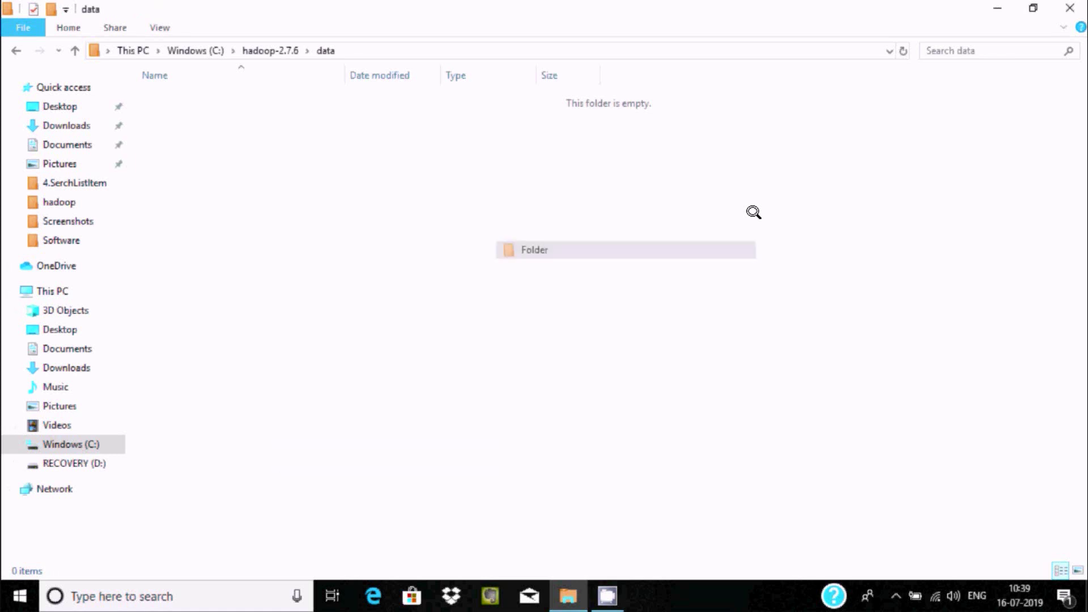
{"action": "type", "text": "dat"}
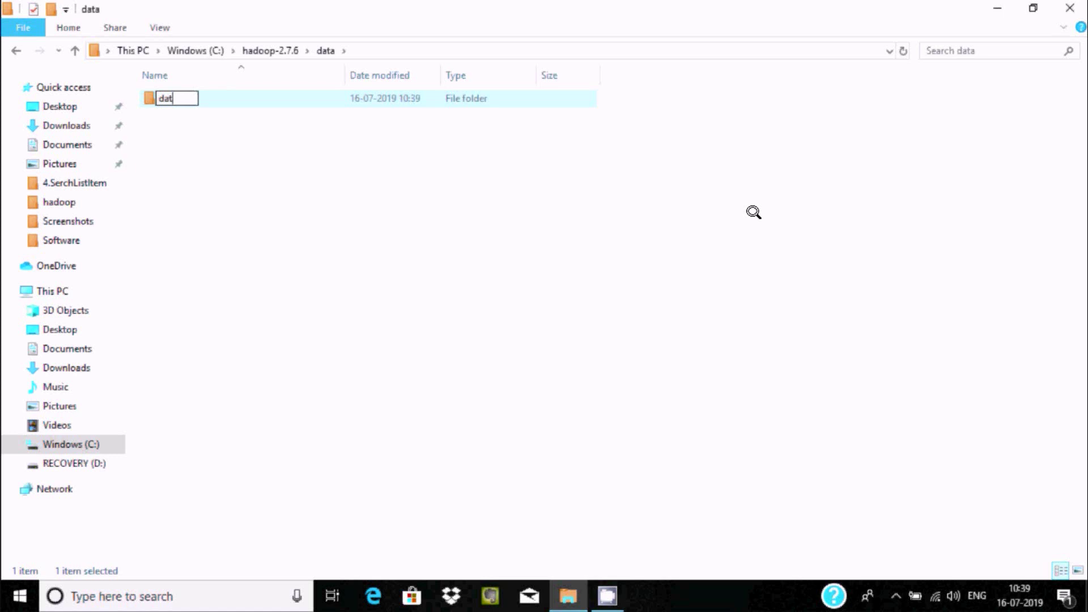
{"action": "type", "text": "anode"}
{"action": "left_click", "coordinate": [754, 212]}
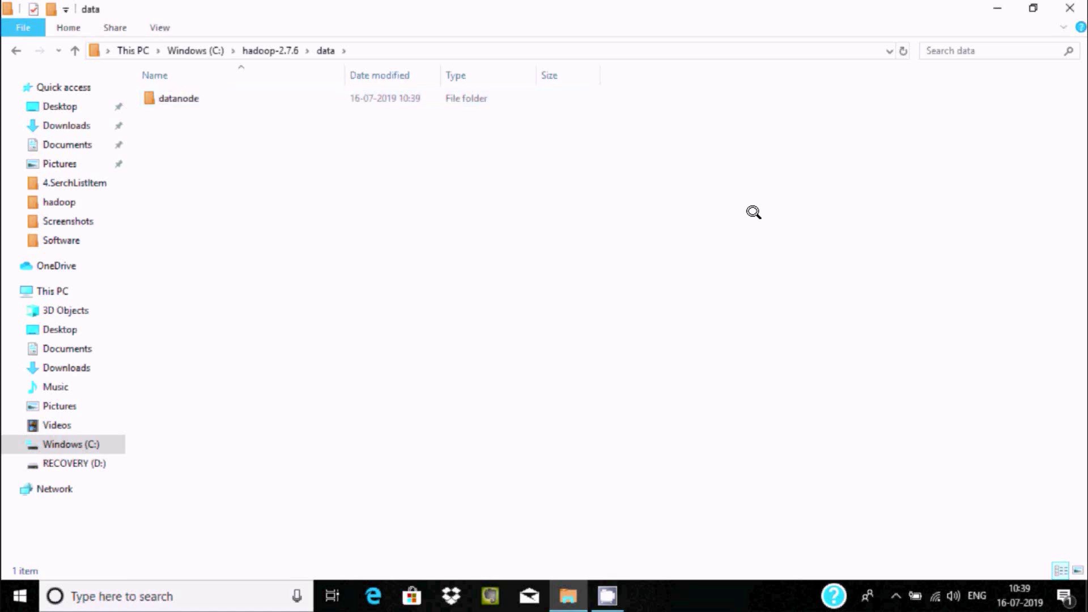
- Create a second subfolder named namenode inside the data folder
{"action": "right_click", "coordinate": [413, 499]}
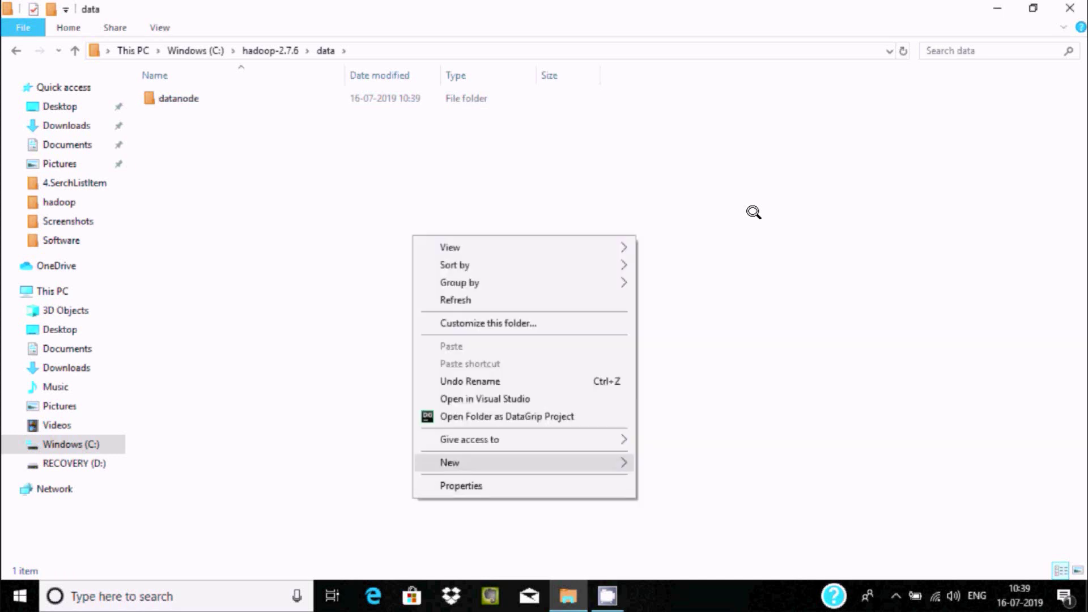
{"action": "mouse_move", "coordinate": [449, 462]}
{"action": "left_click", "coordinate": [672, 280]}
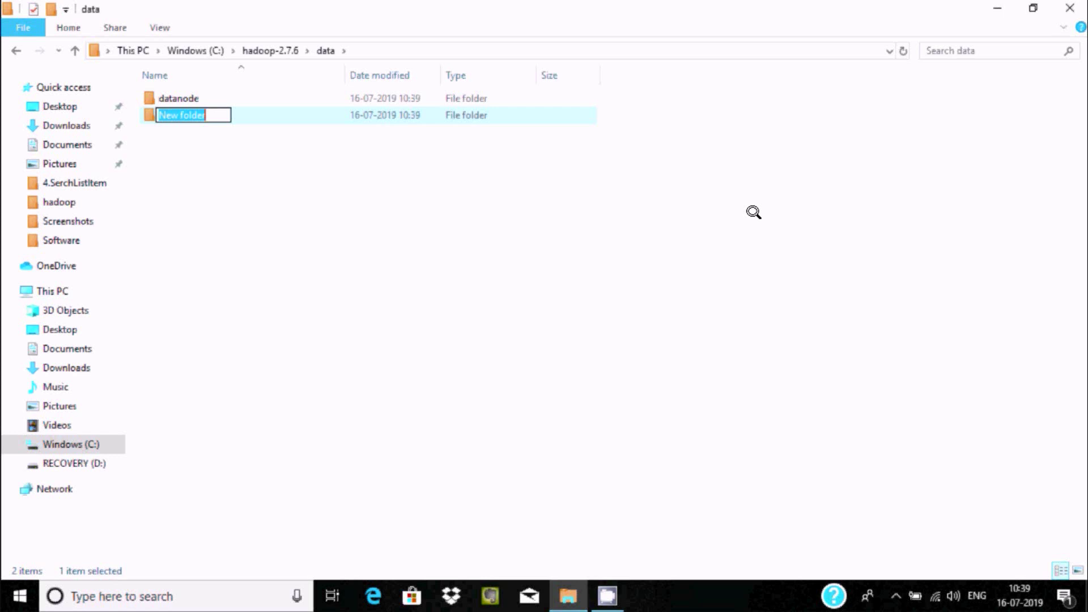
{"action": "type", "text": "nam"}
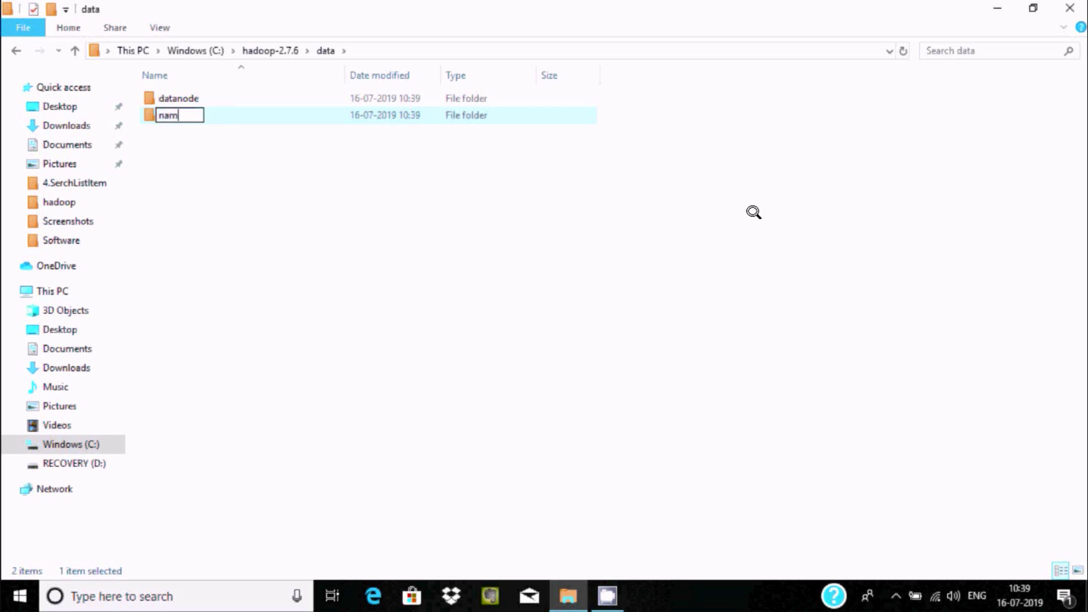
{"action": "type", "text": "enode"}
{"action": "left_click", "coordinate": [753, 212]}
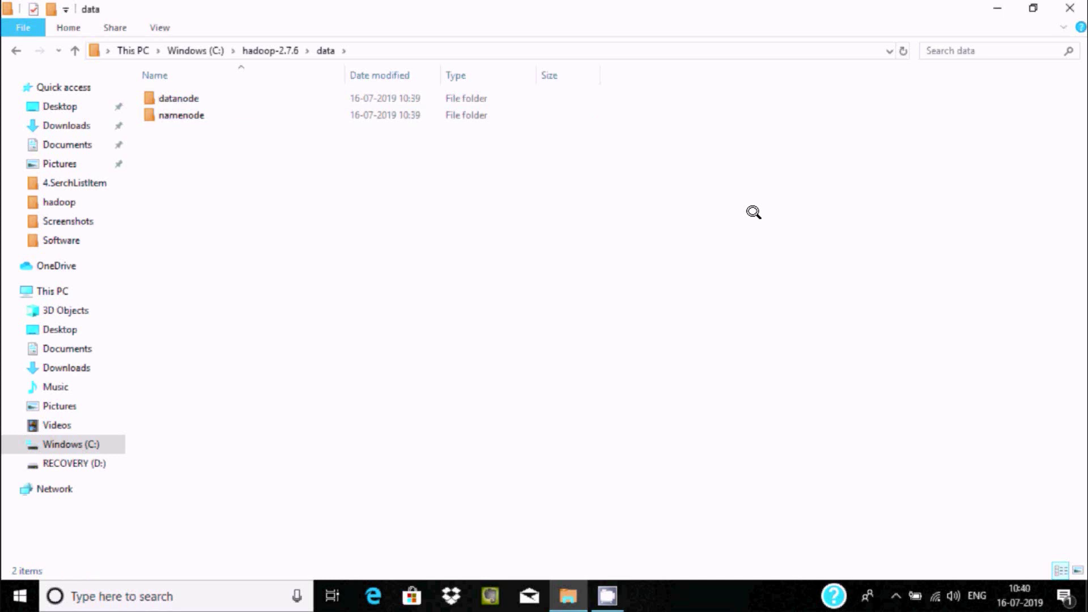
- Open the datanode folder and copy its full path, C:\hadoop-2.7.6\data\datanode
{"action": "key", "text": "BackSpace"}
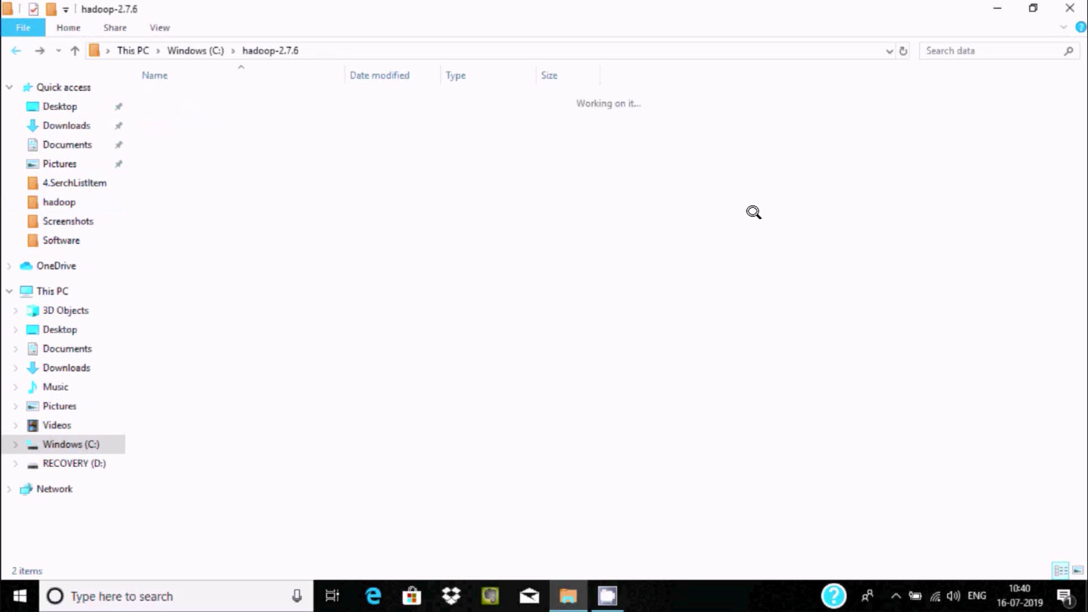
{"action": "key", "text": "alt+Right"}
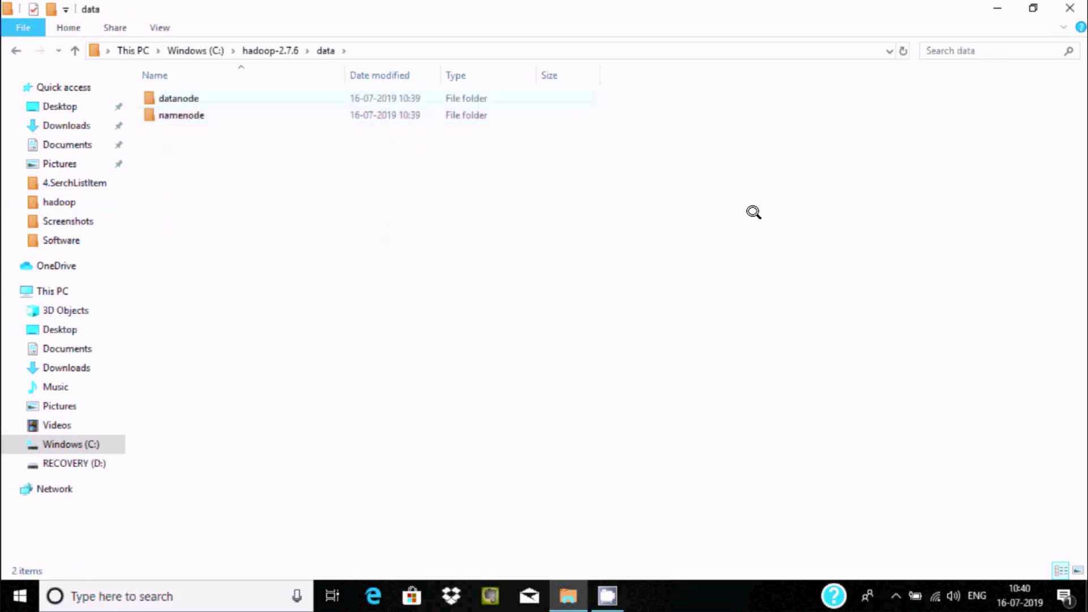
{"action": "key", "text": "Down"}
{"action": "key", "text": "Return"}
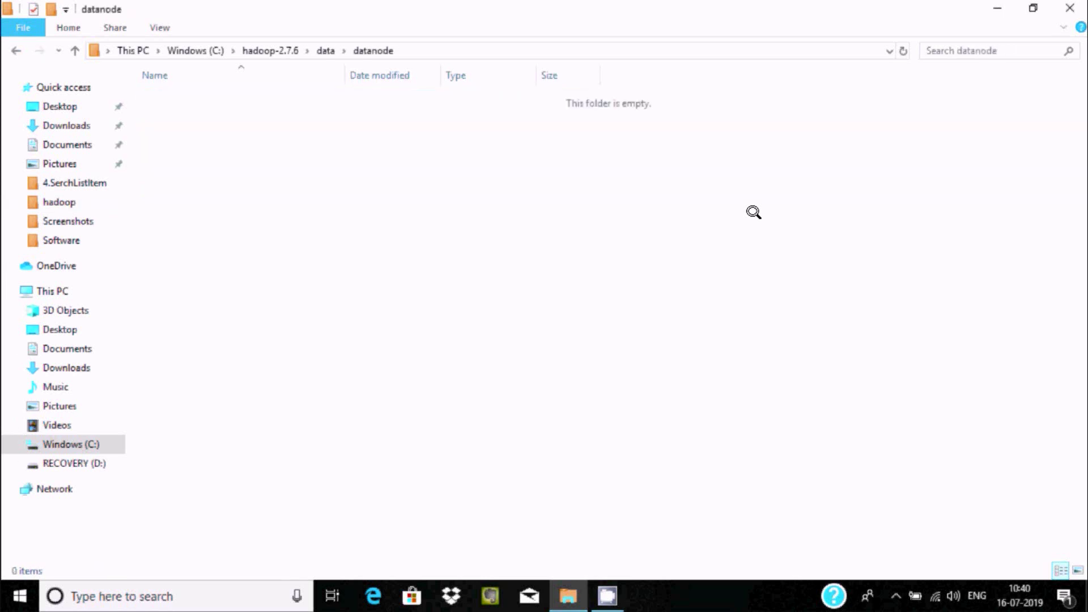
{"action": "left_click", "coordinate": [442, 50]}
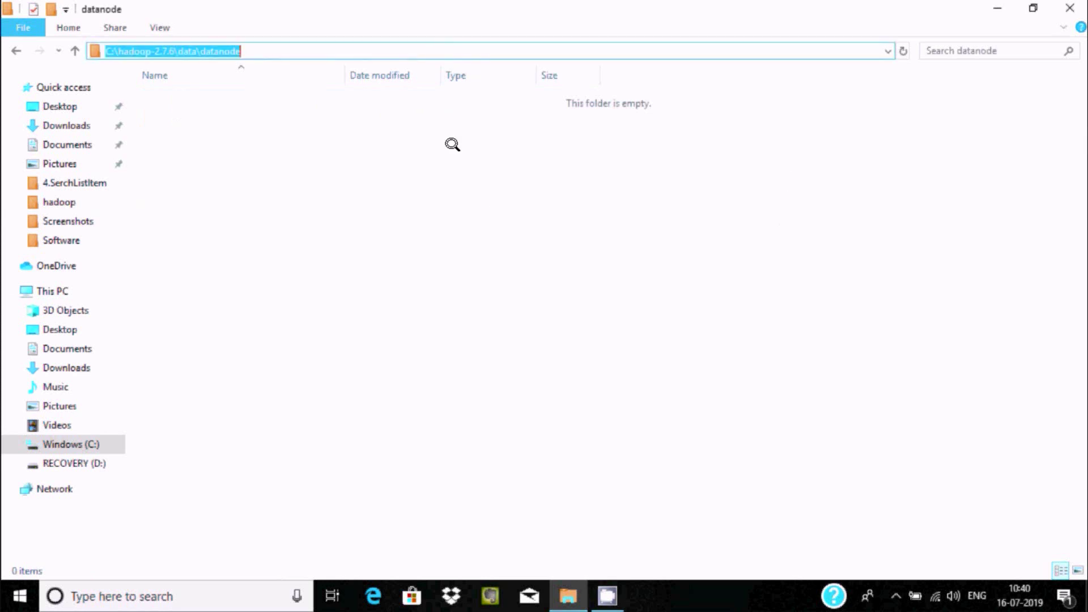
{"action": "key", "text": "shift+F10"}
{"action": "key", "text": "Down"}
{"action": "key", "text": "Down"}
{"action": "key", "text": "Return"}
- Return to the C:\hadoop-2.7.6 folder and open its etc\hadoop subfolder
{"action": "key", "text": "alt+Left"}
{"action": "key", "text": "alt+Left"}
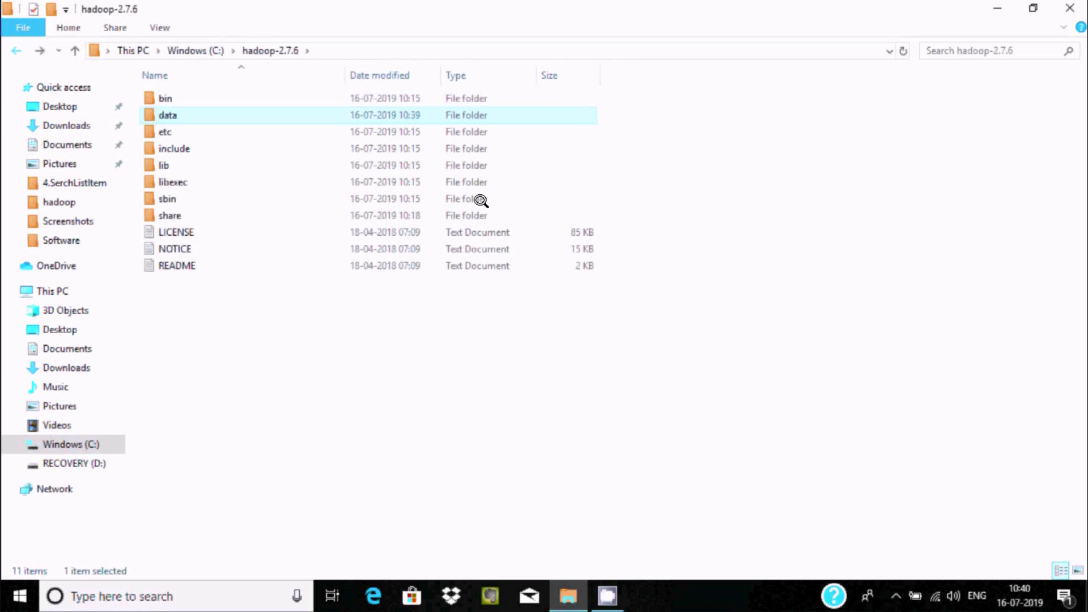
{"action": "key", "text": "Return"}
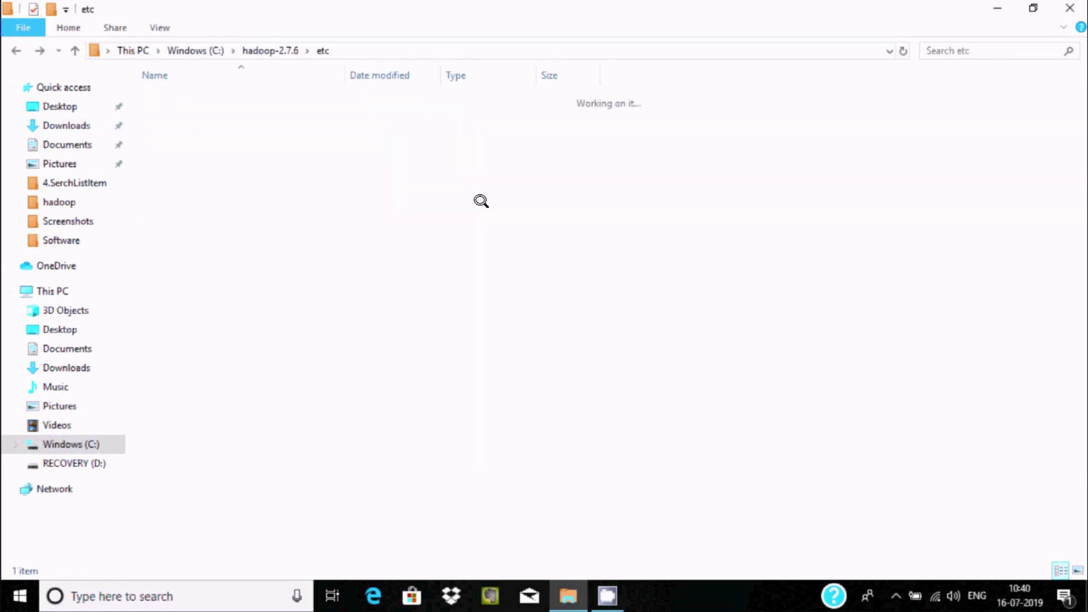
{"action": "key", "text": "Down"}
{"action": "key", "text": "Return"}
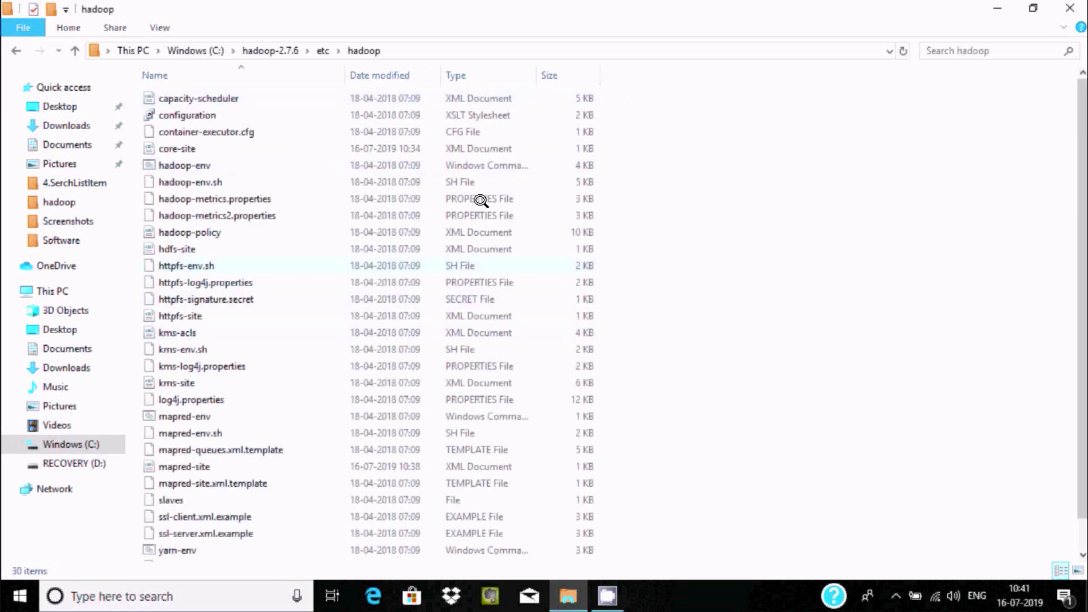
- Open the hdfs-site XML file from etc\hadoop in Notepad
{"action": "type", "text": "hdfs"}
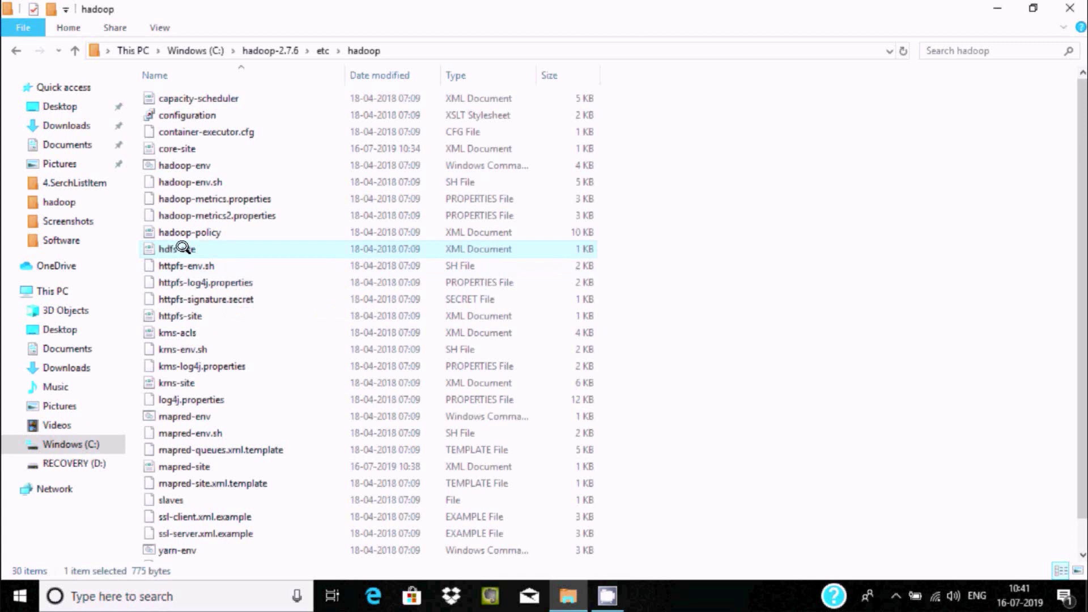
{"action": "key", "text": "shift+F10"}
{"action": "key", "text": "h"}
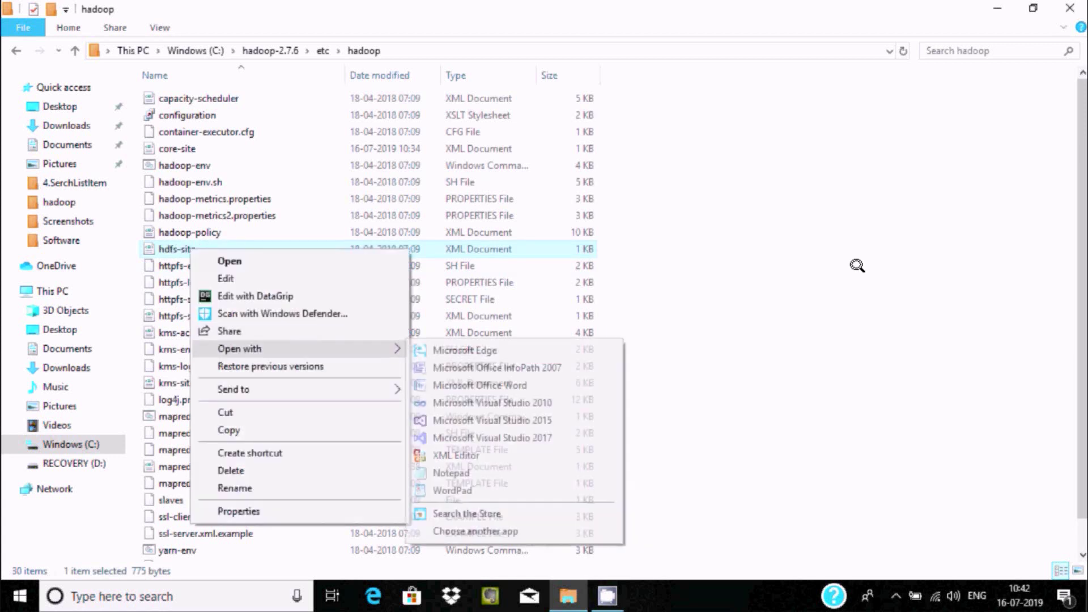
{"action": "key", "text": "Down"}
{"action": "key", "text": "Down"}
{"action": "key", "text": "Down"}
{"action": "key", "text": "Down"}
{"action": "key", "text": "Down"}
{"action": "key", "text": "Down"}
{"action": "key", "text": "Up"}
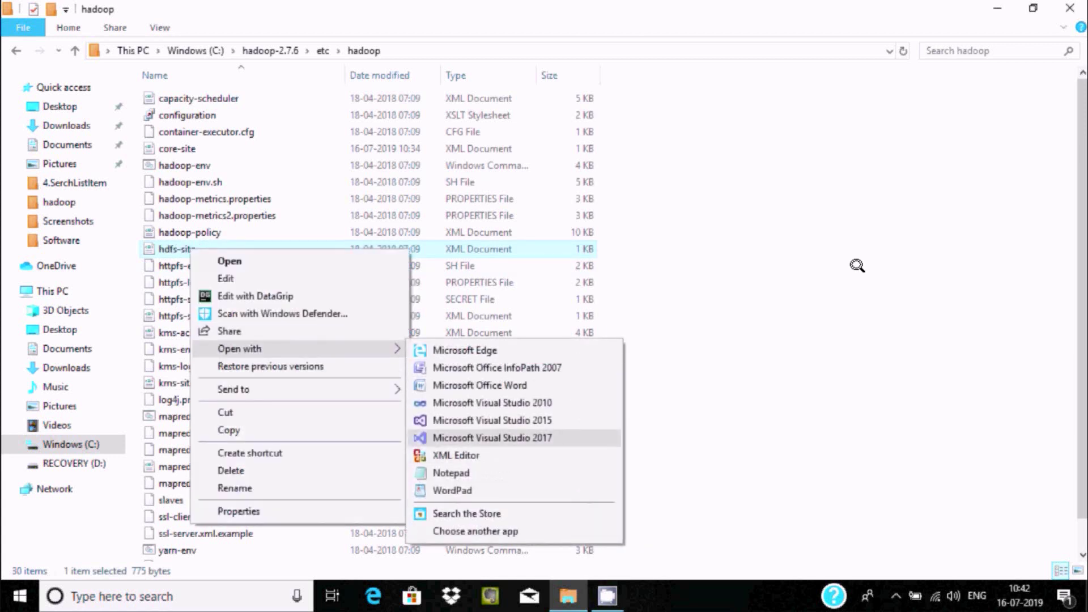
{"action": "key", "text": "Down"}
{"action": "key", "text": "Down"}
{"action": "key", "text": "Return"}
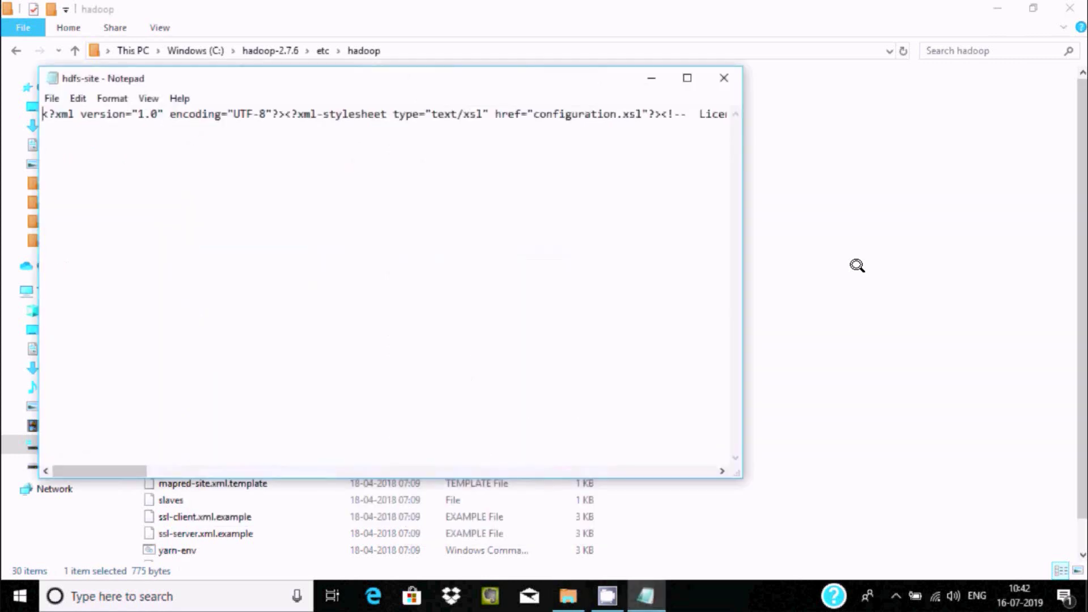
- On new lines, configure dfs.replication as 1, dfs.namenode.name.dir as C:\hadoop-2.7.6\data\namenode and dfs.datanode.name.dir as C:\hadoop-2.7.6\data\datanode, and close hdfs-site
{"action": "key", "text": "ctrl+Right"}
{"action": "key", "text": "ctrl+Right"}
{"action": "key", "text": "ctrl+Right"}
{"action": "key", "text": "ctrl+Right"}
{"action": "key", "text": "ctrl+Right"}
{"action": "key", "text": "ctrl+Right"}
{"action": "key", "text": "ctrl+Right"}
{"action": "key", "text": "ctrl+Right"}
{"action": "key", "text": "ctrl+Right"}
{"action": "key", "text": "ctrl+Right"}
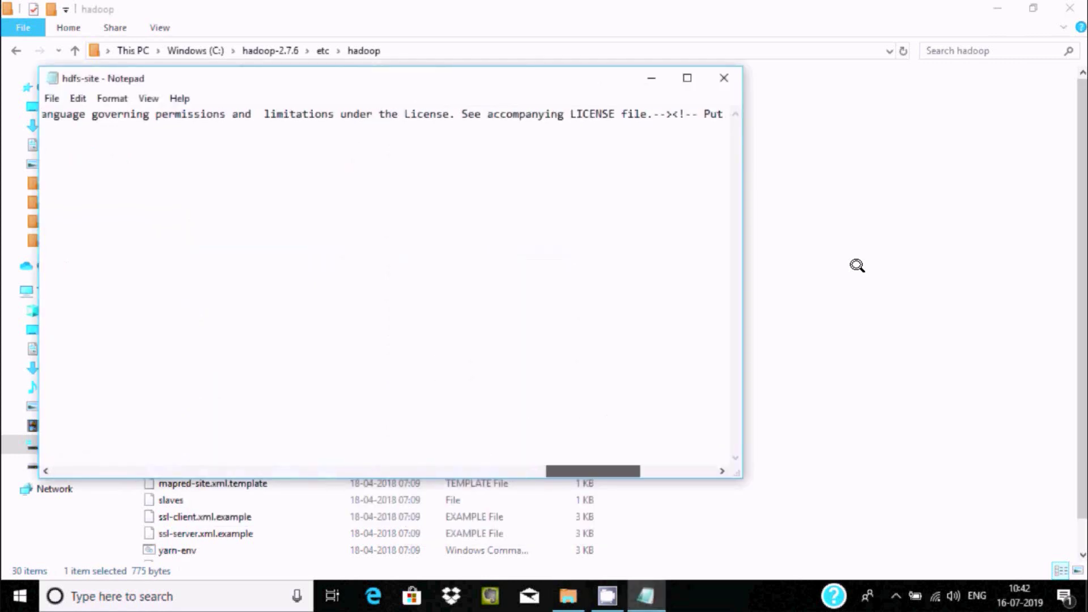
{"action": "key", "text": "ctrl+Right"}
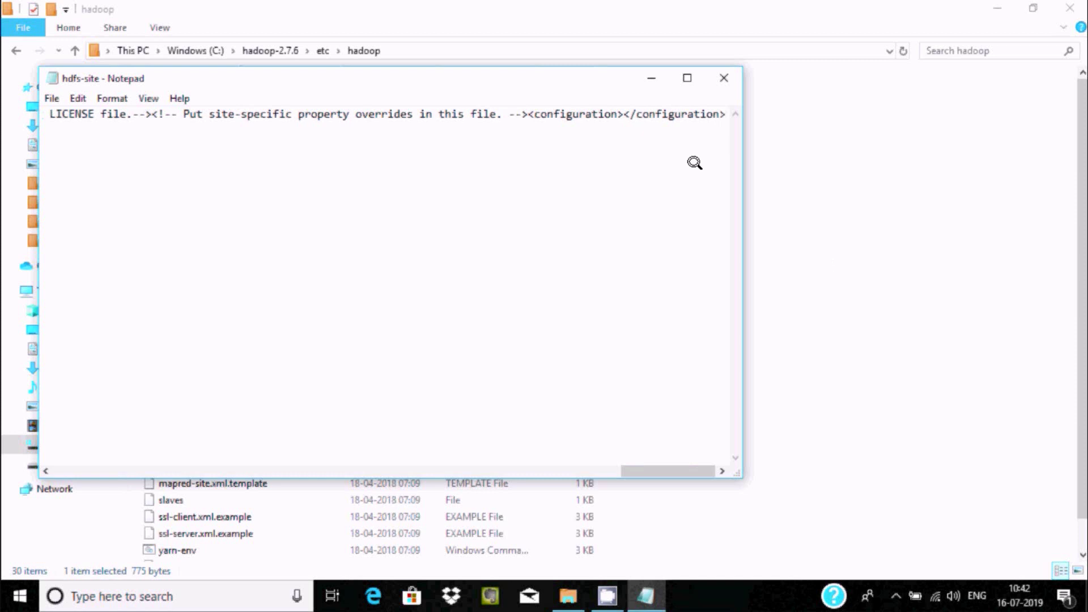
{"action": "left_click", "coordinate": [528, 112]}
{"action": "key", "text": "Return"}
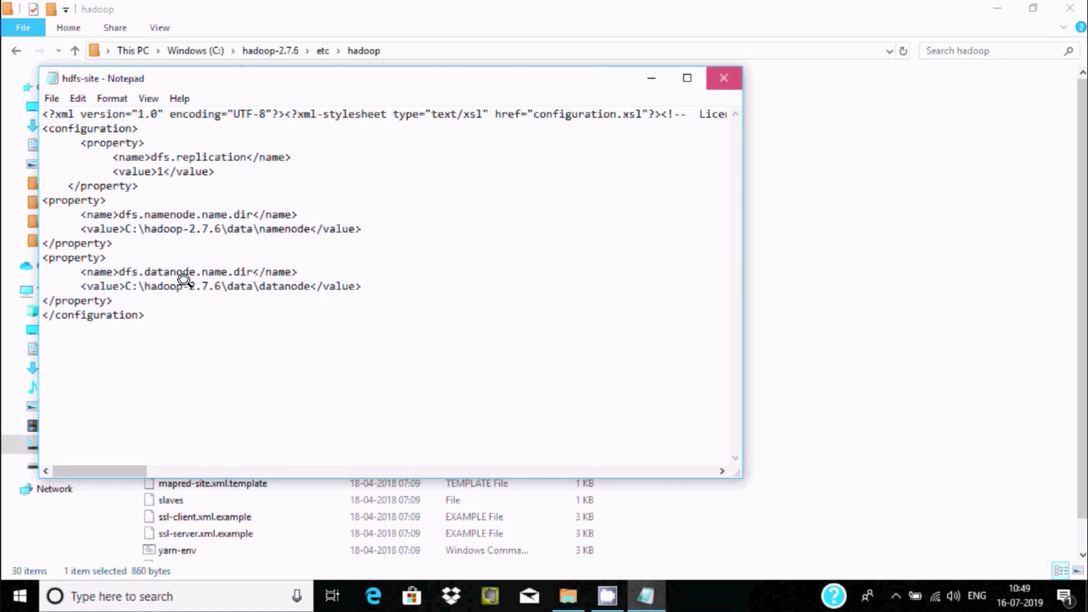
{"action": "key", "text": "alt+F4"}
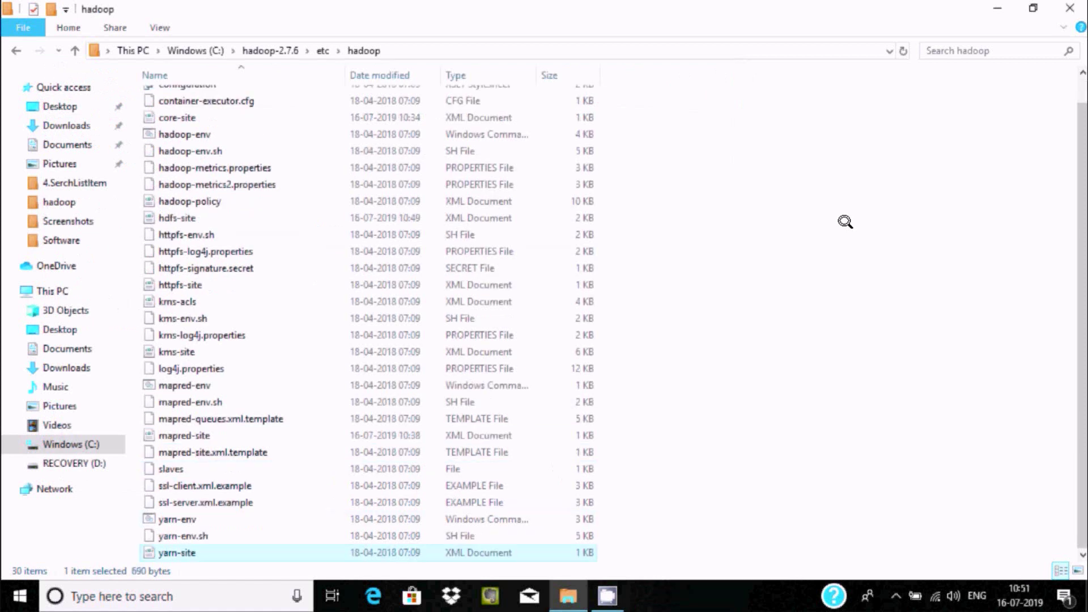
- Open the yarn-site XML file from etc\hadoop in Notepad
{"action": "key", "text": "shift+F10"}
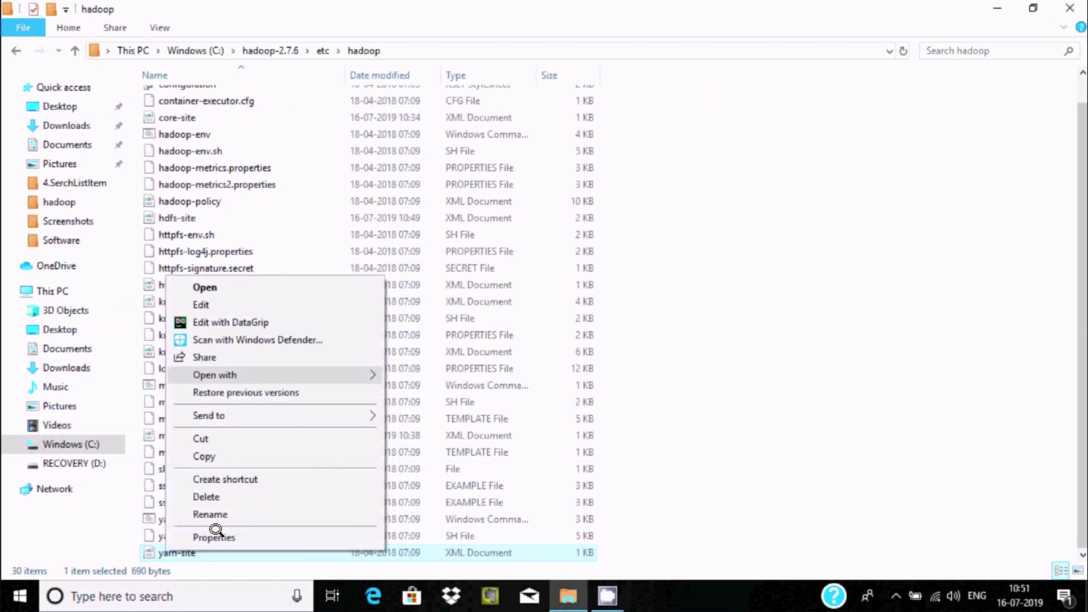
{"action": "key", "text": "Right"}
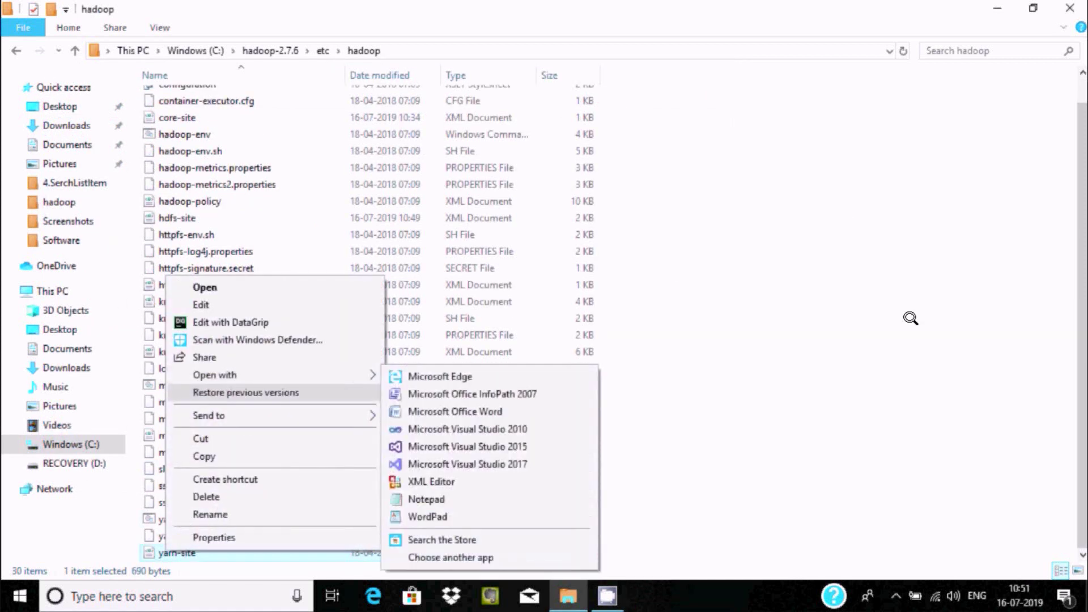
{"action": "key", "text": "Down"}
{"action": "key", "text": "Down"}
{"action": "key", "text": "Down"}
{"action": "key", "text": "Down"}
{"action": "key", "text": "Down"}
{"action": "key", "text": "Down"}
{"action": "key", "text": "Down"}
{"action": "key", "text": "Return"}
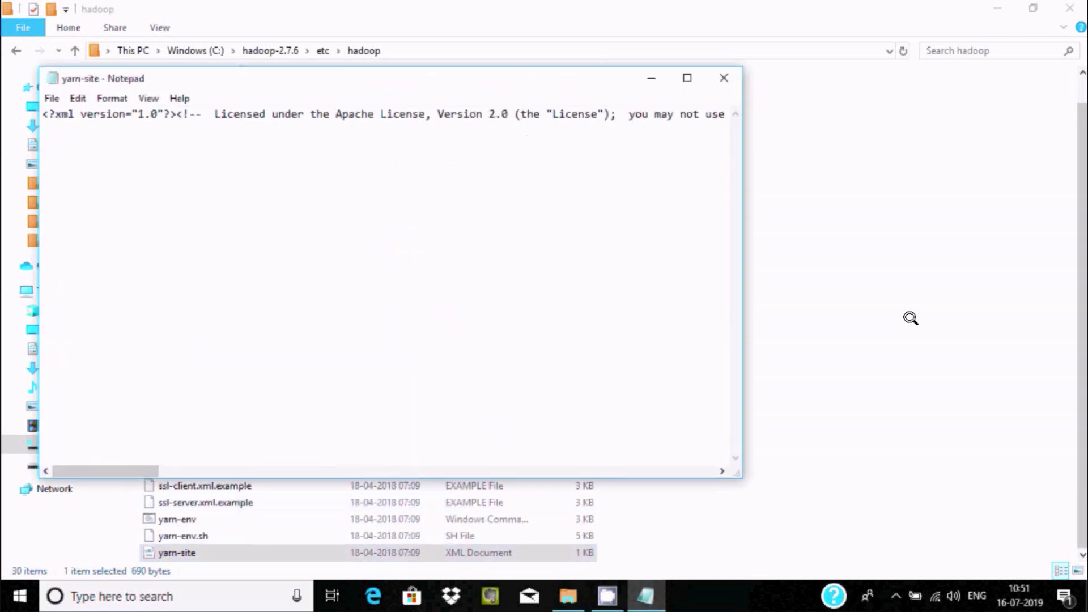
- Put the configuration block on its own line and add properties yarn.nodemanager.aux-services = mapreduce_shuffle and yarn.nodemanager.aux-services.mapreduce.shuffle.class = org.apache.hadoop.mapred.ShuffleHandler
{"action": "key", "text": "ctrl+Right"}
{"action": "key", "text": "ctrl+Right"}
{"action": "key", "text": "ctrl+Right"}
{"action": "key", "text": "ctrl+Right"}
{"action": "key", "text": "ctrl+Right"}
{"action": "key", "text": "ctrl+Right"}
{"action": "key", "text": "ctrl+Right"}
{"action": "key", "text": "ctrl+Right"}
{"action": "key", "text": "ctrl+Right"}
{"action": "key", "text": "ctrl+Right"}
{"action": "key", "text": "ctrl+Right"}
{"action": "key", "text": "ctrl+Right"}
{"action": "key", "text": "ctrl+Right"}
{"action": "key", "text": "ctrl+Right"}
{"action": "key", "text": "ctrl+Right"}
{"action": "key", "text": "ctrl+Right"}
{"action": "key", "text": "ctrl+Right"}
{"action": "key", "text": "ctrl+Right"}
{"action": "key", "text": "ctrl+Right"}
{"action": "key", "text": "ctrl+Right"}
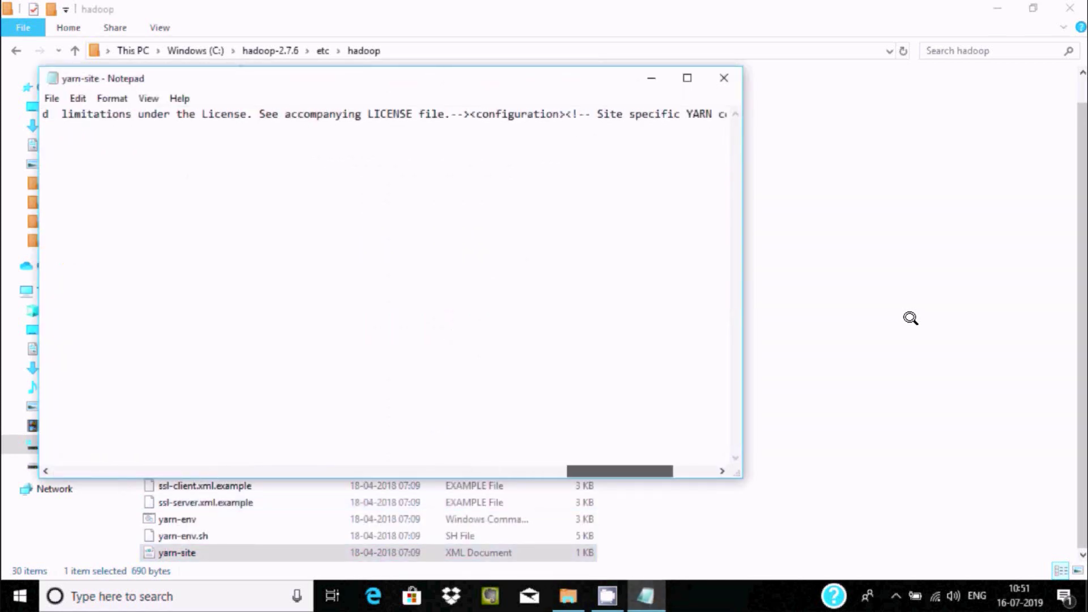
{"action": "key", "text": "ctrl+Right"}
{"action": "key", "text": "ctrl+Right"}
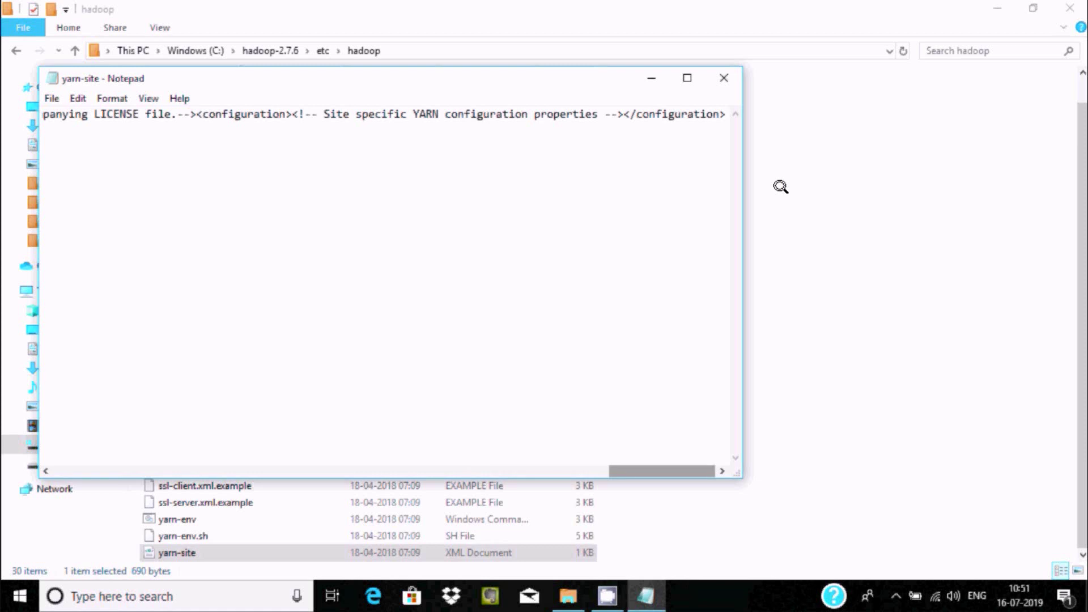
{"action": "key", "text": "Left"}
{"action": "key", "text": "Left"}
{"action": "key", "text": "Left"}
{"action": "key", "text": "Left"}
{"action": "key", "text": "Left"}
{"action": "key", "text": "Left"}
{"action": "key", "text": "Left"}
{"action": "key", "text": "Left"}
{"action": "key", "text": "Left"}
{"action": "key", "text": "Left"}
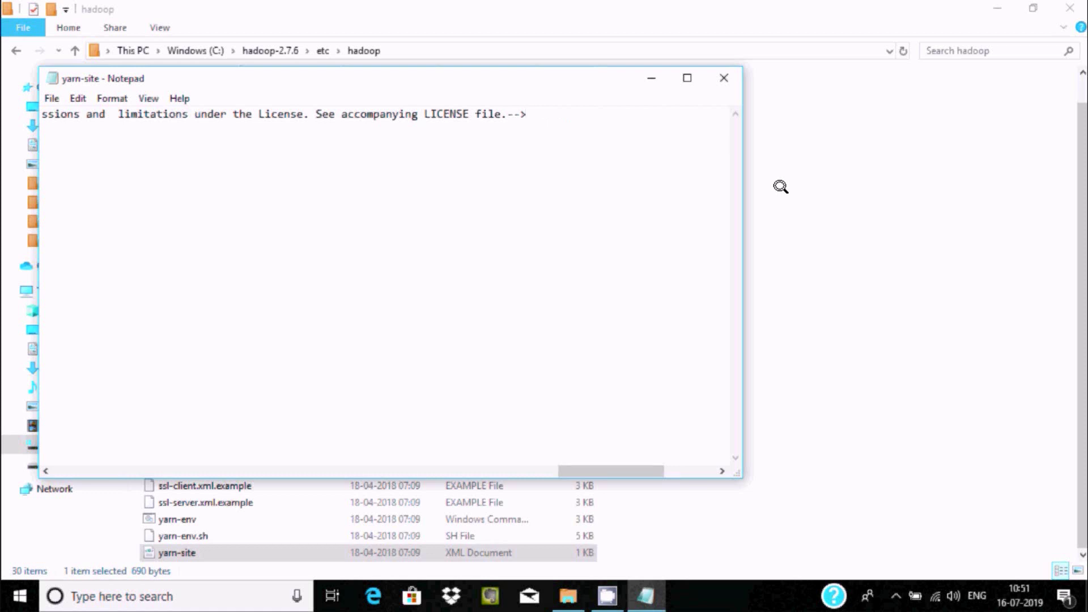
{"action": "key", "text": "ctrl+End"}
{"action": "key", "text": "Return"}
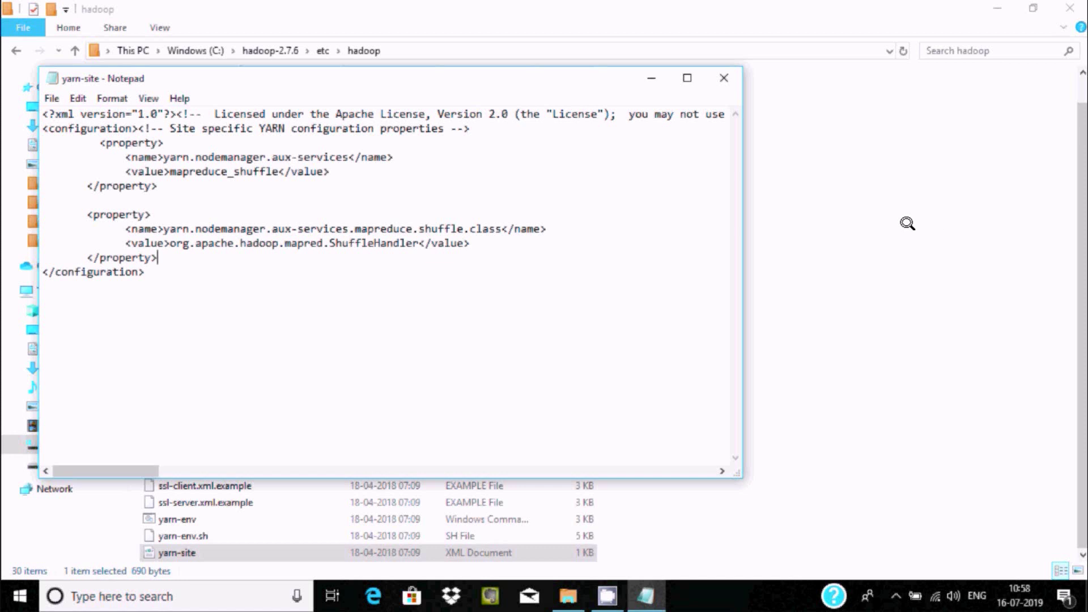
- Save the yarn-site file and close it
{"action": "key", "text": "alt+f"}
{"action": "key", "text": "Down"}
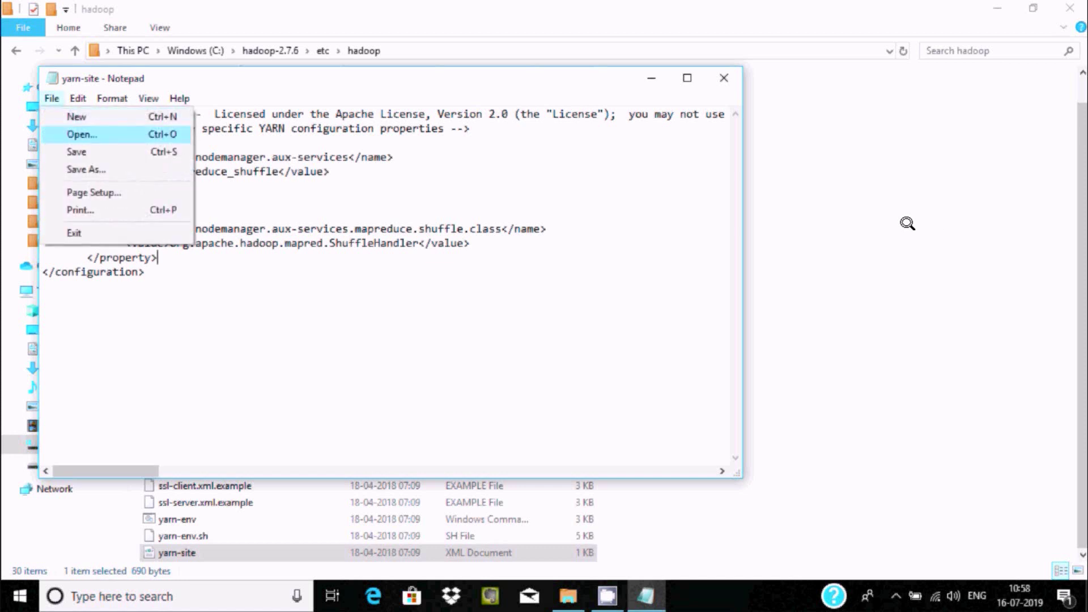
{"action": "key", "text": "Escape"}
{"action": "key", "text": "ctrl+s"}
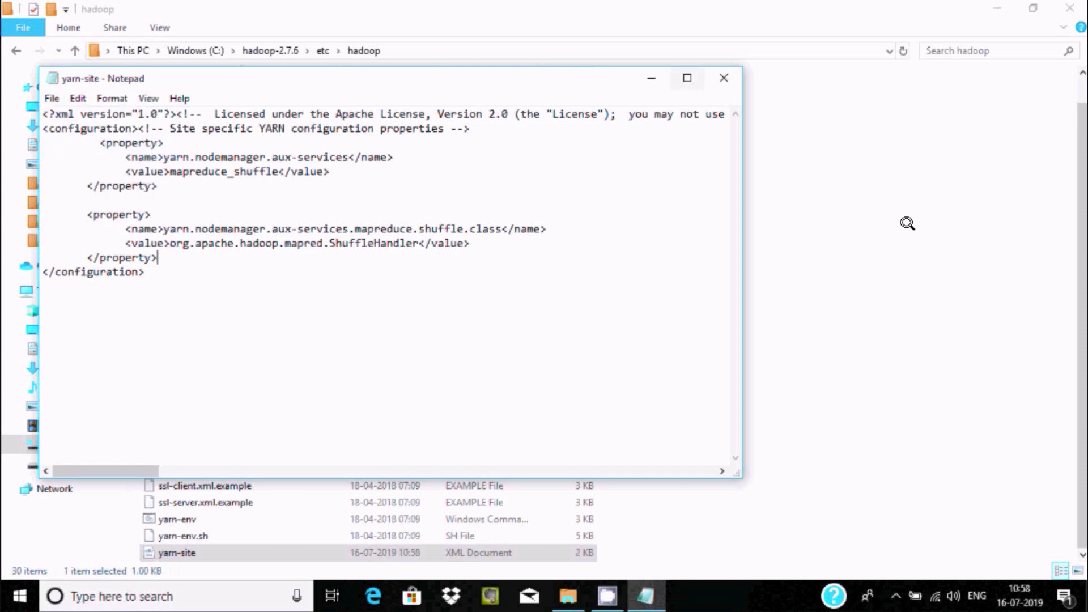
{"action": "key", "text": "alt+F4"}
- Open the hadoop-env Windows command file for editing in a maximized Notepad window and locate its JAVA_HOME line
{"action": "left_click", "coordinate": [185, 134]}
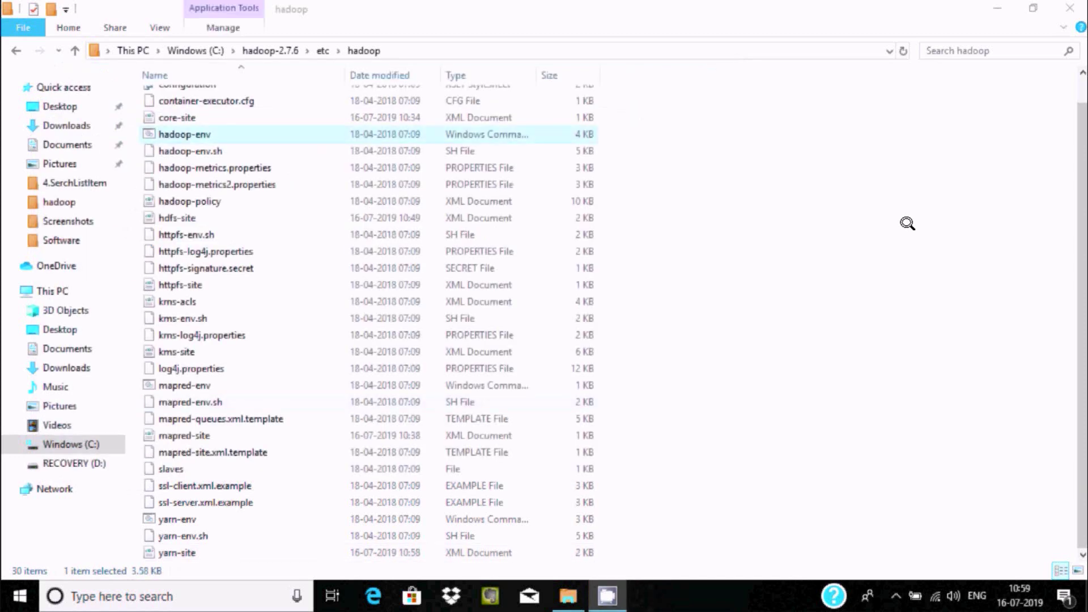
{"action": "right_click", "coordinate": [184, 134]}
{"action": "left_click", "coordinate": [207, 163]}
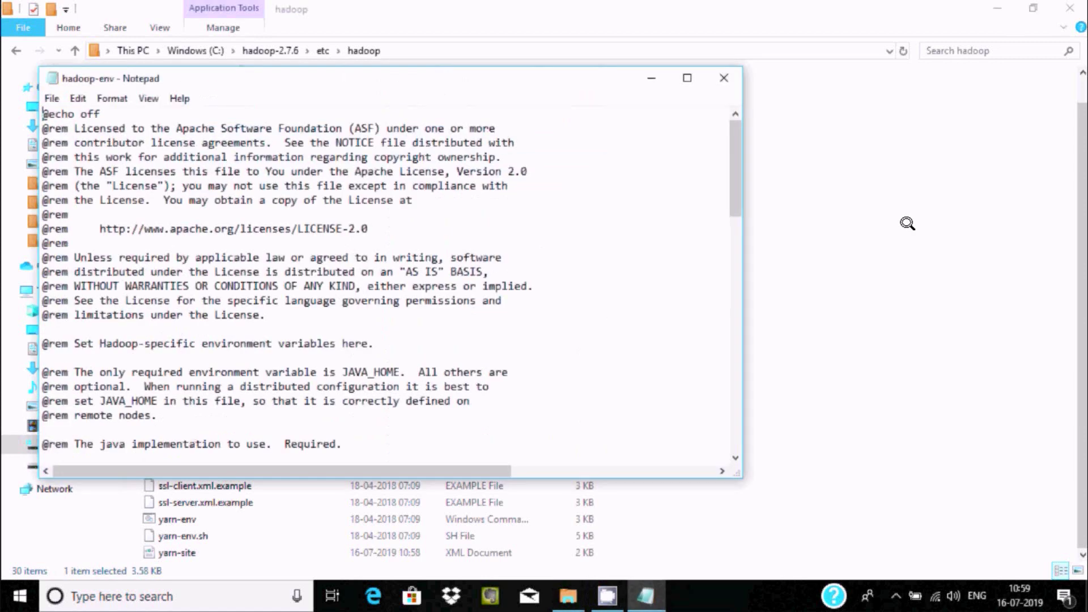
{"action": "key", "text": "super+Up"}
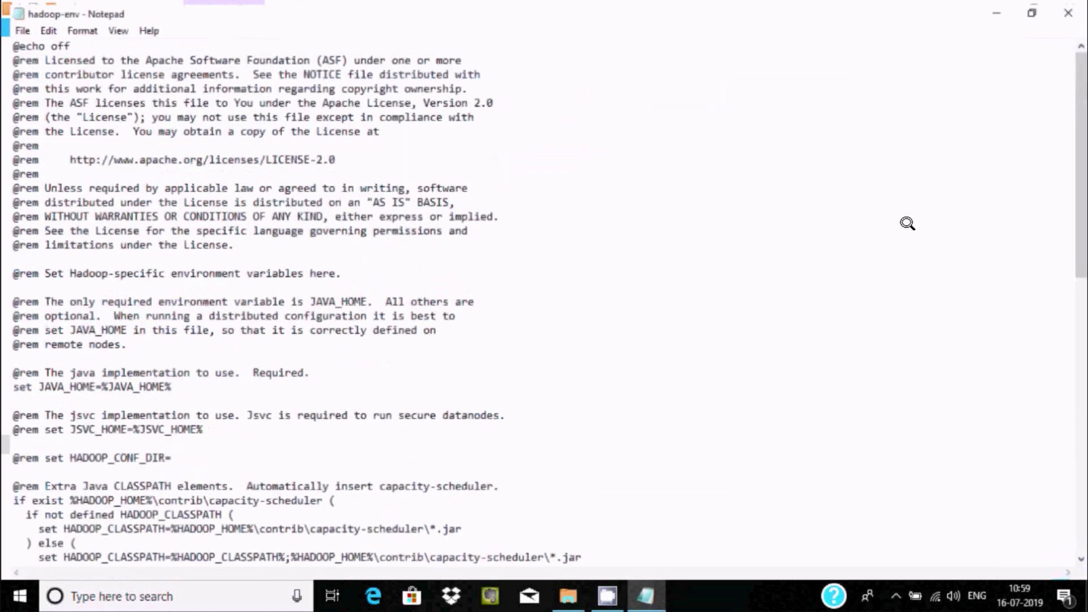
{"action": "scroll", "coordinate": [669, 261], "scroll_direction": "down", "scroll_amount": 6}
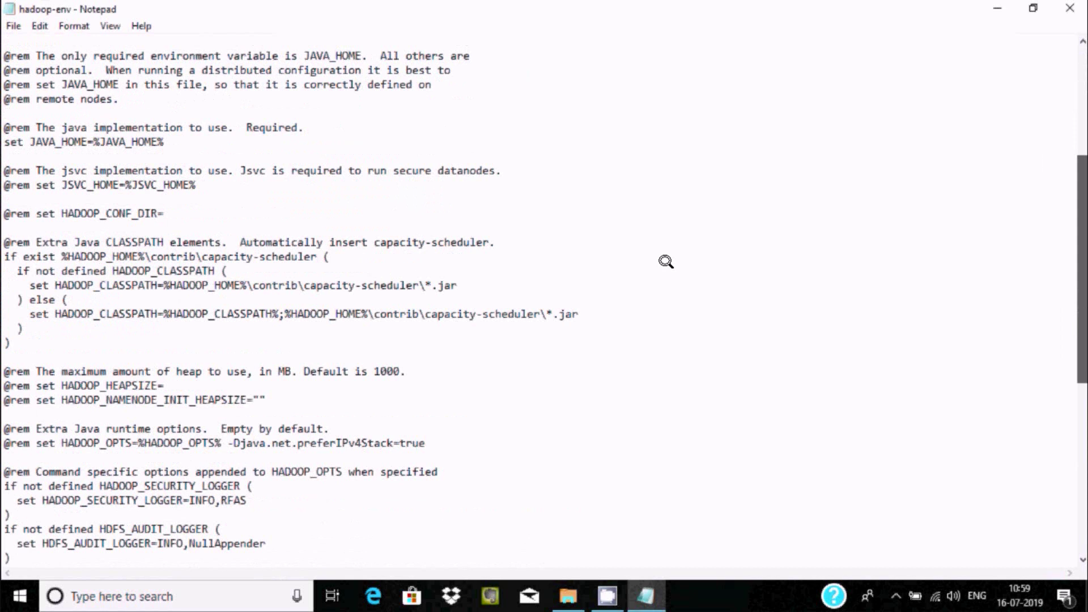
- Switch to the File Explorer window showing the JDK folder and copy its path, C:\Java\jdk1.8.0_211
{"action": "key", "text": "alt+Tab"}
{"action": "right_click", "coordinate": [186, 50]}
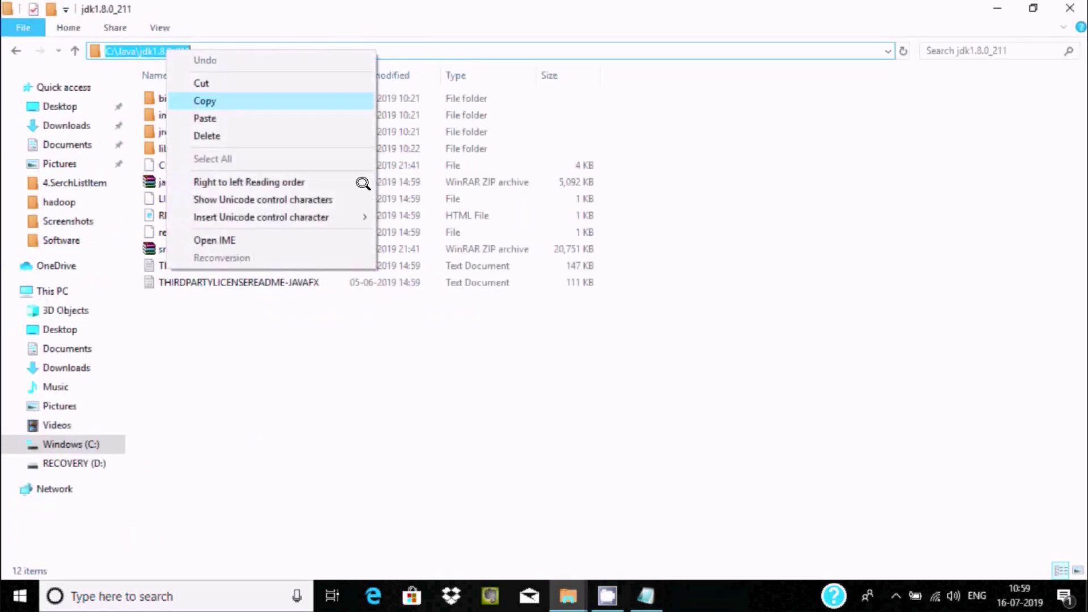
{"action": "left_click", "coordinate": [204, 100]}
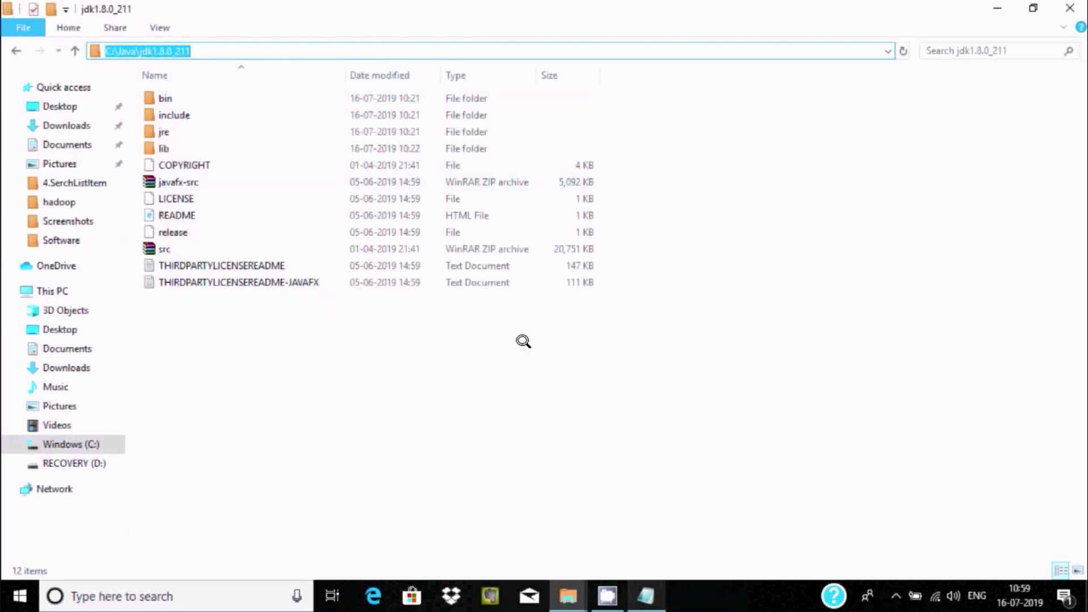
- Replace the JAVA_HOME value in hadoop-env with C:\Java\jdk1.8.0_211, then save and close the file
{"action": "key", "text": "alt+Tab"}
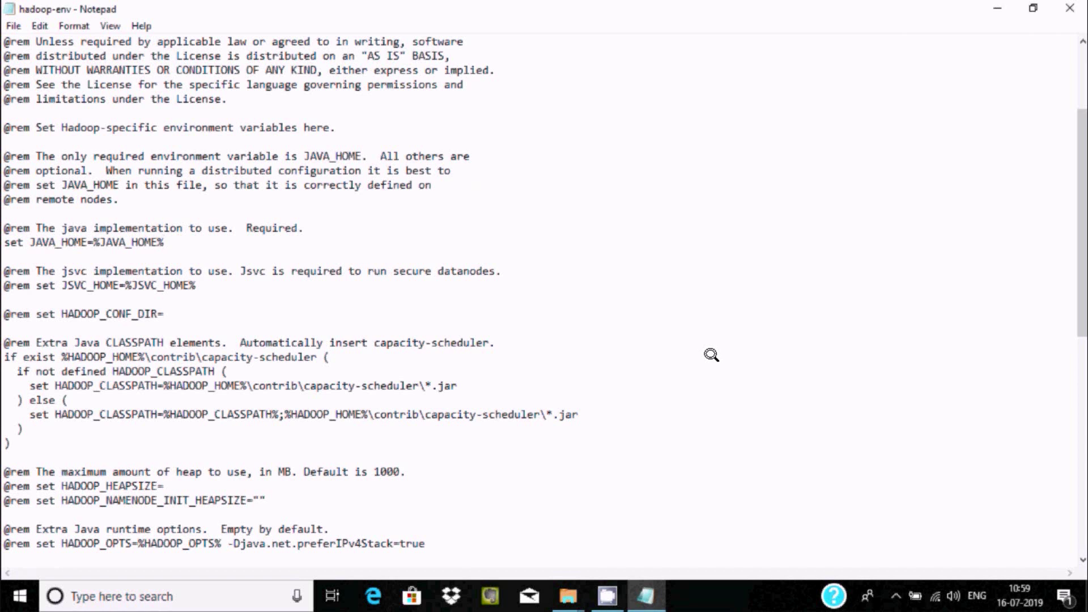
{"action": "key", "text": "BackSpace"}
{"action": "key", "text": "BackSpace"}
{"action": "key", "text": "BackSpace"}
{"action": "key", "text": "BackSpace"}
{"action": "key", "text": "BackSpace"}
{"action": "key", "text": "BackSpace"}
{"action": "key", "text": "BackSpace"}
{"action": "key", "text": "BackSpace"}
{"action": "key", "text": "BackSpace"}
{"action": "key", "text": "BackSpace"}
{"action": "key", "text": "BackSpace"}
{"action": "key", "text": "ctrl+v"}
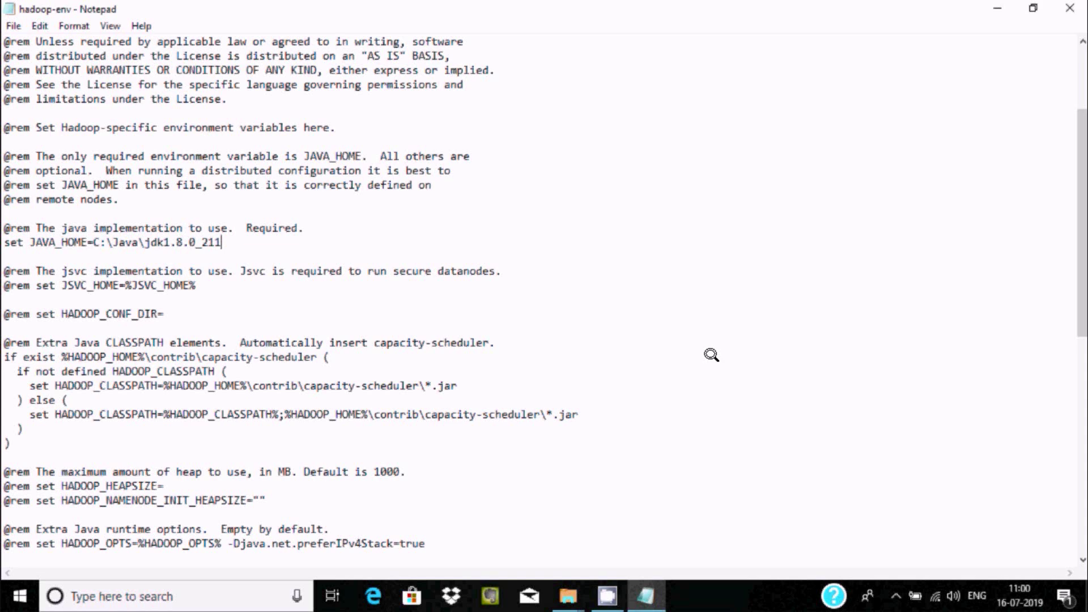
{"action": "key", "text": "alt+f"}
{"action": "key", "text": "s"}
{"action": "key", "text": "alt+F4"}
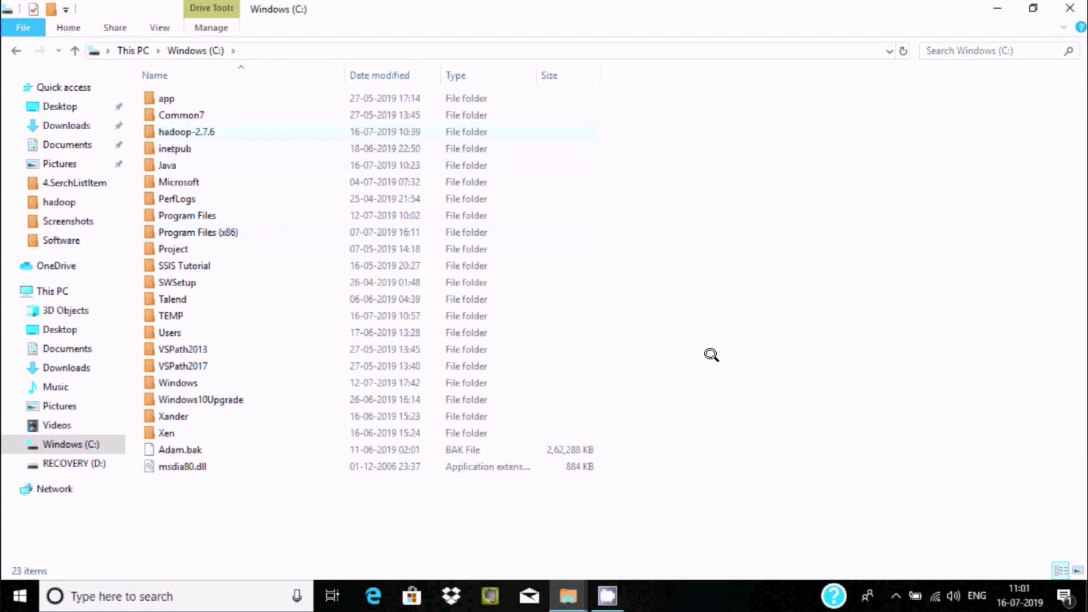
- Open the bin folder inside C:\hadoop-2.7.6
{"action": "key", "text": "Return"}
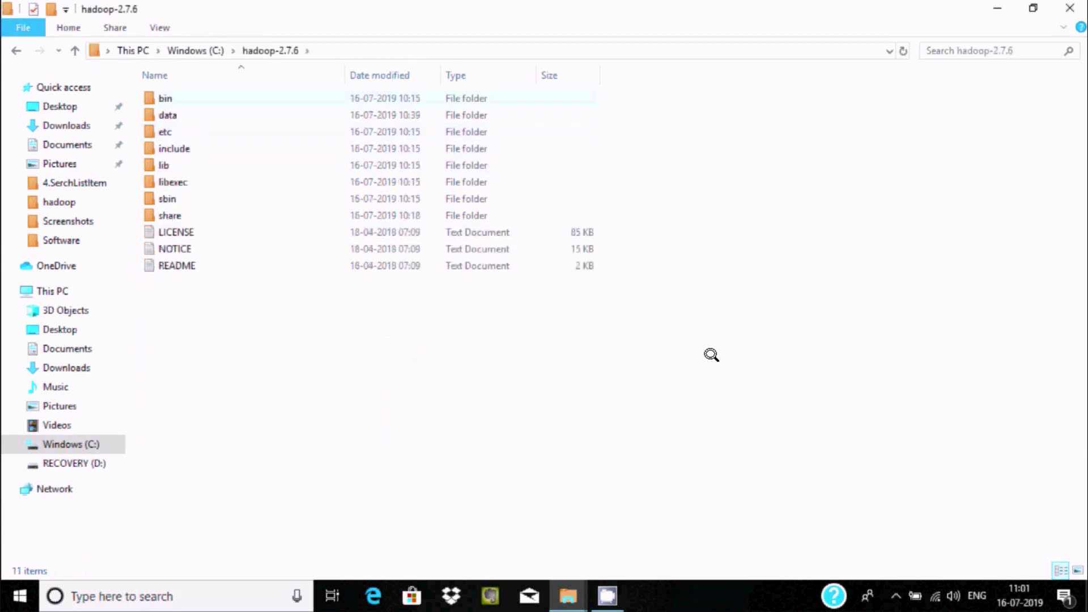
{"action": "key", "text": "Return"}
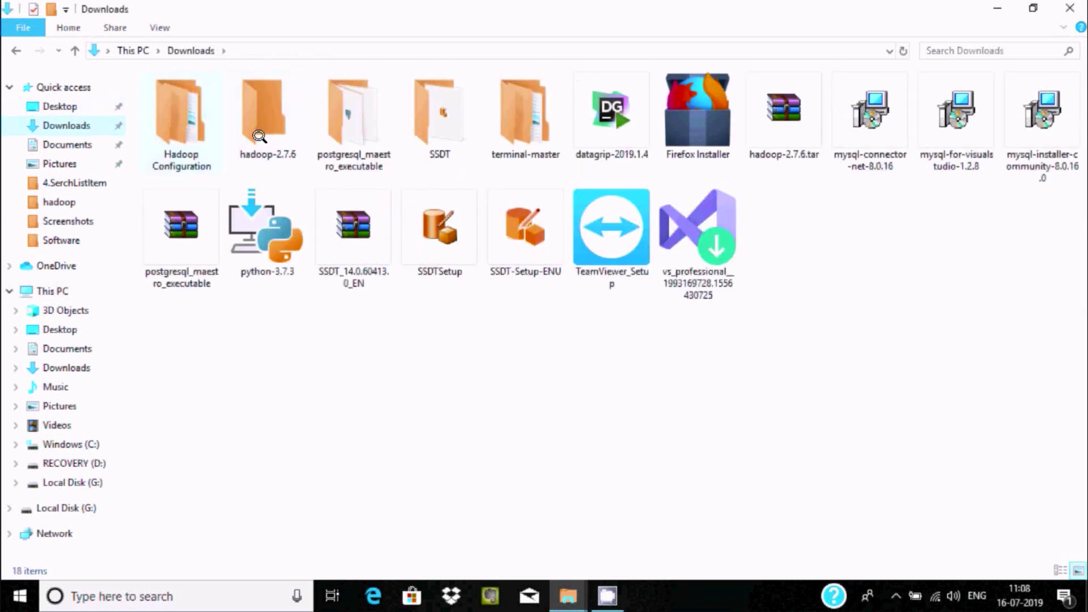
- Copy all files from the bin folder of Hadoop Configuration in Downloads
{"action": "left_click", "coordinate": [184, 137]}
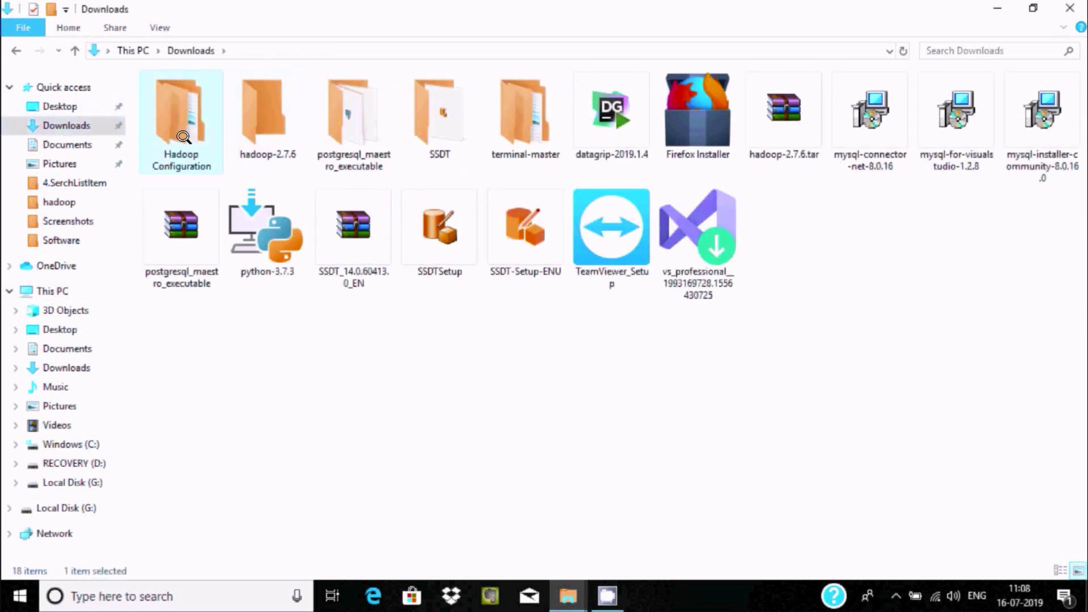
{"action": "double_click", "coordinate": [183, 136]}
{"action": "key", "text": "Down"}
{"action": "key", "text": "Return"}
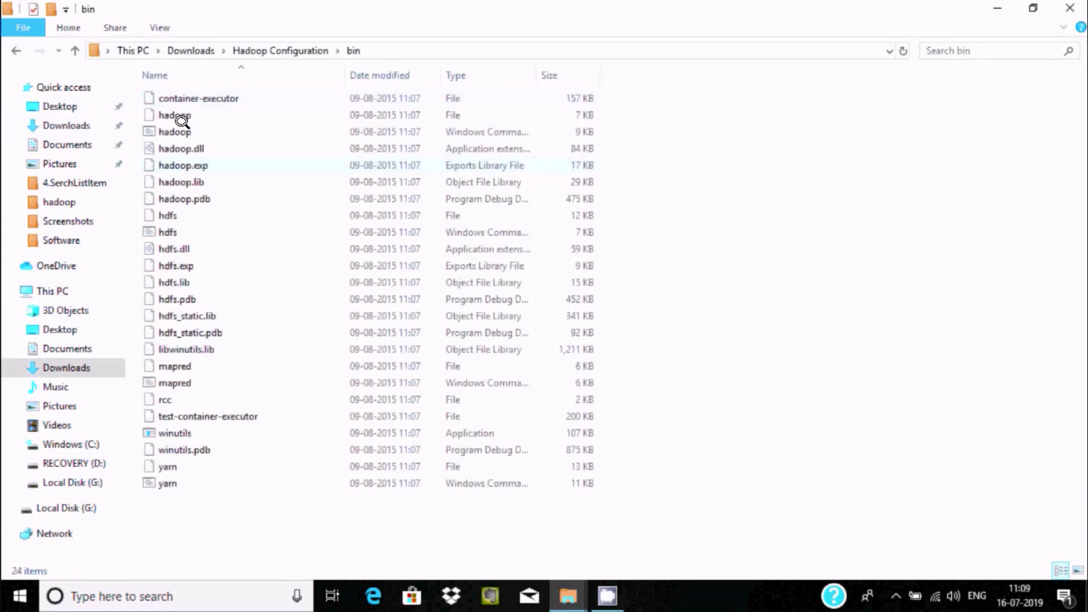
{"action": "key", "text": "ctrl+a"}
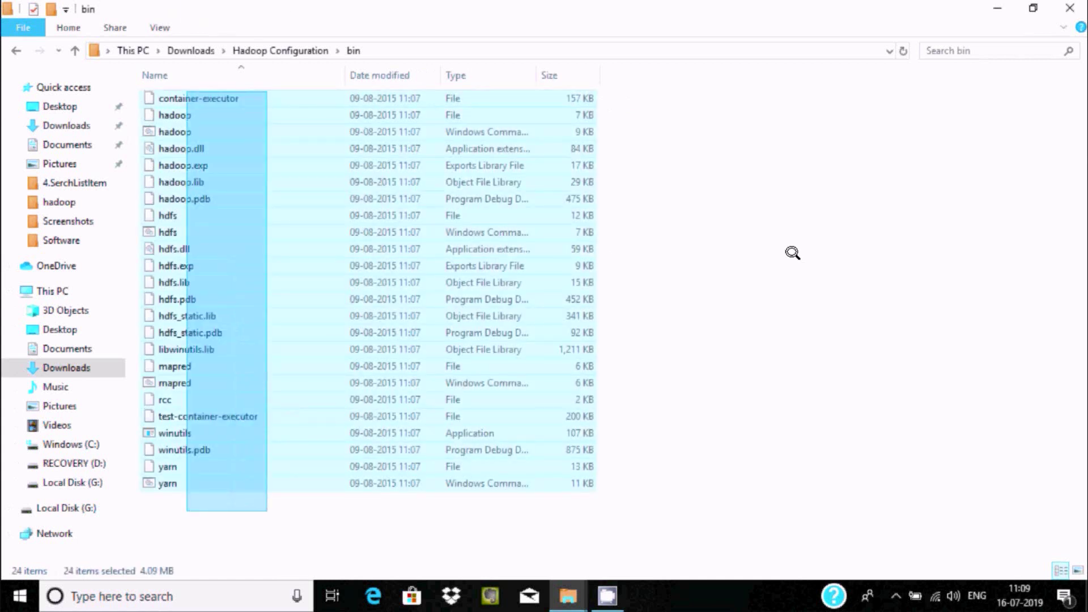
{"action": "key", "text": "shift+F10"}
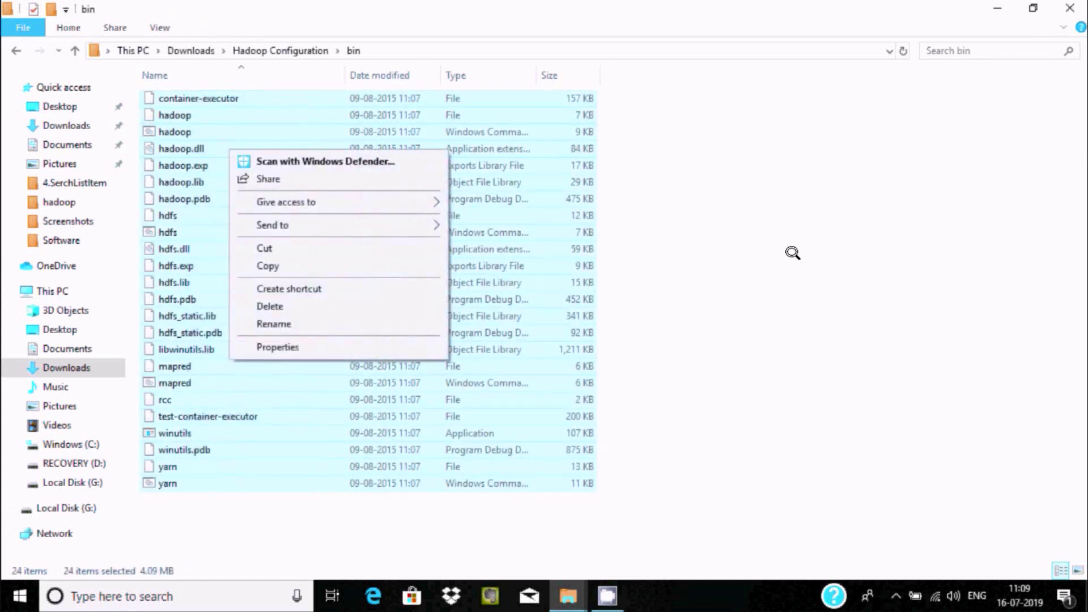
{"action": "key", "text": "c"}
- Paste the copied files into the bin folder of C:\hadoop-2.7.6, replacing the files with the same names
{"action": "key", "text": "alt+Left"}
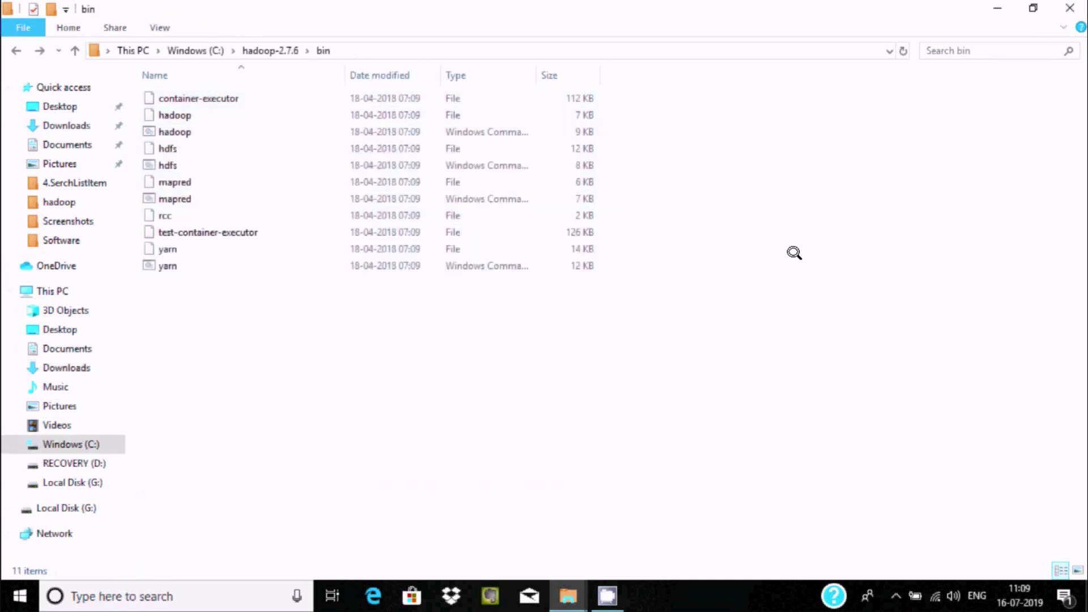
{"action": "key", "text": "shift+F10"}
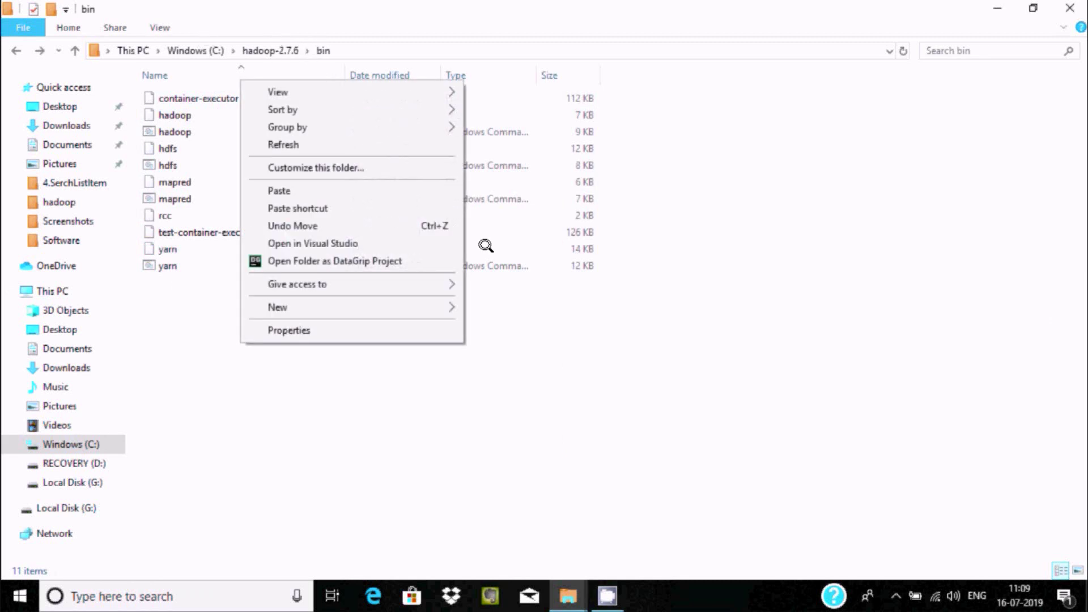
{"action": "key", "text": "w"}
{"action": "key", "text": "p"}
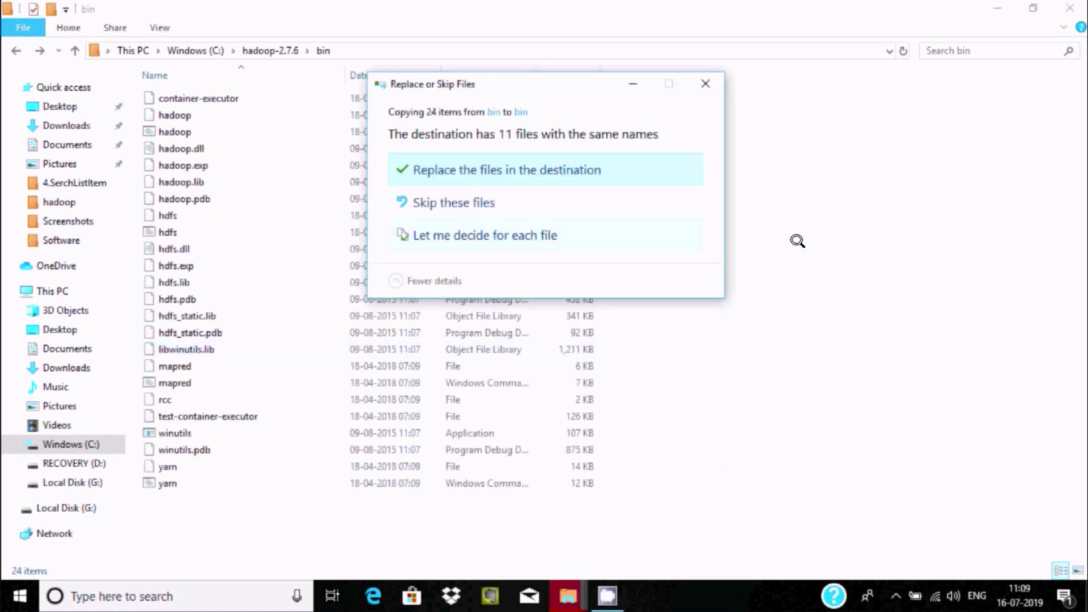
{"action": "key", "text": "Return"}
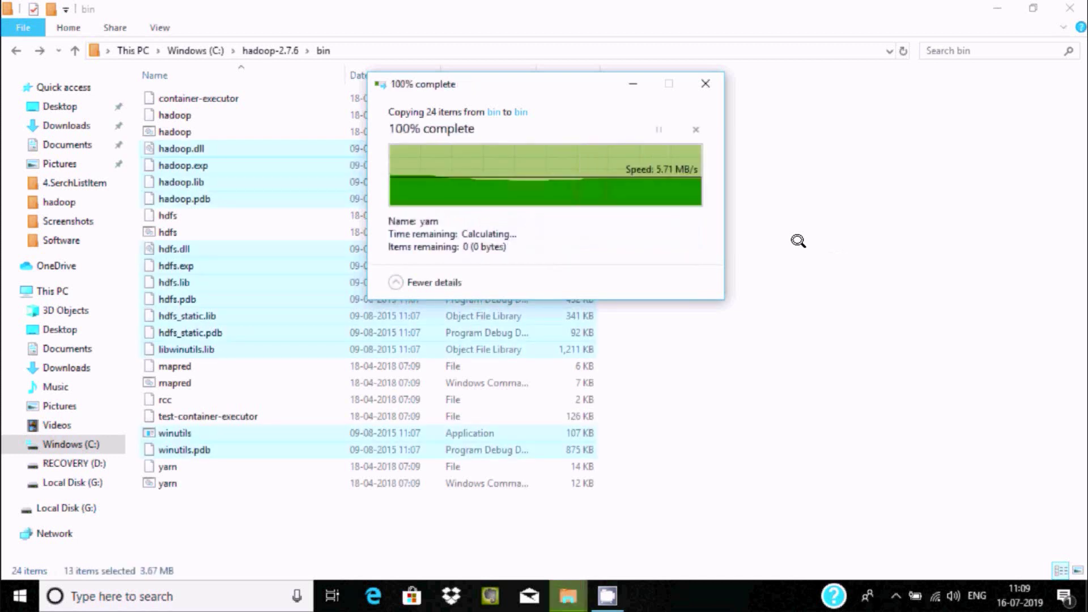
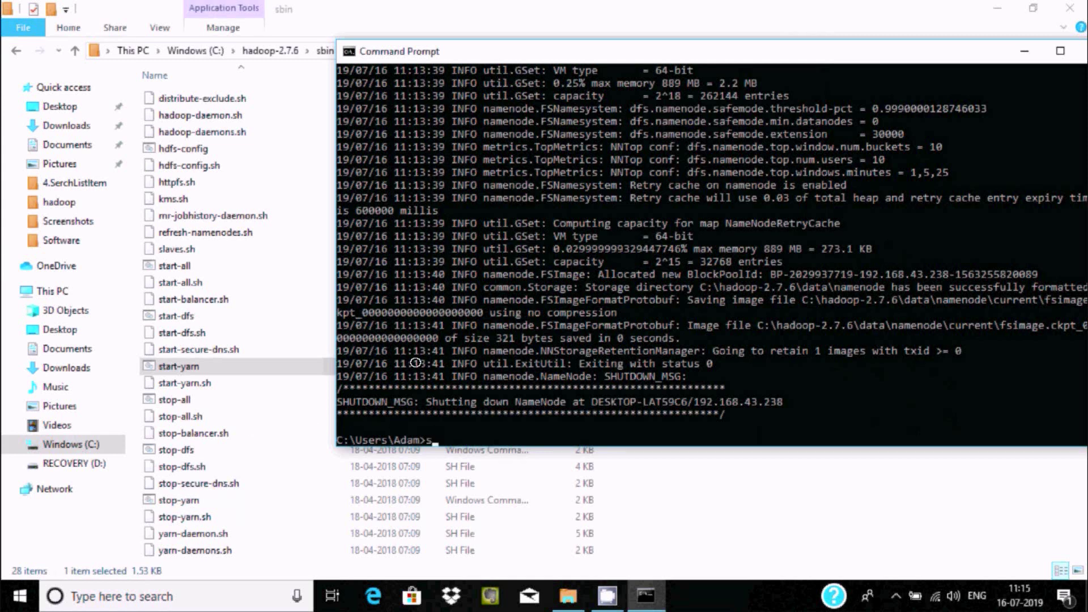
- Run start-all.cmd in the Command Prompt window to start the Hadoop daemons
{"action": "type", "text": "start"}
{"action": "type", "text": "-all.cmd"}
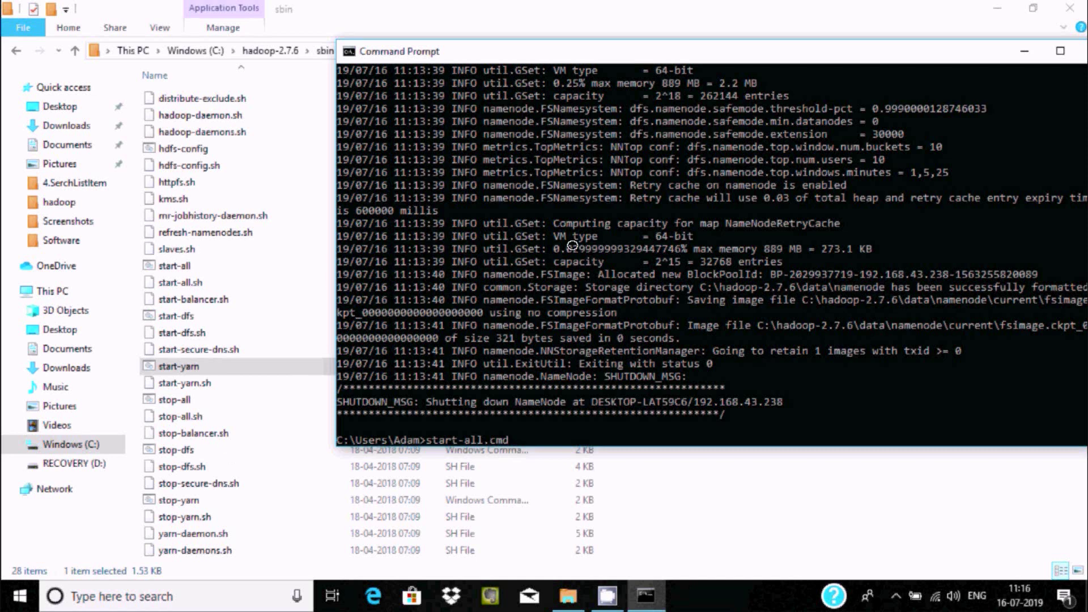
{"action": "key", "text": "Return"}
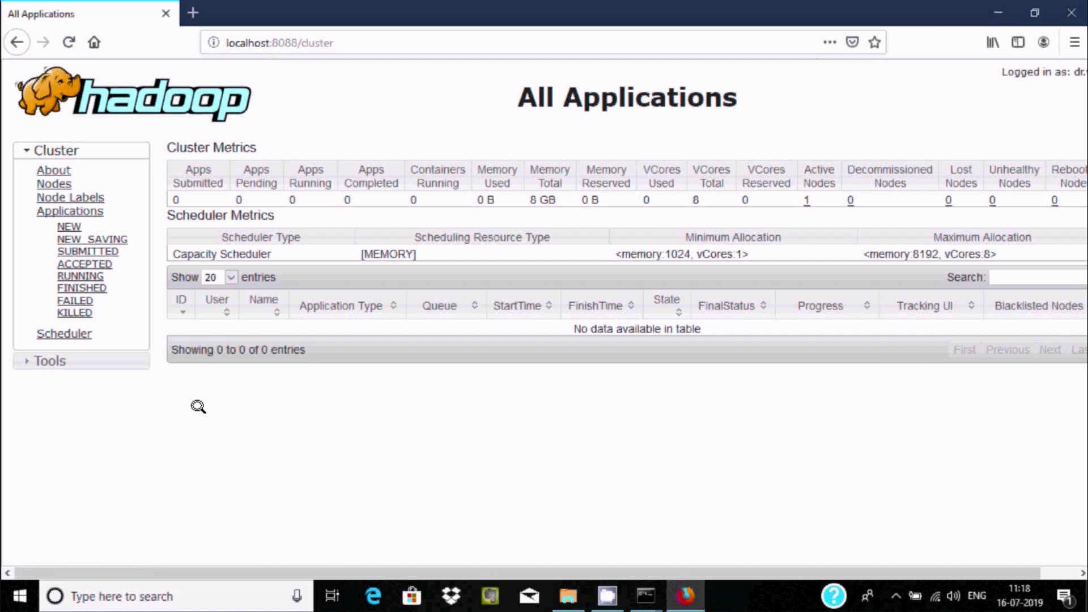
- Load the NameNode web interface at localhost:50070 in Firefox in place of the cluster applications page
{"action": "key", "text": "ctrl+l"}
{"action": "key", "text": "BackSpace"}
{"action": "key", "text": "BackSpace"}
{"action": "key", "text": "BackSpace"}
{"action": "key", "text": "BackSpace"}
{"action": "key", "text": "BackSpace"}
{"action": "key", "text": "BackSpace"}
{"action": "key", "text": "BackSpace"}
{"action": "key", "text": "BackSpace"}
{"action": "key", "text": "BackSpace"}
{"action": "key", "text": "BackSpace"}
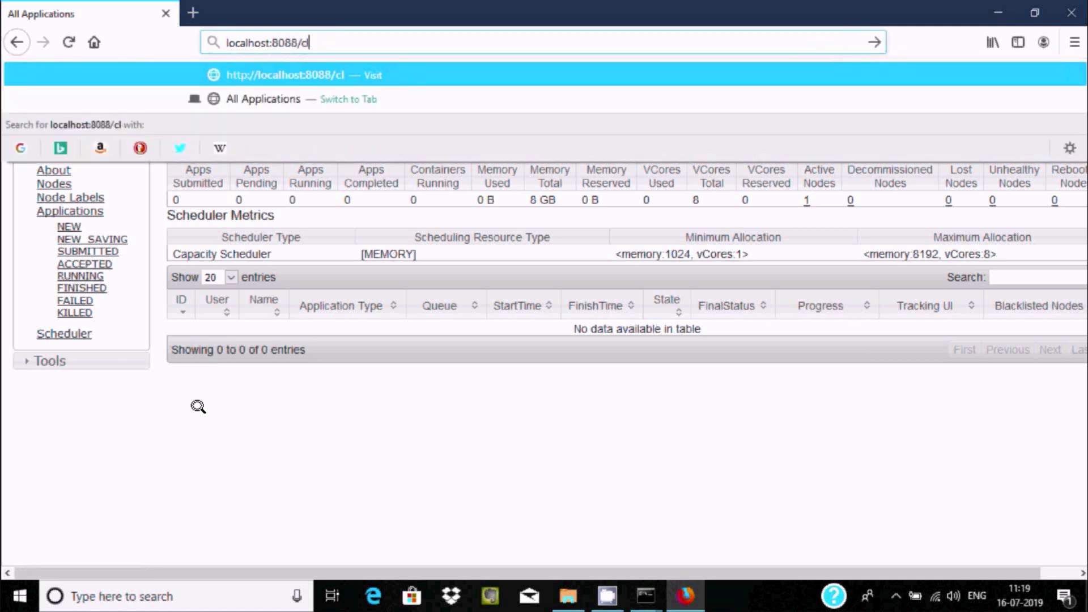
{"action": "key", "text": "BackSpace"}
{"action": "key", "text": "BackSpace"}
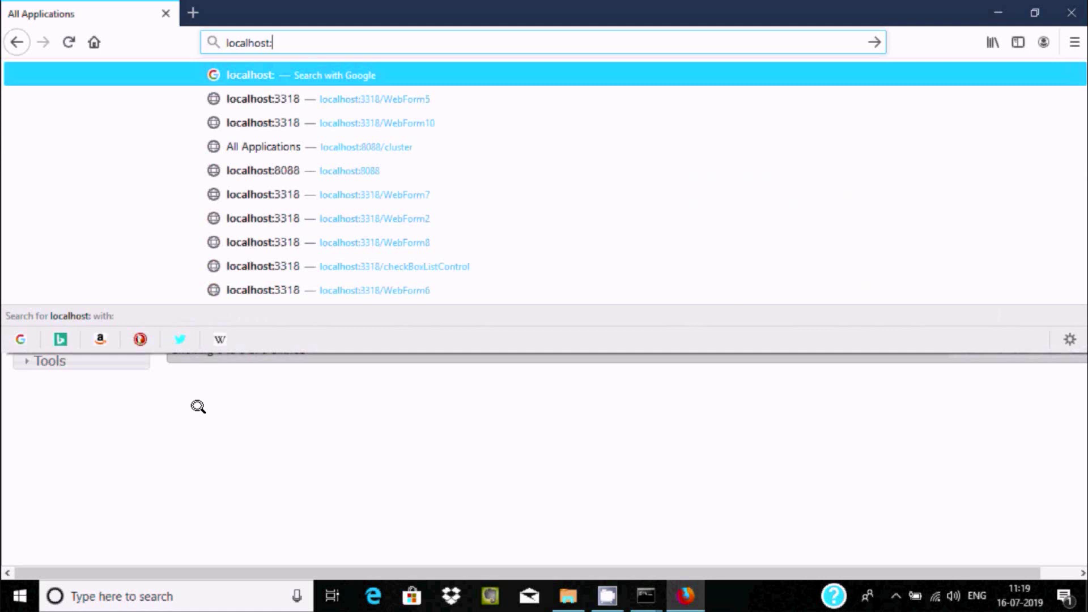
{"action": "type", "text": "500"}
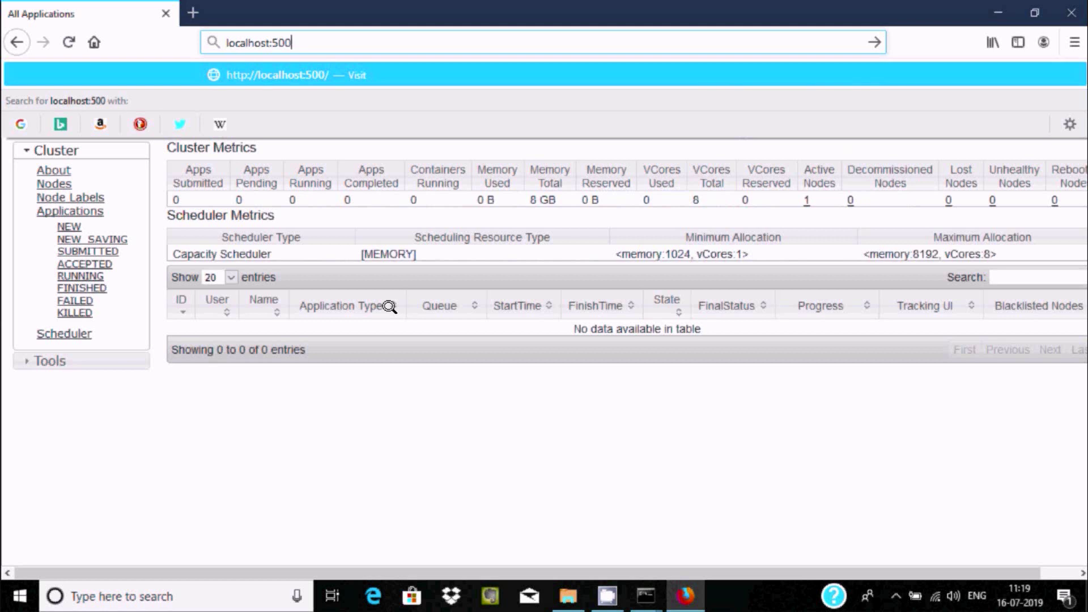
{"action": "type", "text": "70"}
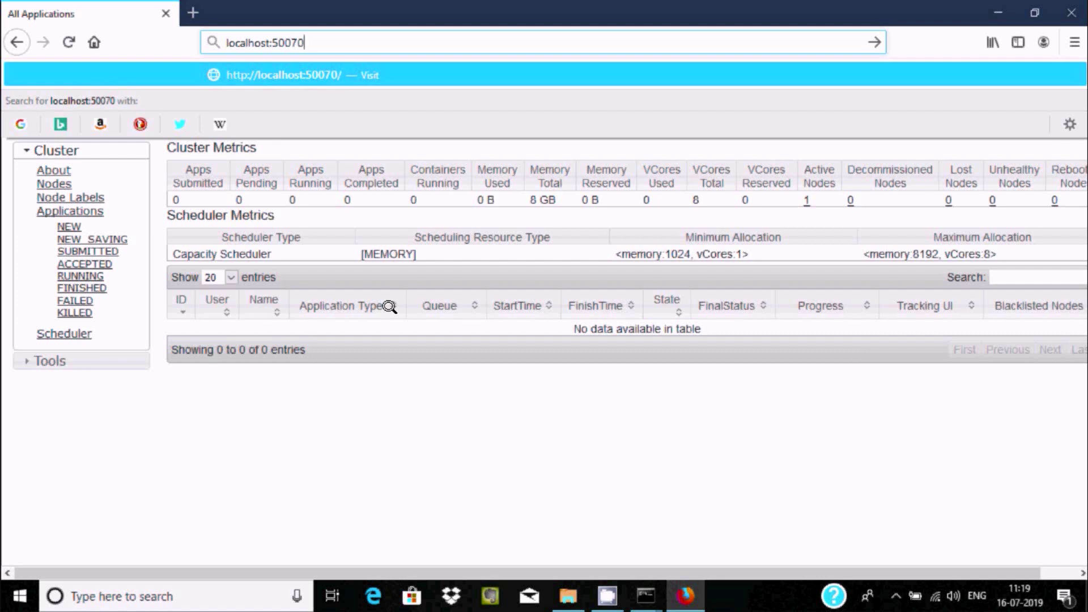
{"action": "key", "text": "Return"}
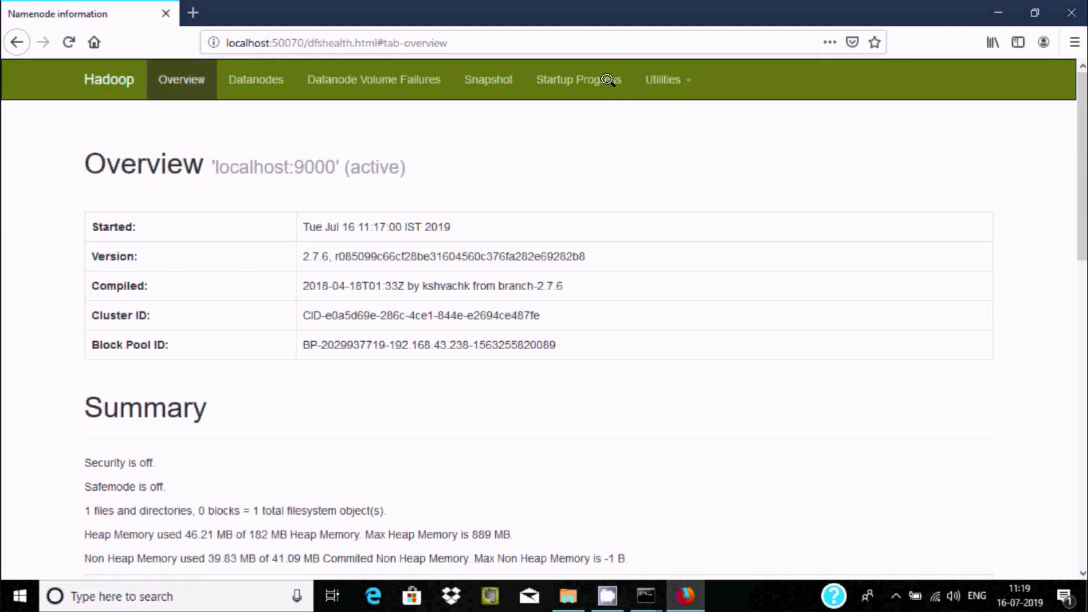
- Examine the NameNode information page's overview, including the summary, journal status and storage sections
{"action": "scroll", "coordinate": [323, 232], "scroll_direction": "down", "scroll_amount": 20}
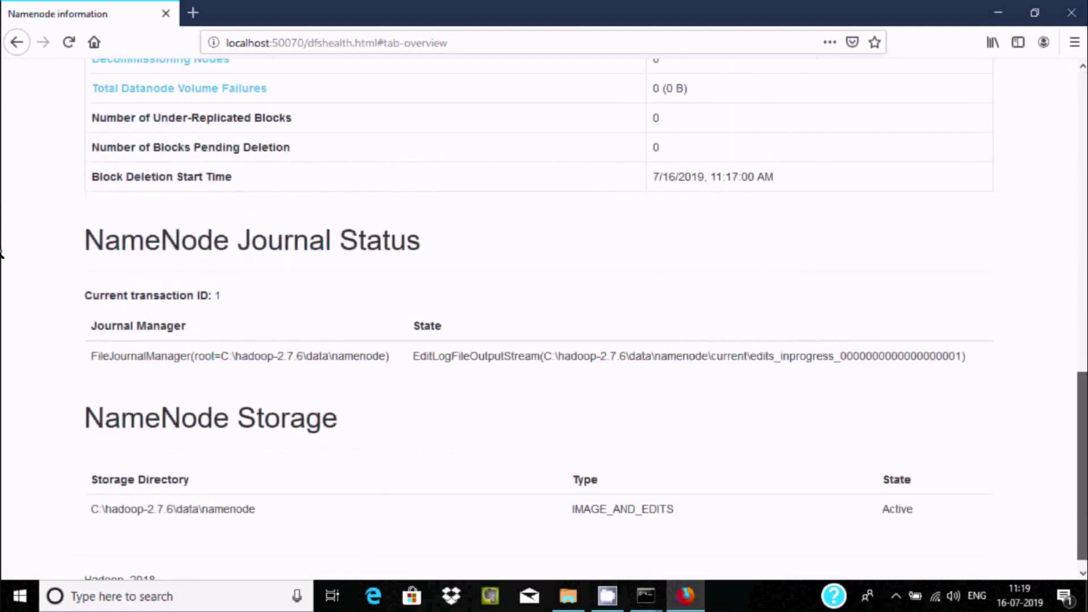
{"action": "scroll", "coordinate": [1, 252], "scroll_direction": "down", "scroll_amount": 1}
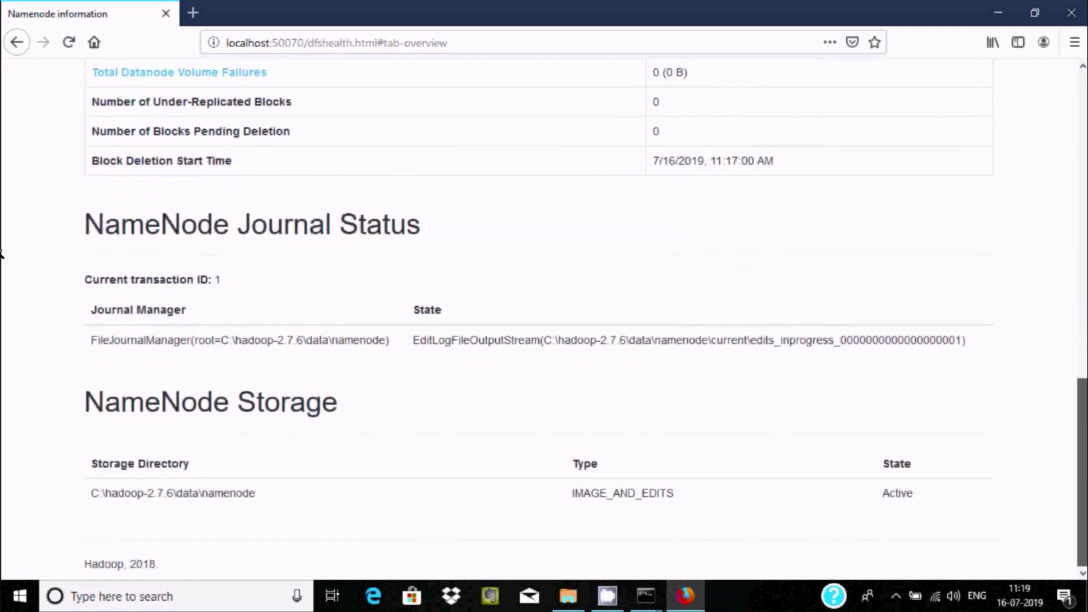
{"action": "scroll", "coordinate": [2, 252], "scroll_direction": "up", "scroll_amount": 20}
{"action": "scroll", "coordinate": [650, 348], "scroll_direction": "down", "scroll_amount": 6}
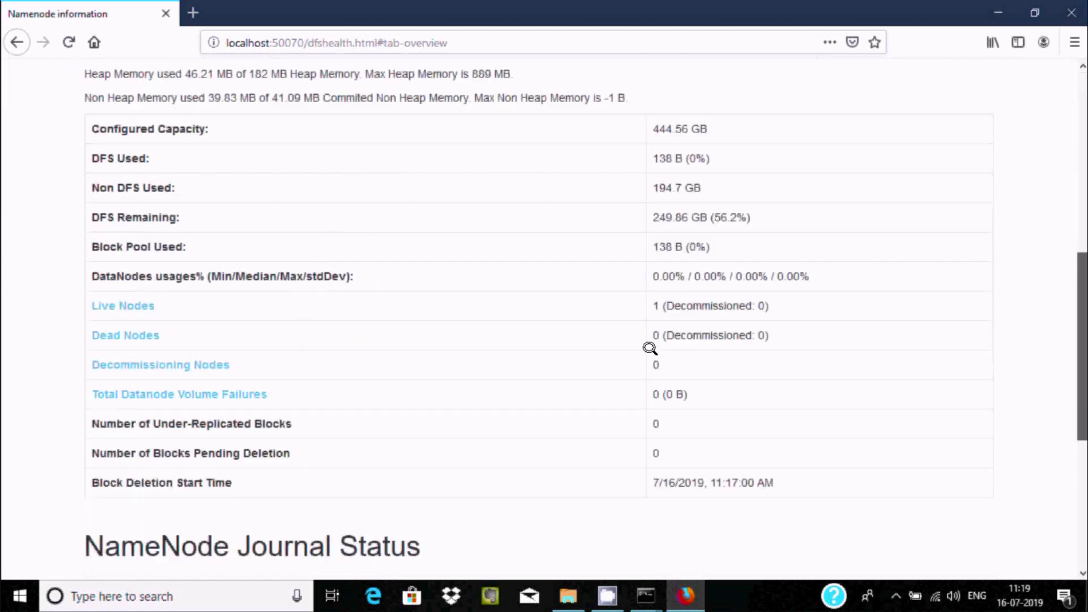
{"action": "scroll", "coordinate": [650, 347], "scroll_direction": "down", "scroll_amount": 5}
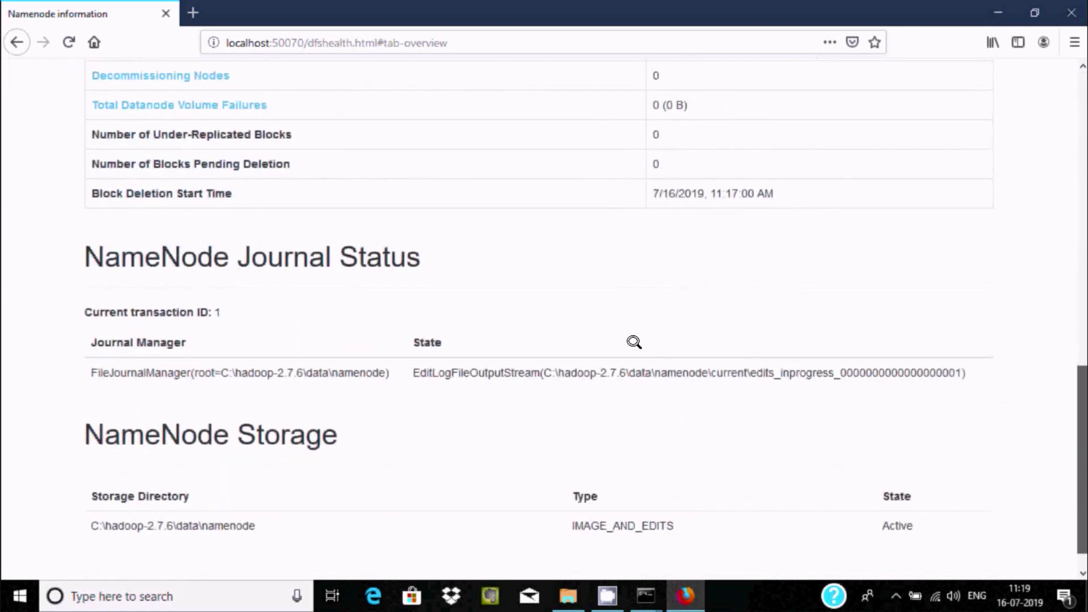